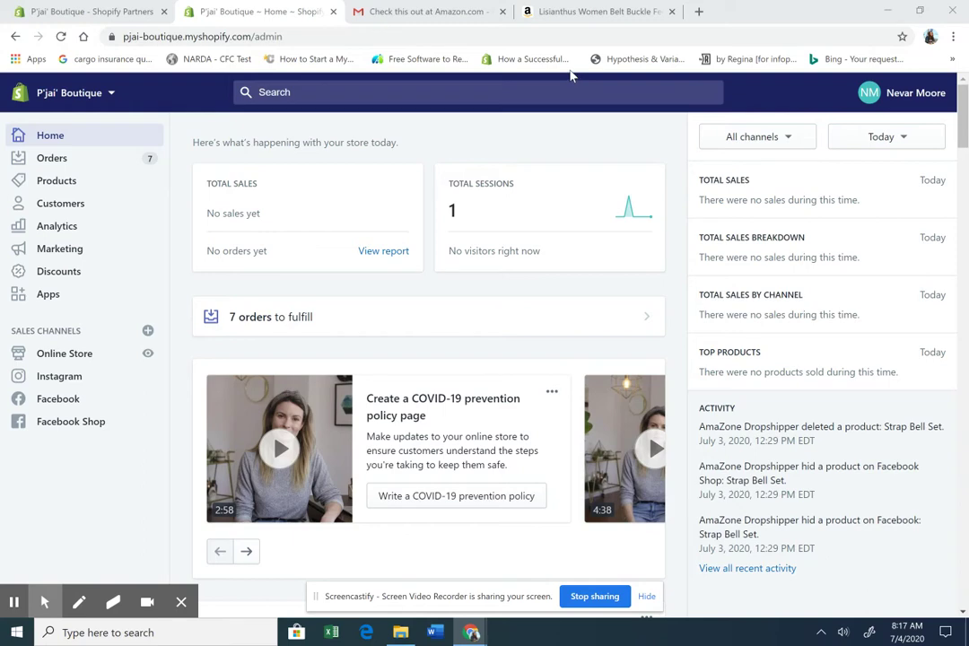
Review the Lisianthus Women Belt Buckle Fedora Hat listing on Amazon and select its page URL.
click(386, 9)
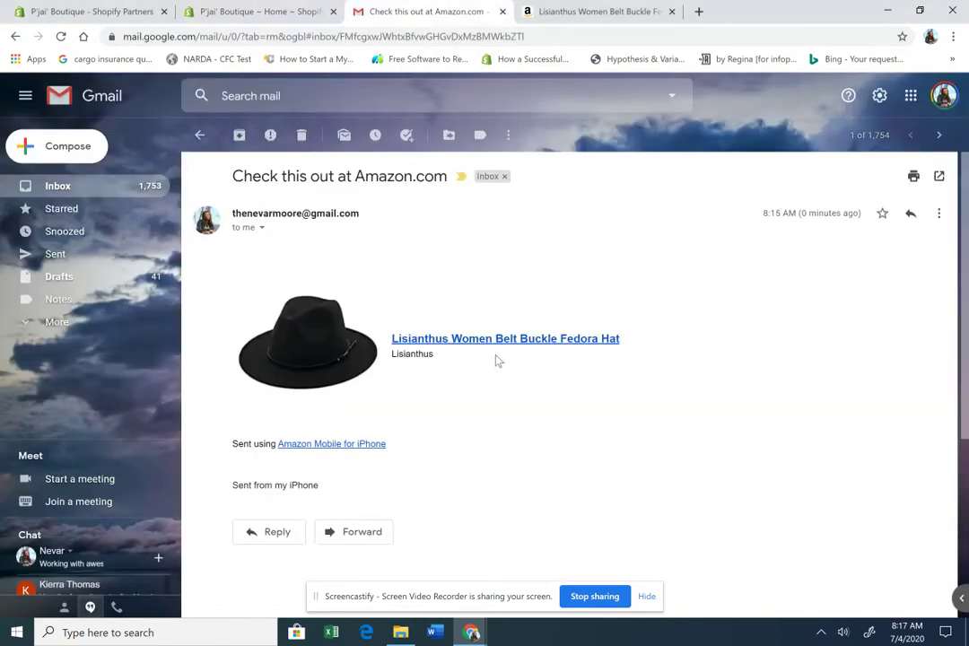
click(615, 9)
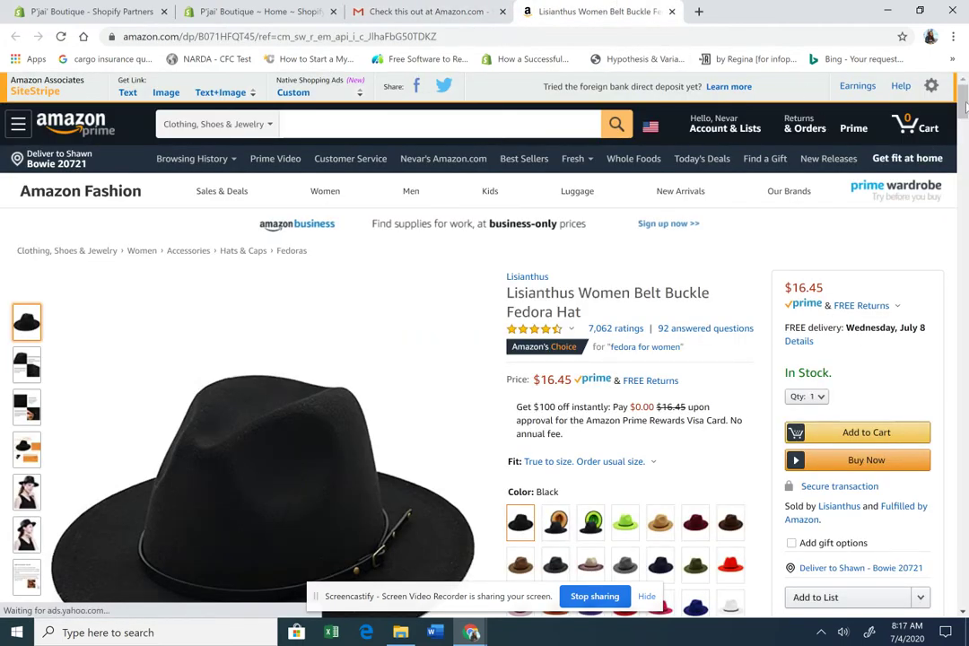
drag(965, 105, 964, 130)
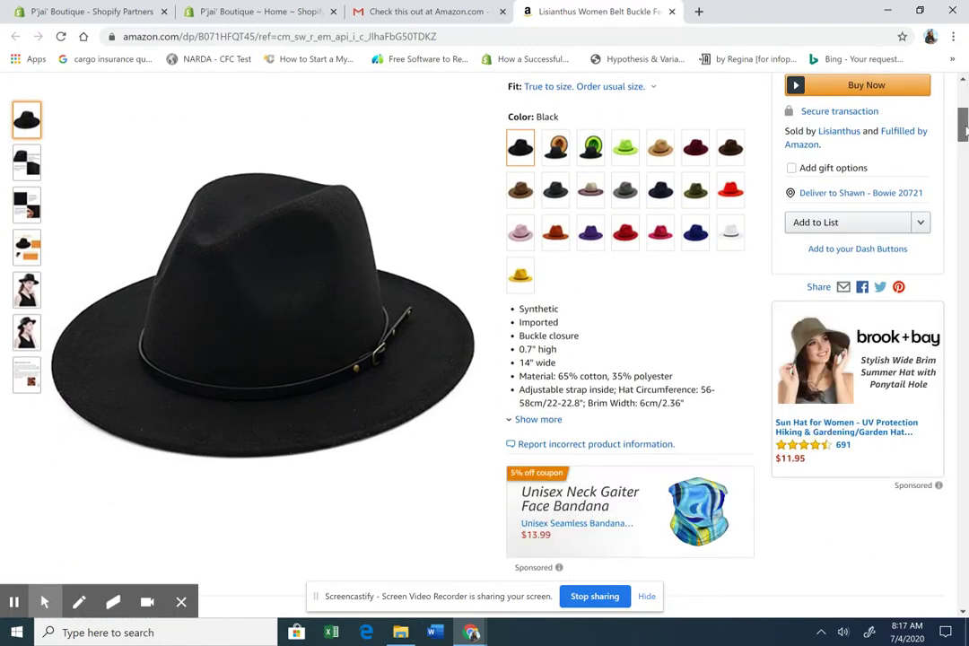
scroll(962, 128, up, 5)
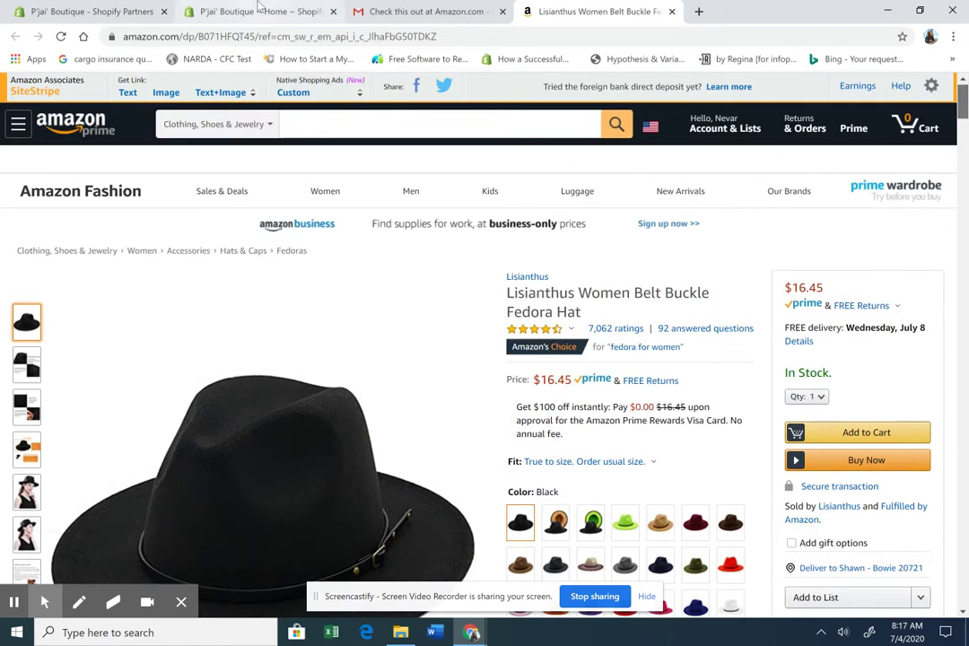
click(254, 38)
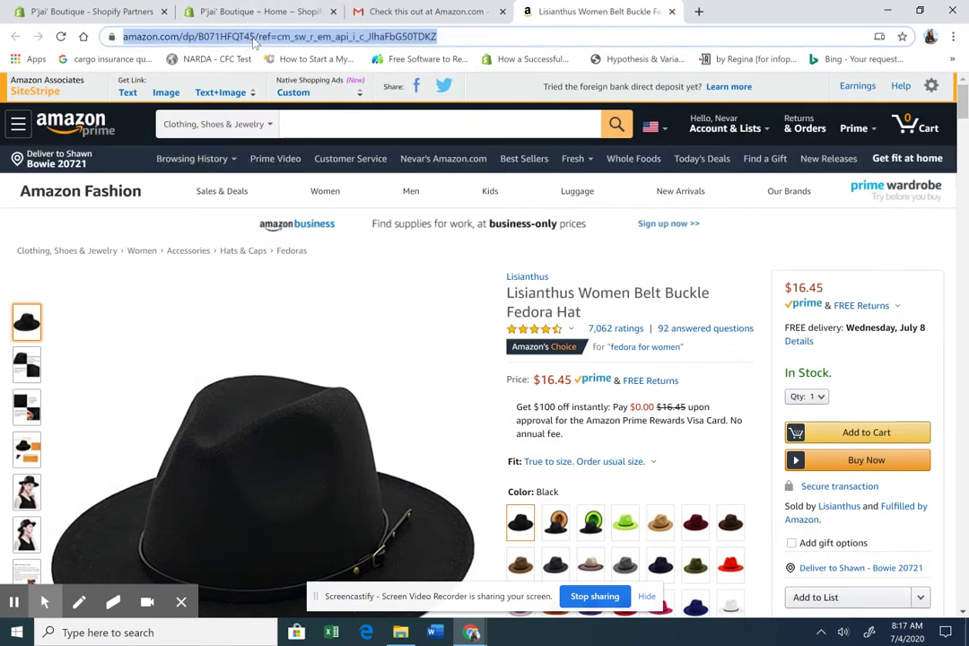
Switch to the Shopify store admin and open the installed AmaZone Dropshipper app.
click(256, 13)
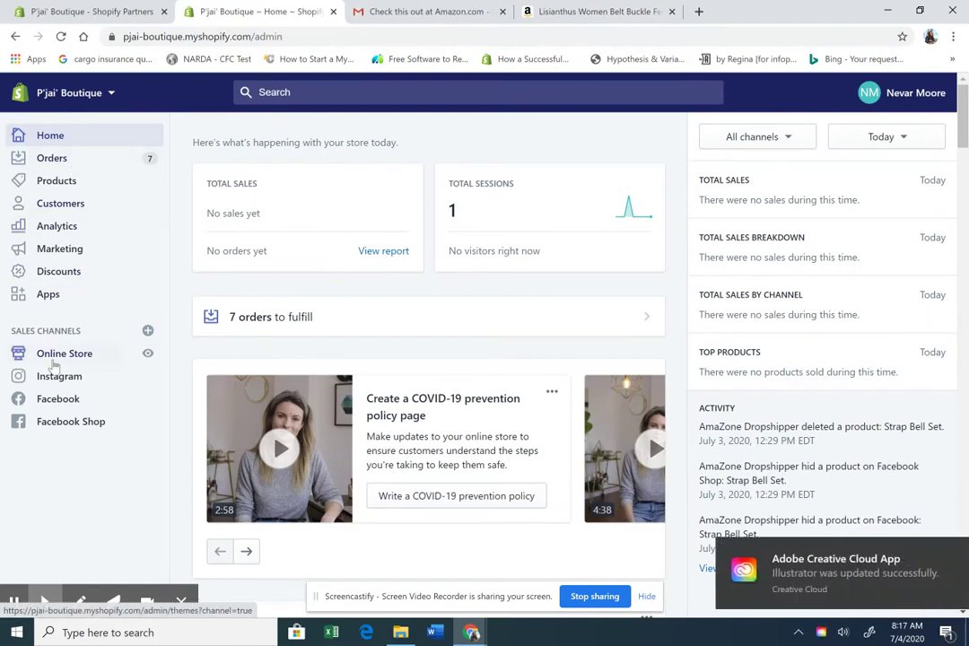
click(48, 299)
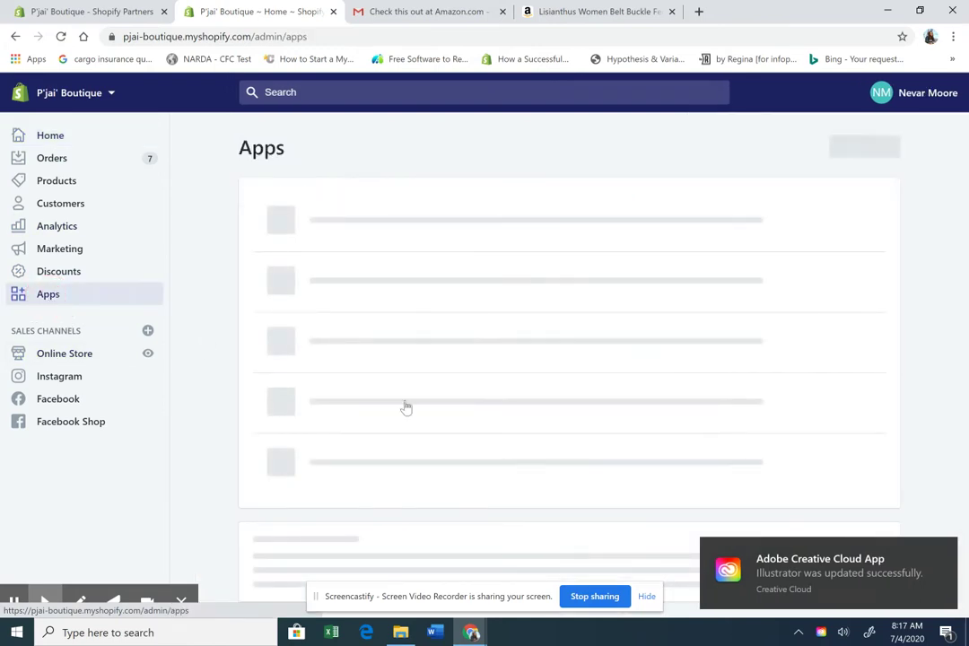
click(944, 552)
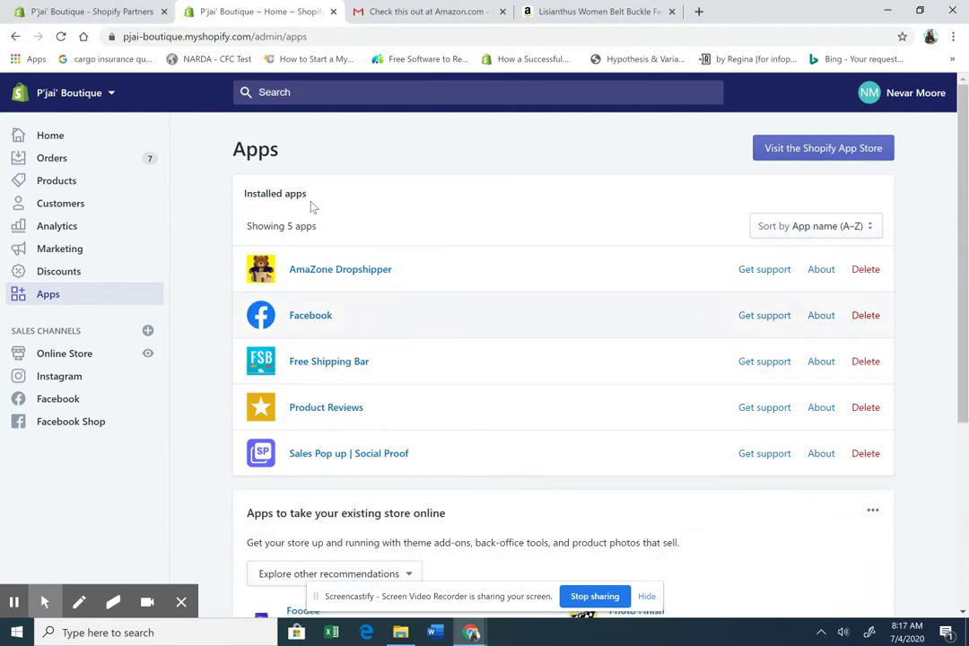
click(320, 273)
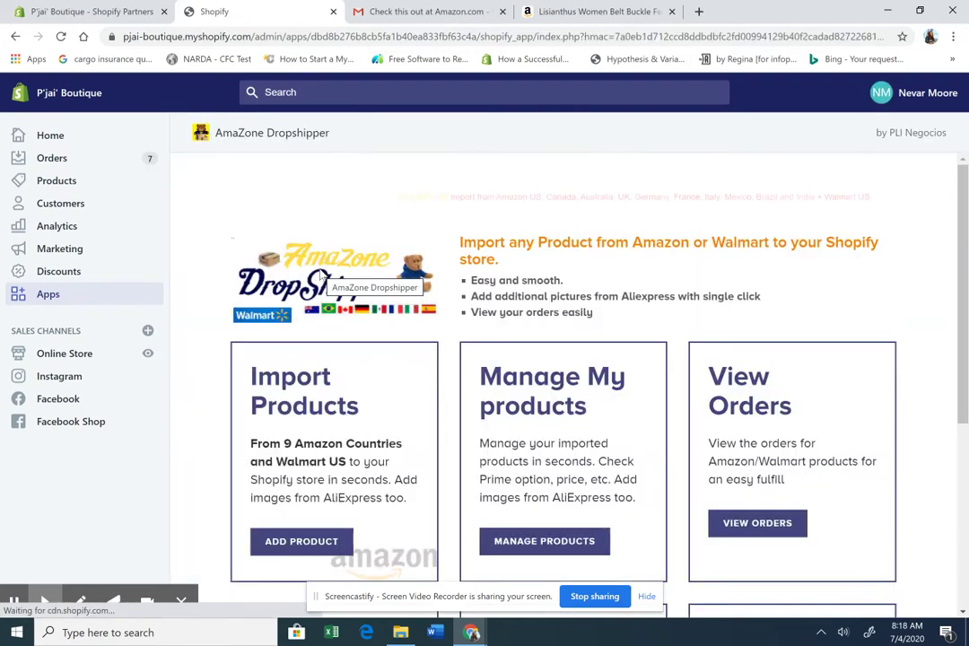
Open the app's Import Products form and activate the product page URL field.
click(962, 191)
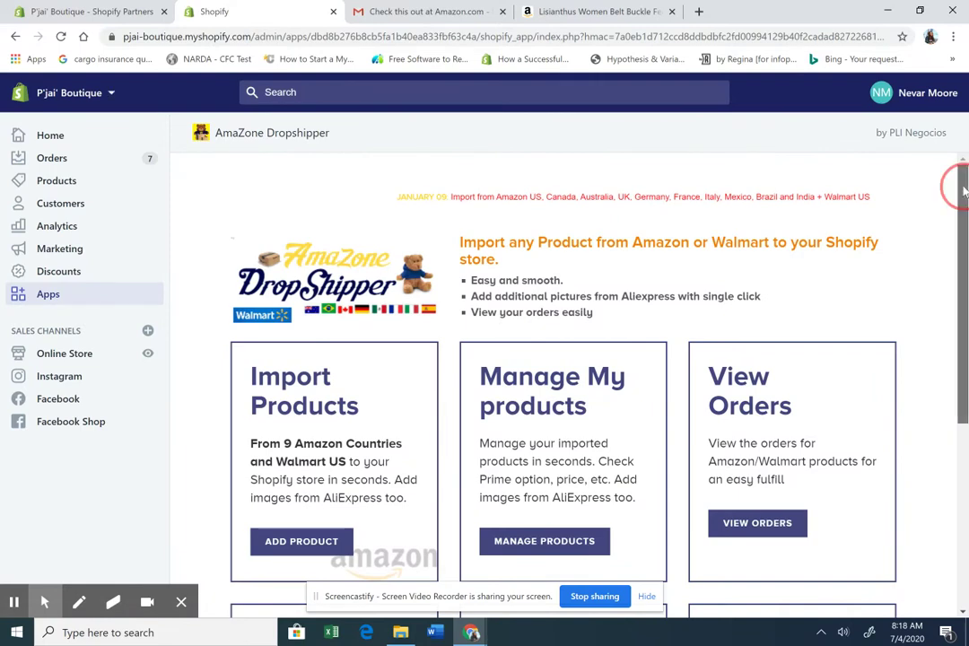
drag(962, 191, 960, 295)
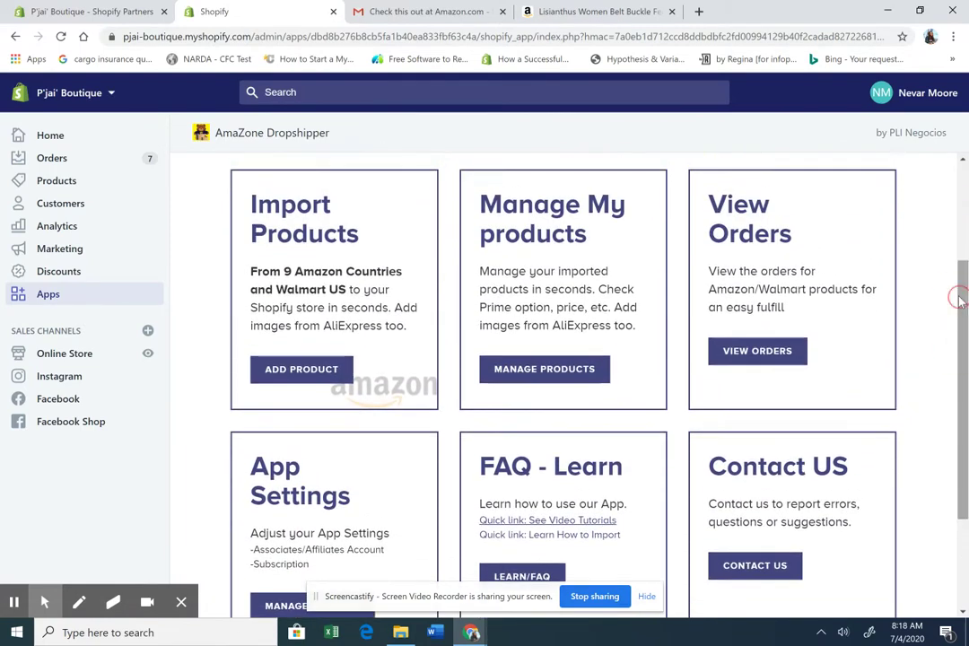
click(304, 370)
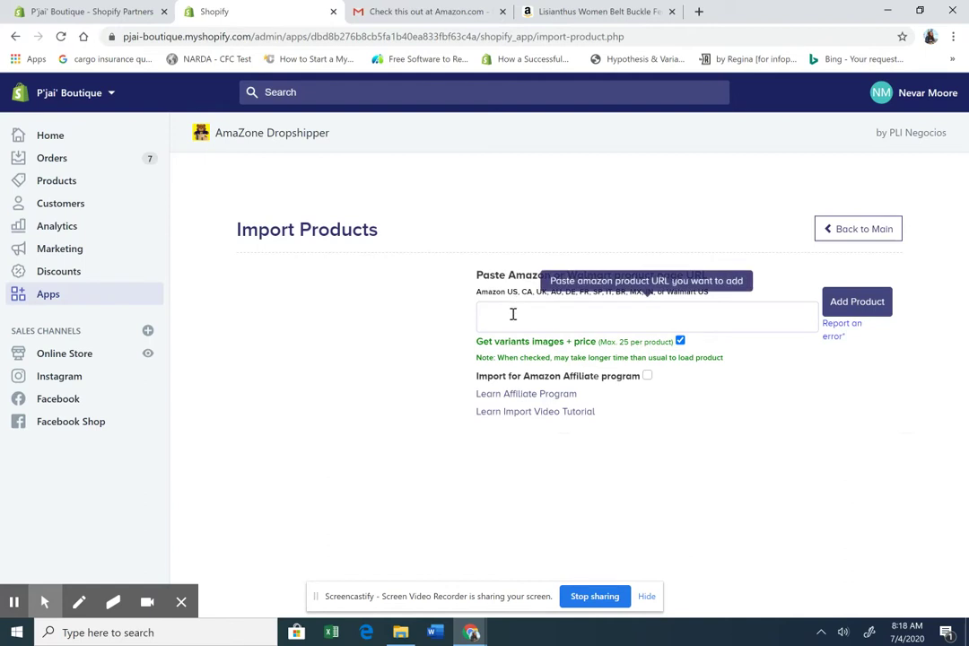
click(513, 314)
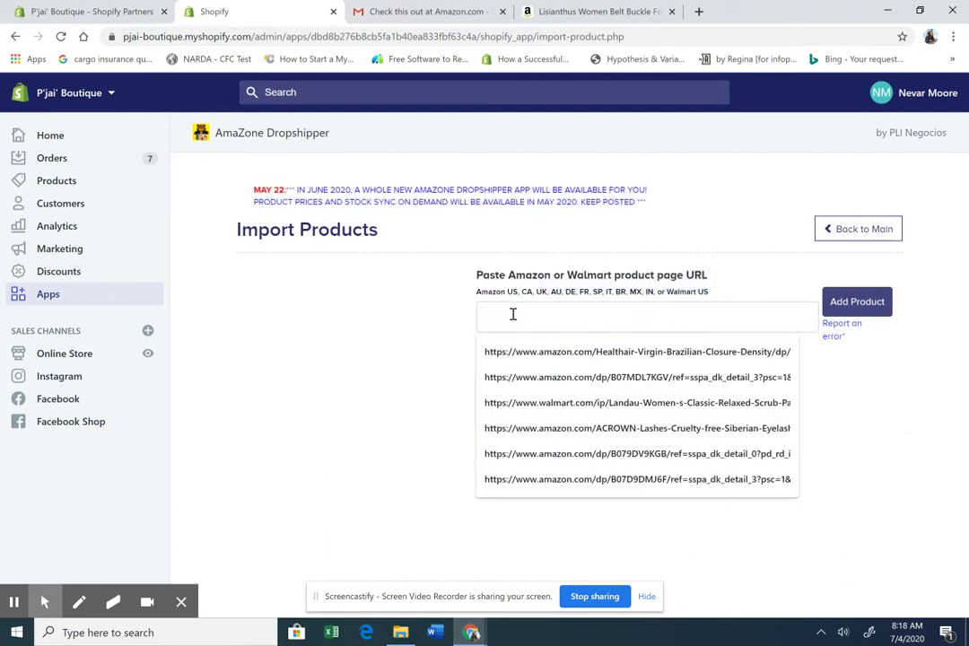
right_click(513, 314)
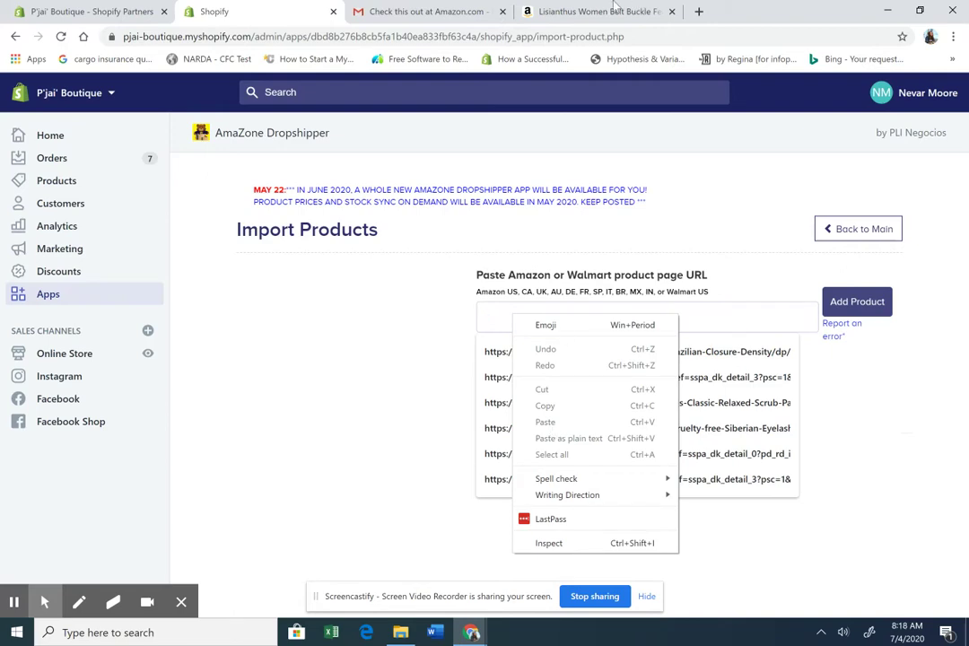
Switch to the Amazon fedora hat listing and copy its page URL.
click(521, 10)
click(414, 38)
right_click(414, 38)
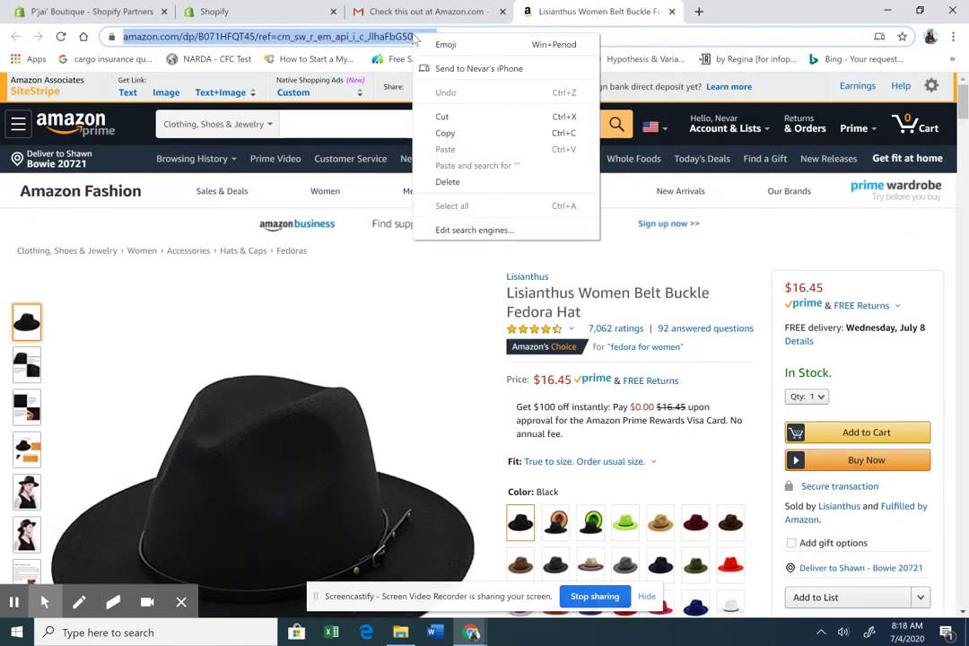
click(440, 132)
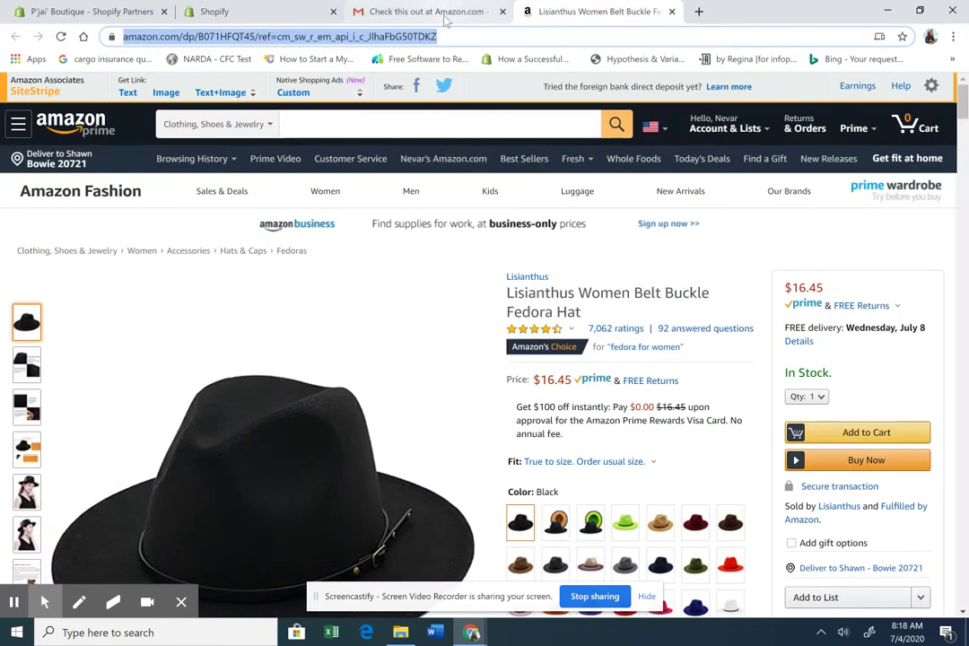
Paste the copied Amazon URL into the Shopify import form and load the product with variant images and prices.
click(260, 12)
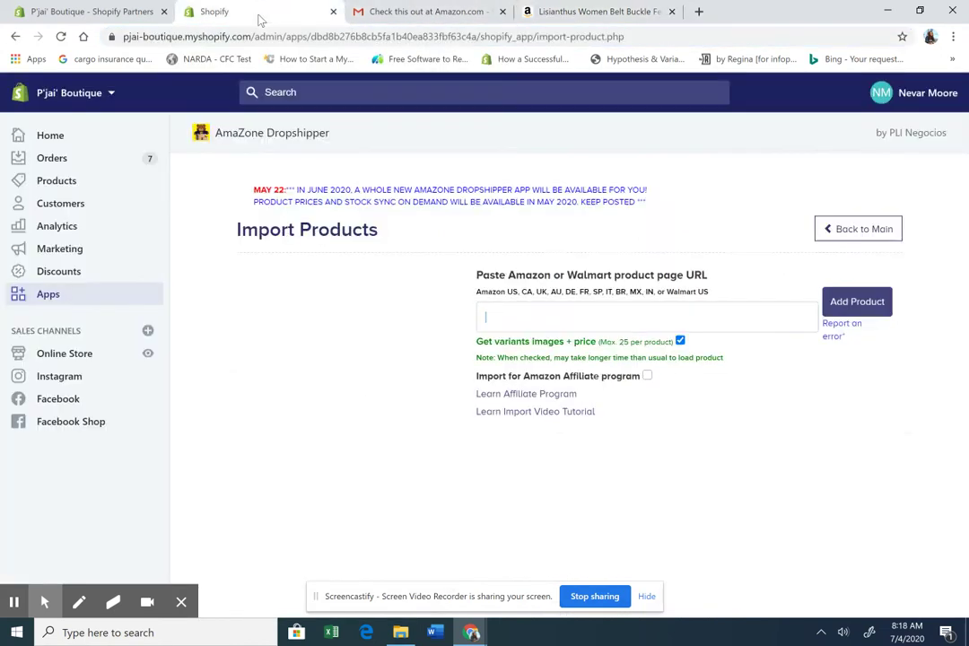
click(621, 316)
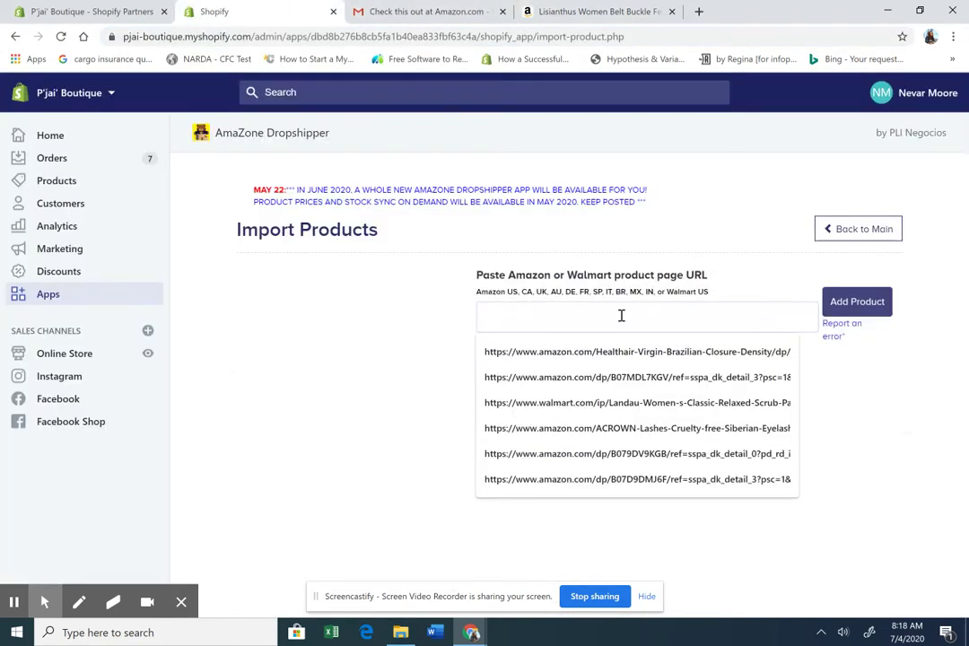
key(ctrl+v)
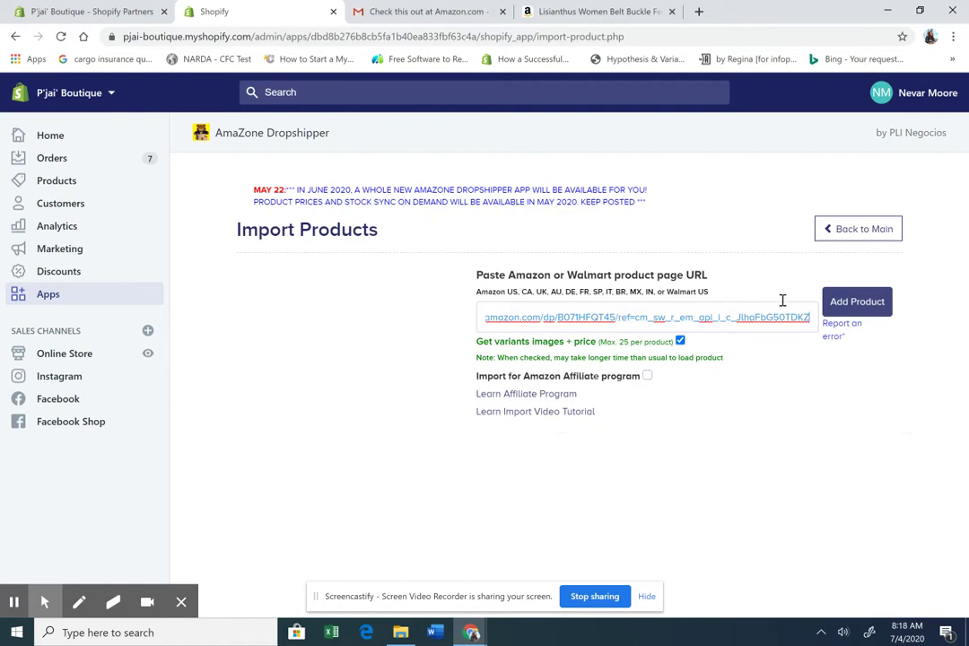
click(859, 304)
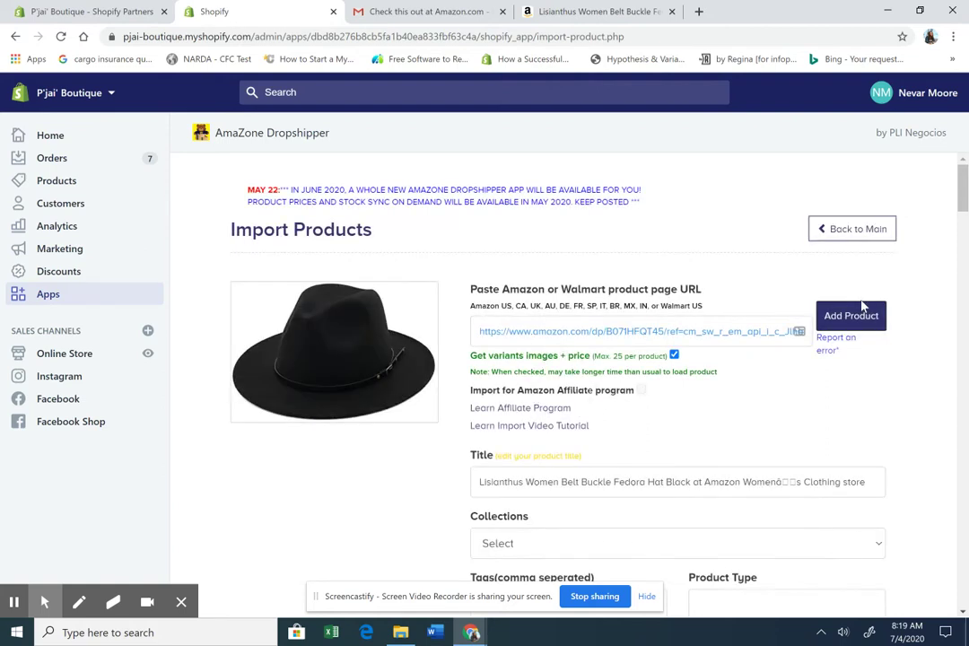
Remove "Lisianthus Women Belt Buckle" from the beginning of the product title.
drag(962, 166, 956, 183)
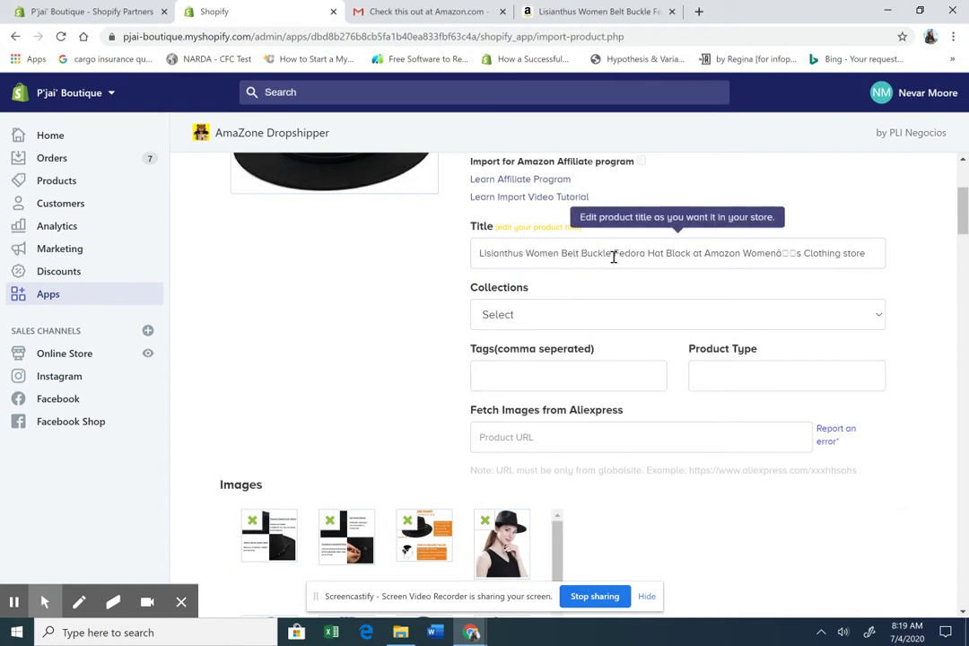
drag(613, 255, 452, 242)
key(BackSpace)
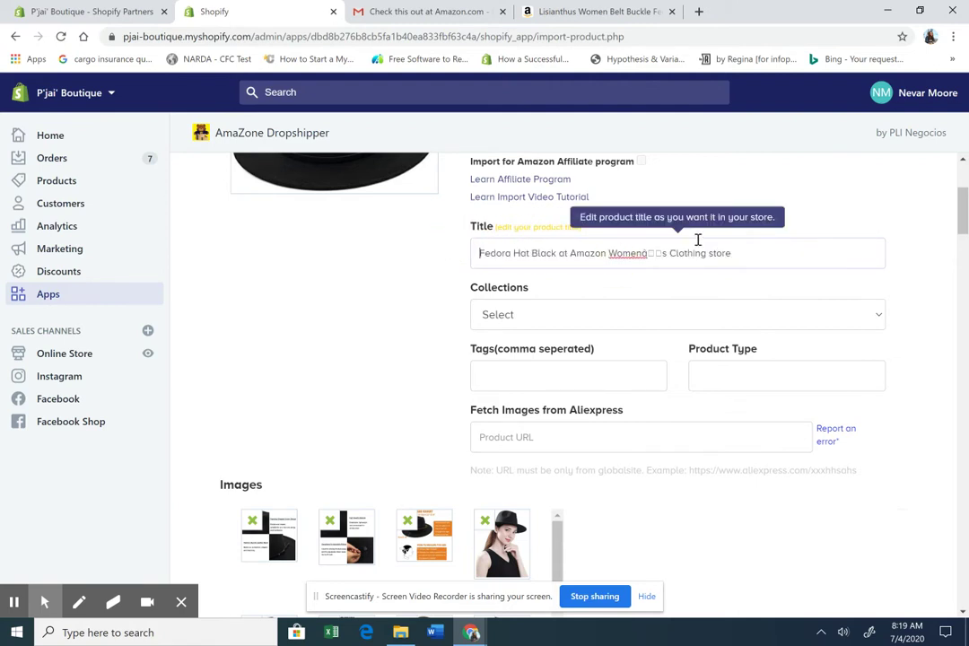
Shorten the product title to "Fedora Hat" and assign the product to the Home page collection.
click(745, 260)
drag(746, 260, 606, 261)
key(BackSpace)
key(BackSpace)
key(BackSpace)
key(BackSpace)
key(BackSpace)
key(BackSpace)
key(BackSpace)
key(BackSpace)
key(BackSpace)
key(BackSpace)
key(BackSpace)
key(BackSpace)
key(BackSpace)
key(BackSpace)
key(BackSpace)
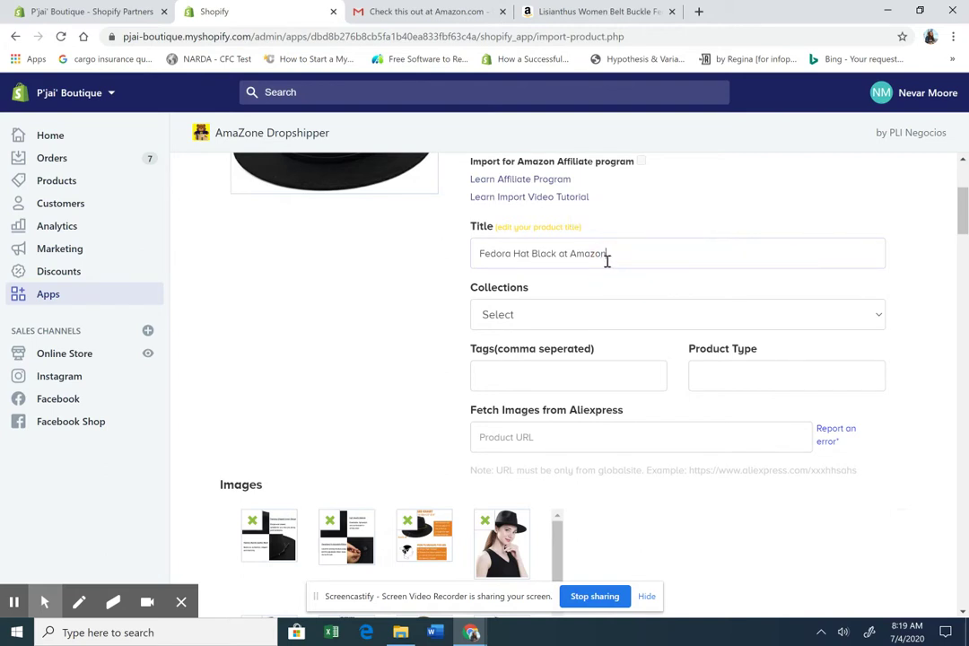
key(BackSpace)
key(BackSpace)
key(BackSpace)
key(BackSpace)
key(BackSpace)
click(606, 261)
text(Ha)
key(BackSpace)
text(at)
click(553, 314)
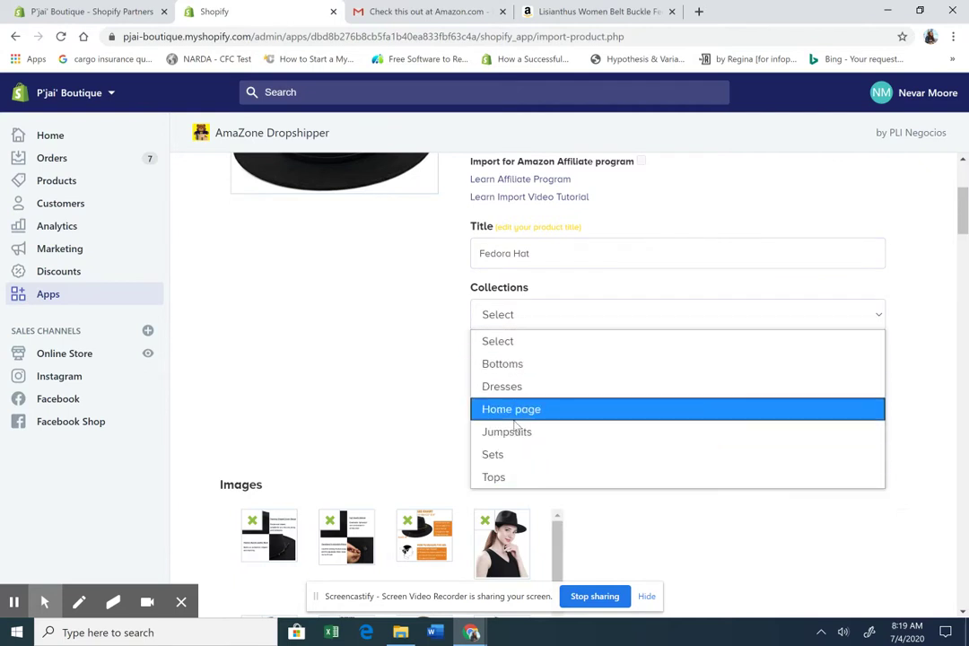
click(490, 413)
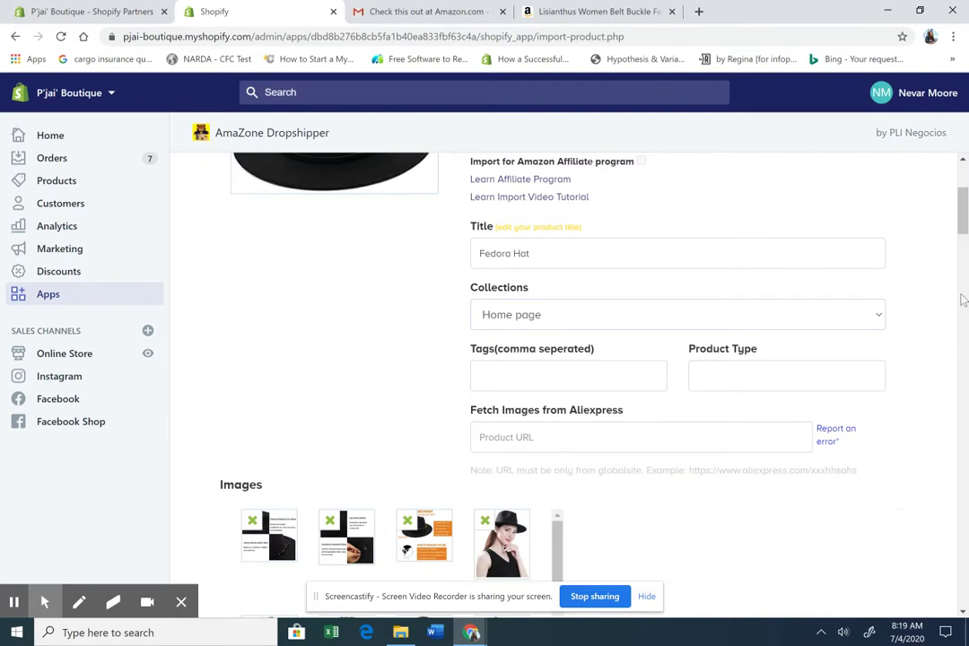
Delete the leftover "Show more" text below the bullets in the product description.
click(964, 222)
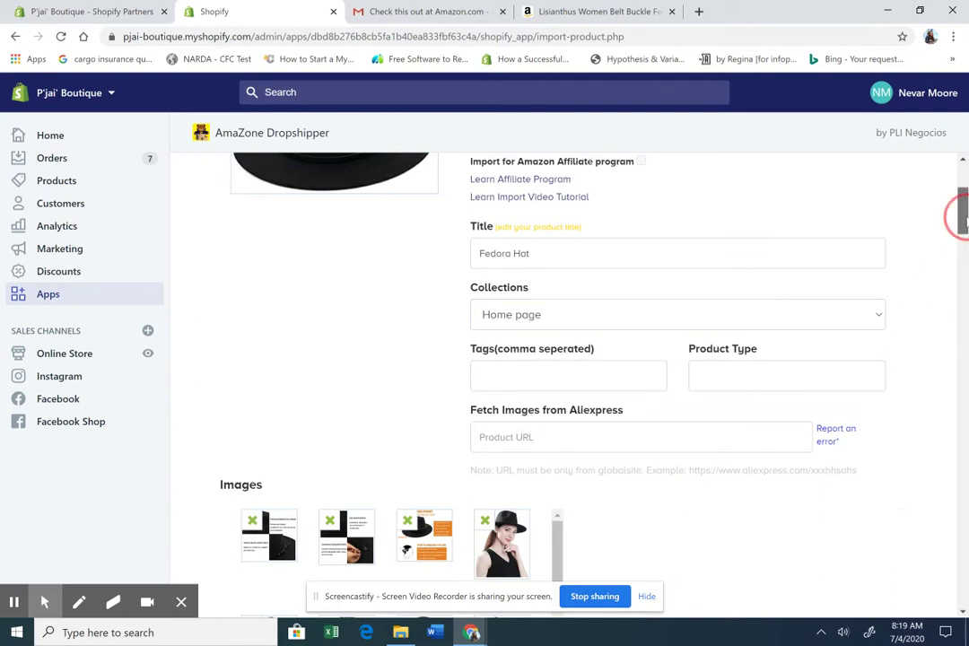
drag(964, 219, 963, 282)
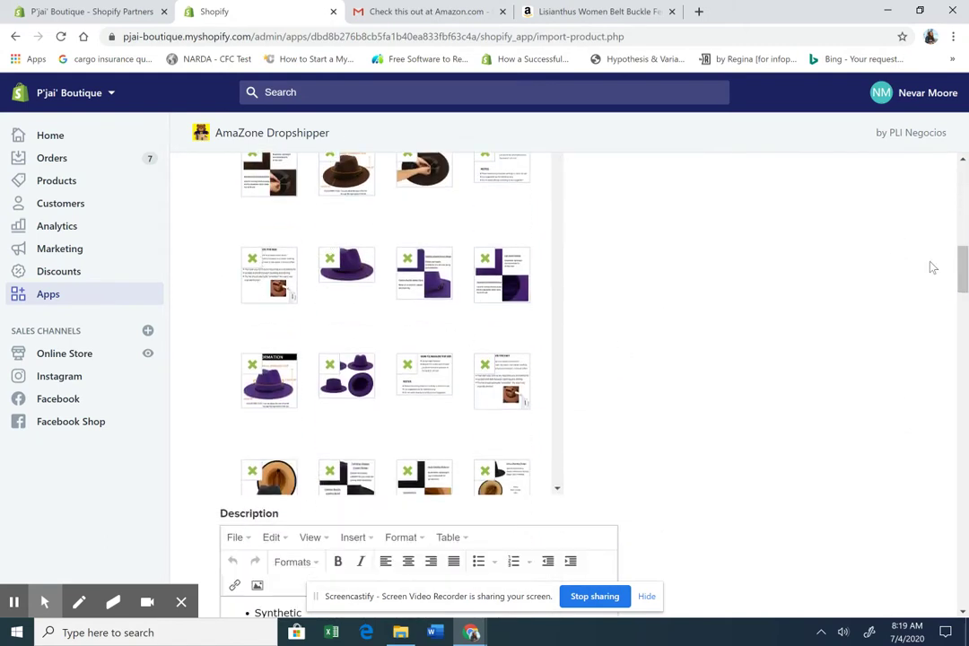
drag(958, 263, 960, 295)
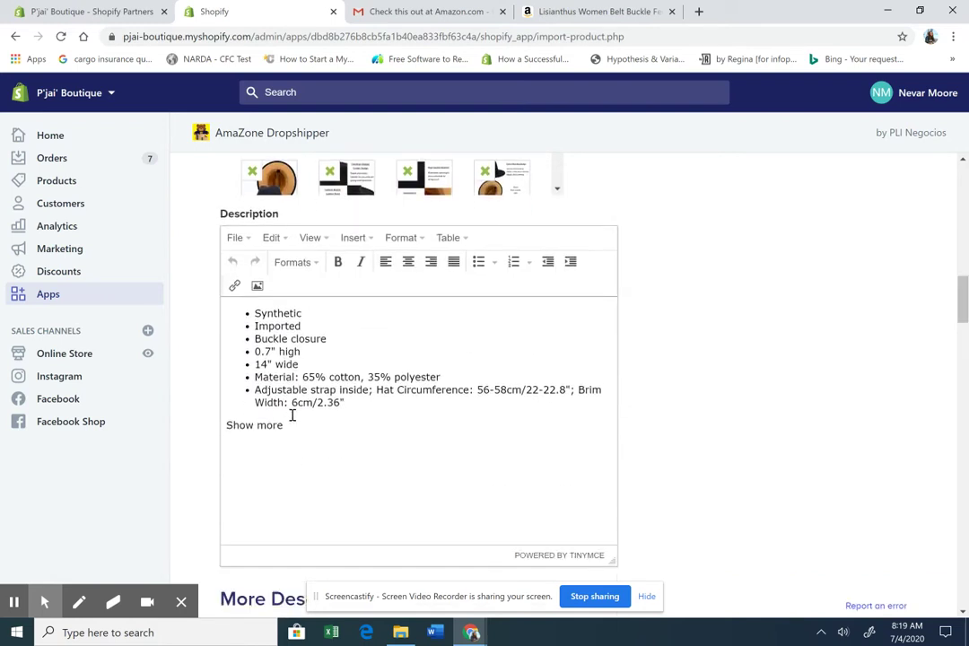
drag(283, 425, 199, 435)
key(BackSpace)
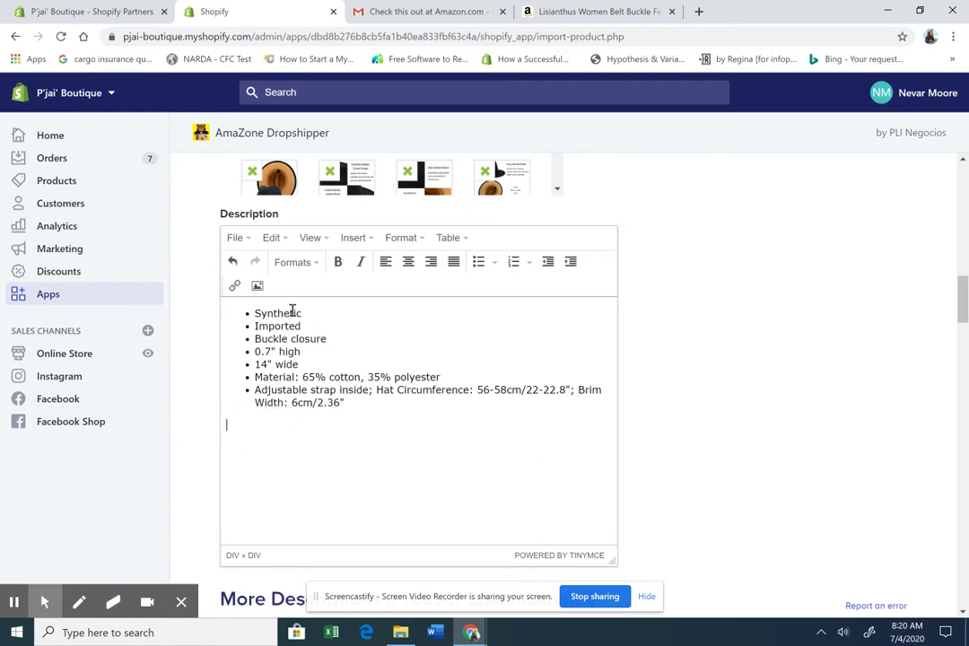
Remove the "Imported" bullet from the product description.
drag(305, 325, 242, 326)
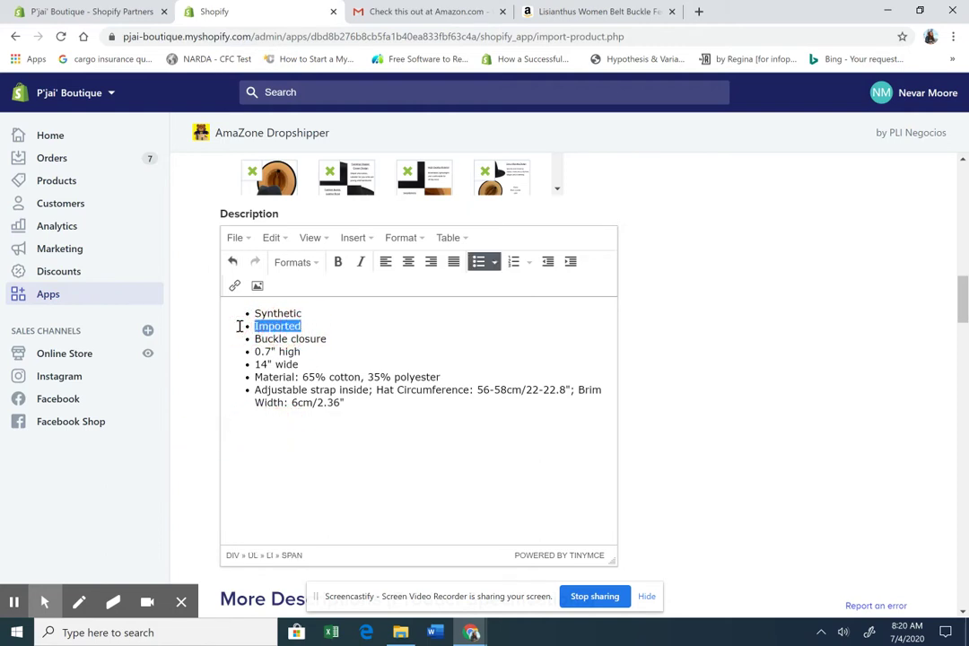
key(BackSpace)
key(BackSpace)
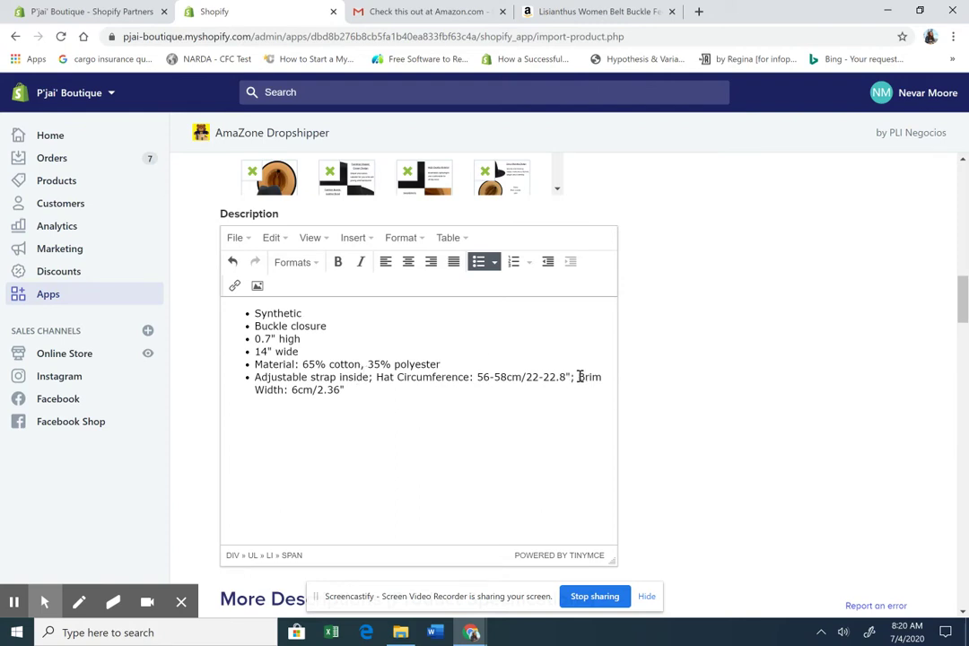
Split the last description bullet into separate strap, hat circumference and brim width bullets, removing the semicolons.
click(577, 377)
key(Return)
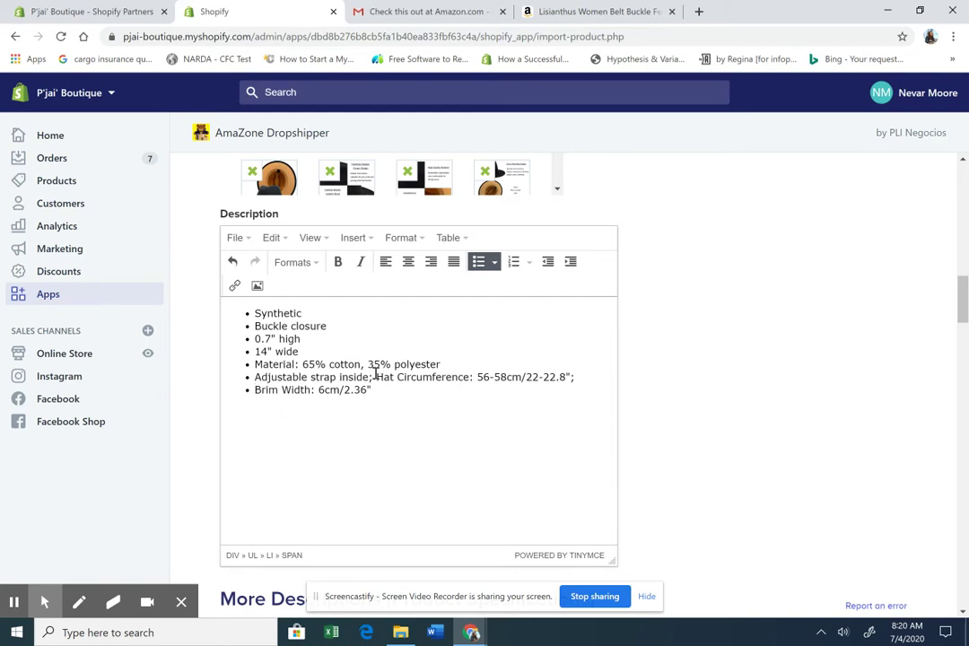
click(377, 376)
key(Return)
click(376, 377)
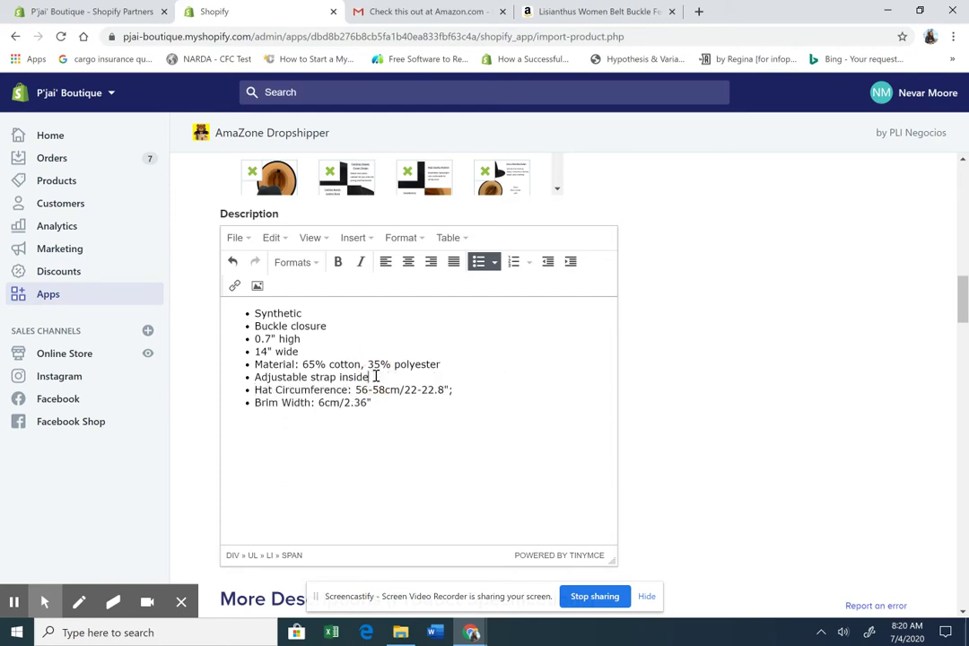
click(377, 378)
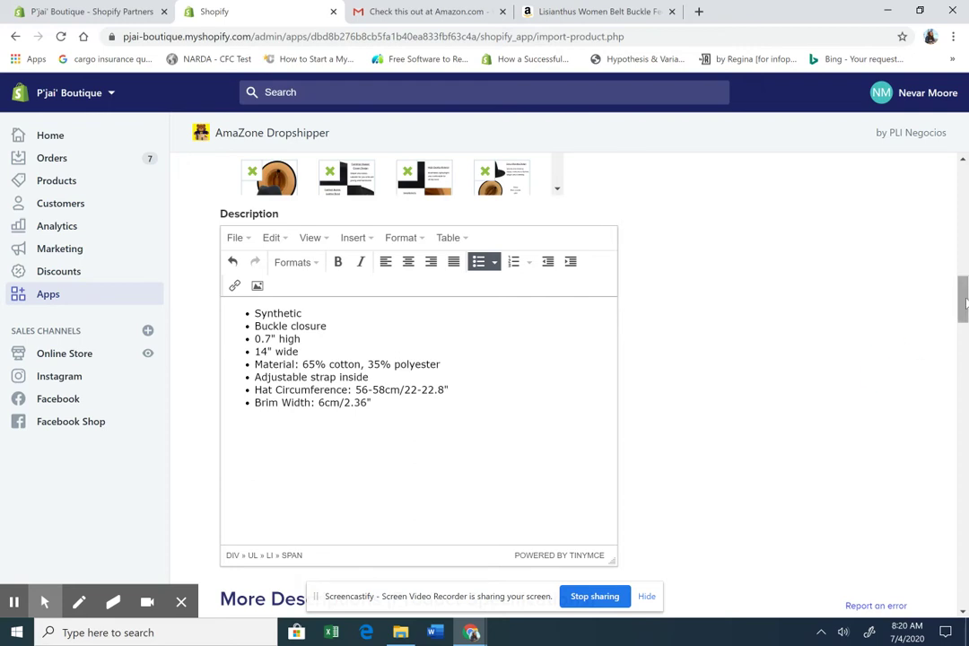
Set the product's overall Shopify price to 29.99.
click(964, 300)
drag(965, 301, 964, 337)
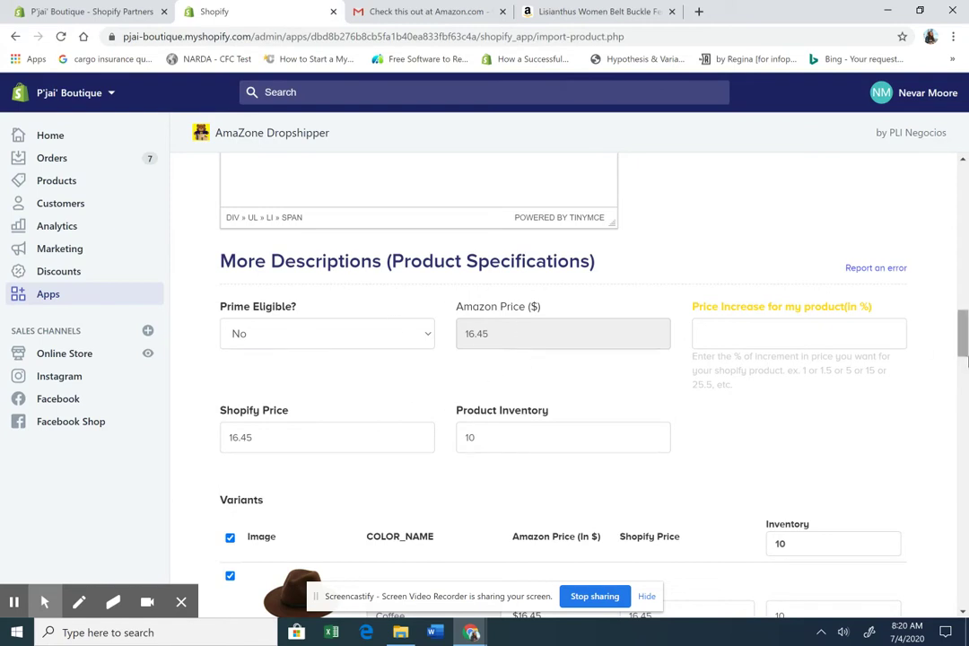
drag(962, 350, 962, 358)
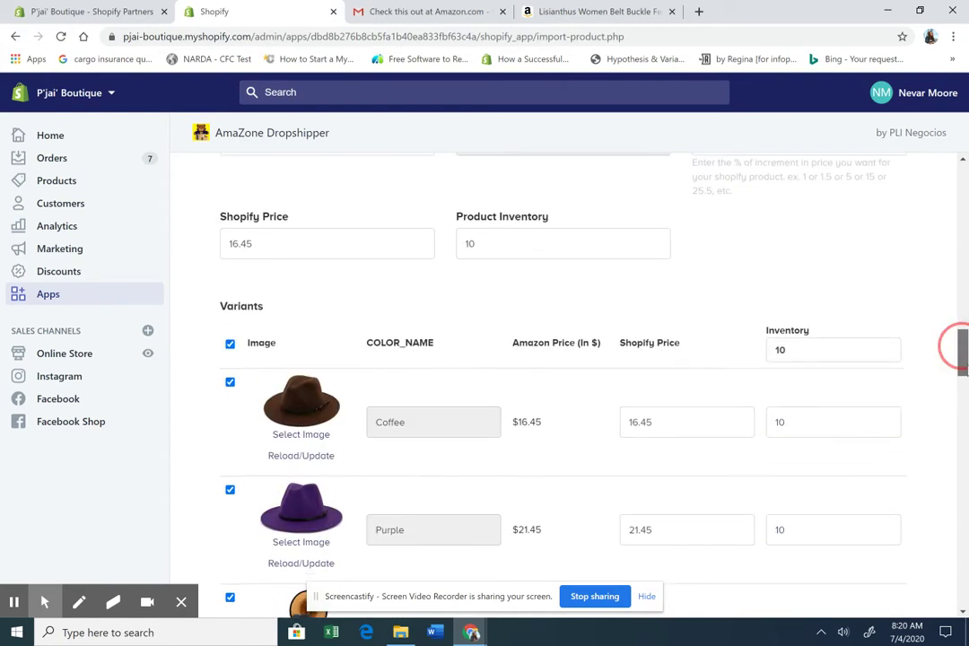
click(262, 248)
double_click(262, 249)
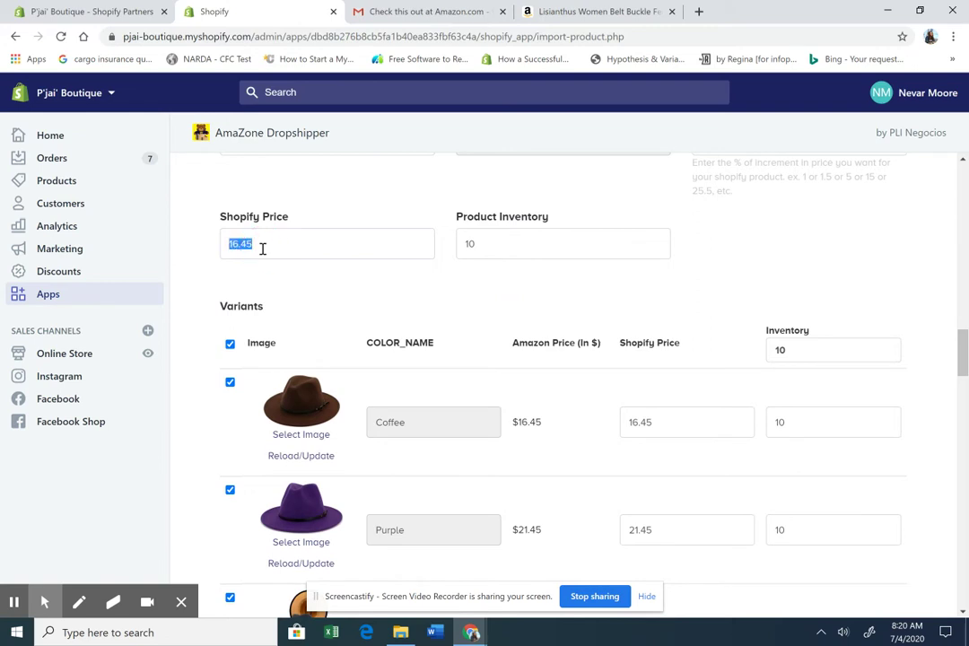
text(29.99)
click(919, 294)
mouse_move(963, 356)
mouse_down()
mouse_move(961, 384)
mouse_move(962, 359)
mouse_up()
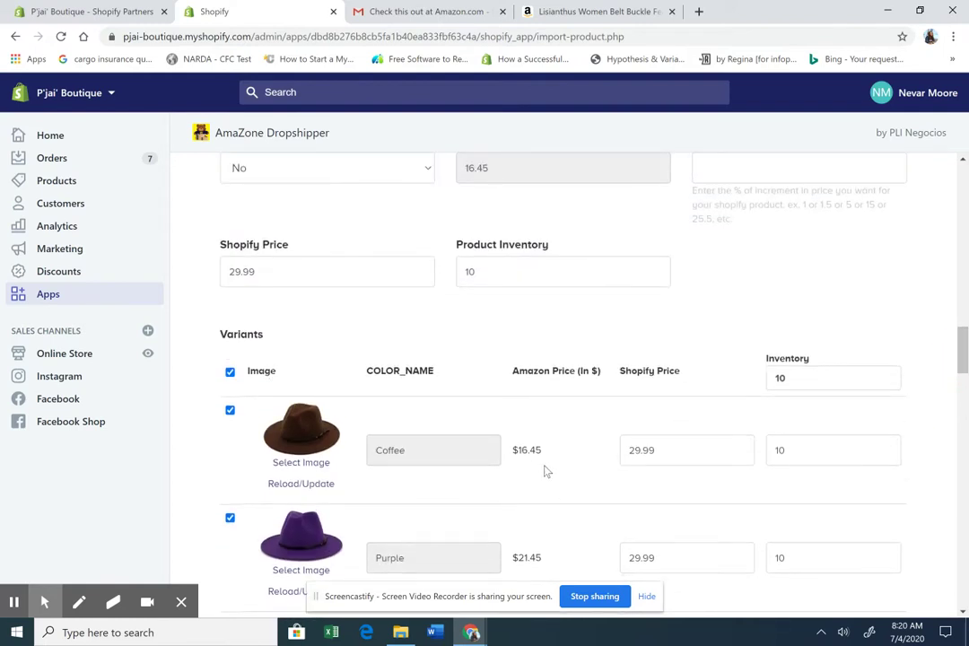
Set the Shopify price of the Purple and Black & Camel (Inside) variants to 34.99.
scroll(659, 459, down, 2)
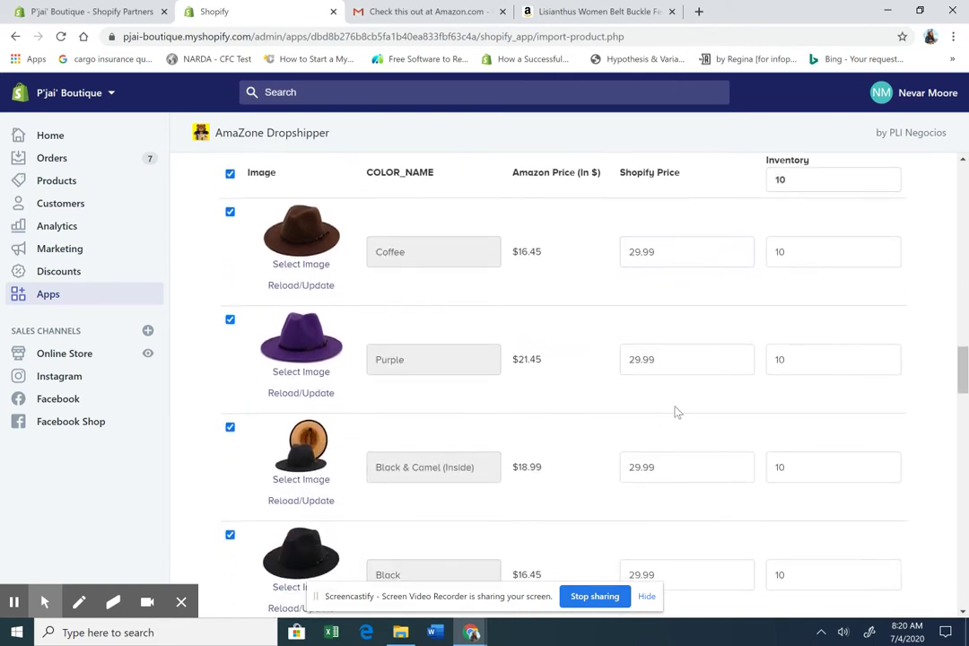
key(BackSpace)
key(BackSpace)
key(BackSpace)
text(34.99)
double_click(677, 473)
text(34)
scroll(916, 381, down, 3)
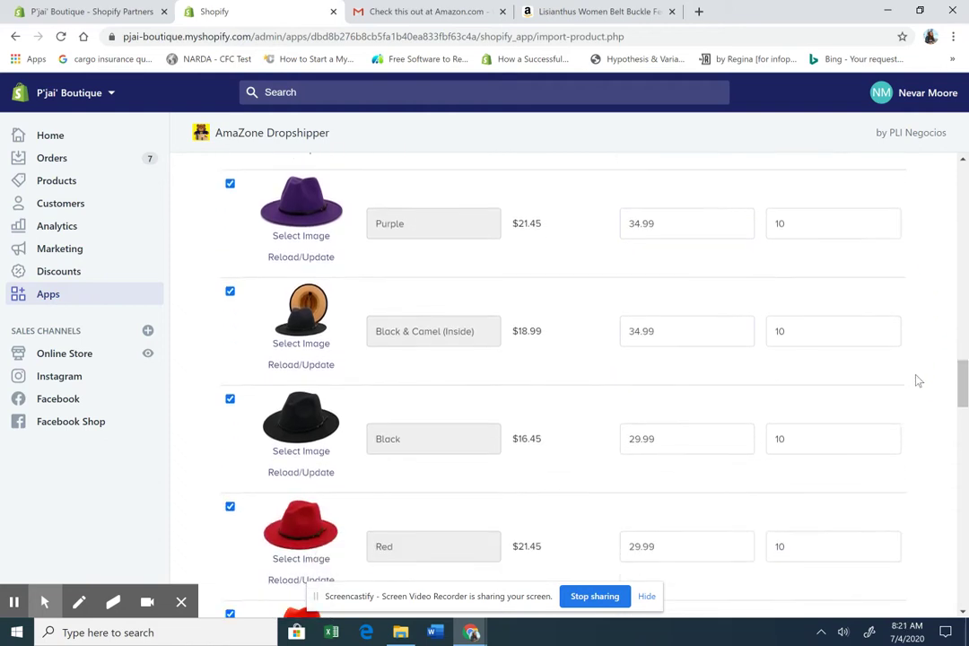
Set the Shopify price of the Red and Orange variants to 34.99.
scroll(917, 381, down, 2)
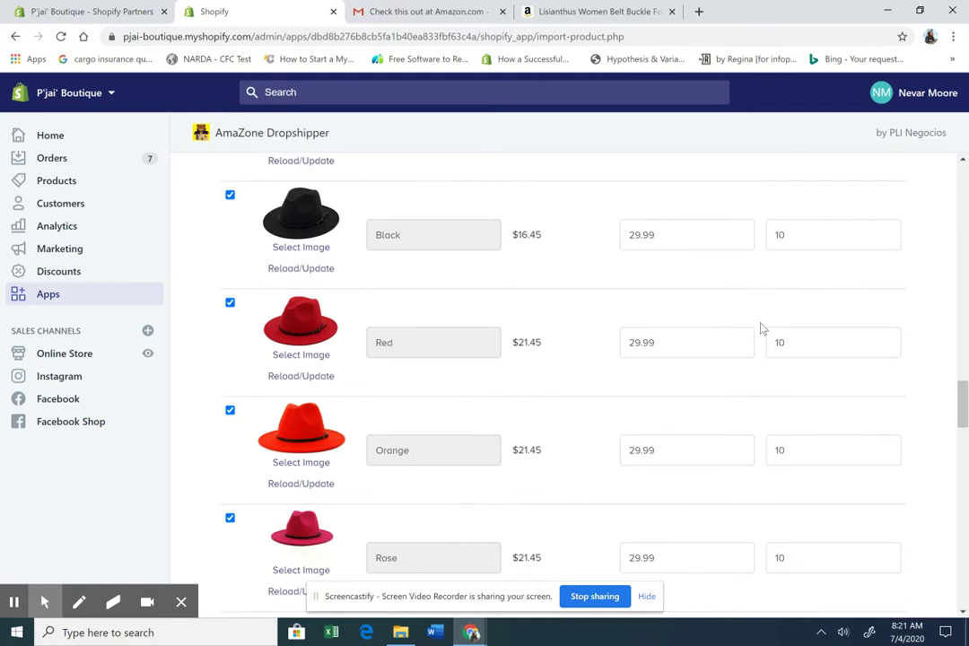
double_click(666, 334)
text(34.99)
double_click(655, 454)
text(34.99)
double_click(662, 560)
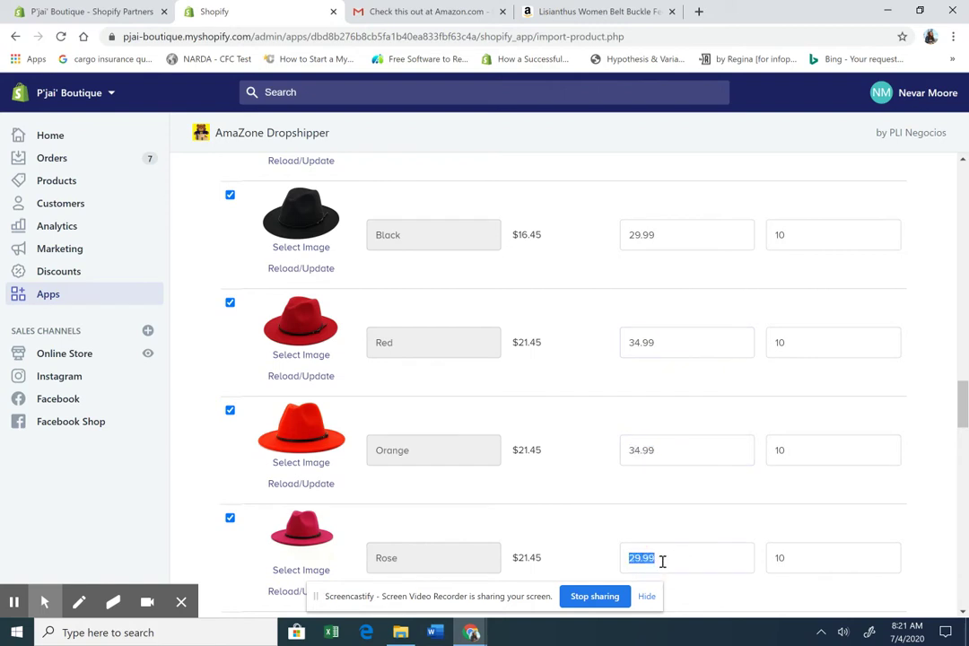
Set the Shopify price of the Red, Orange and Rose variants to 39.99.
double_click(659, 348)
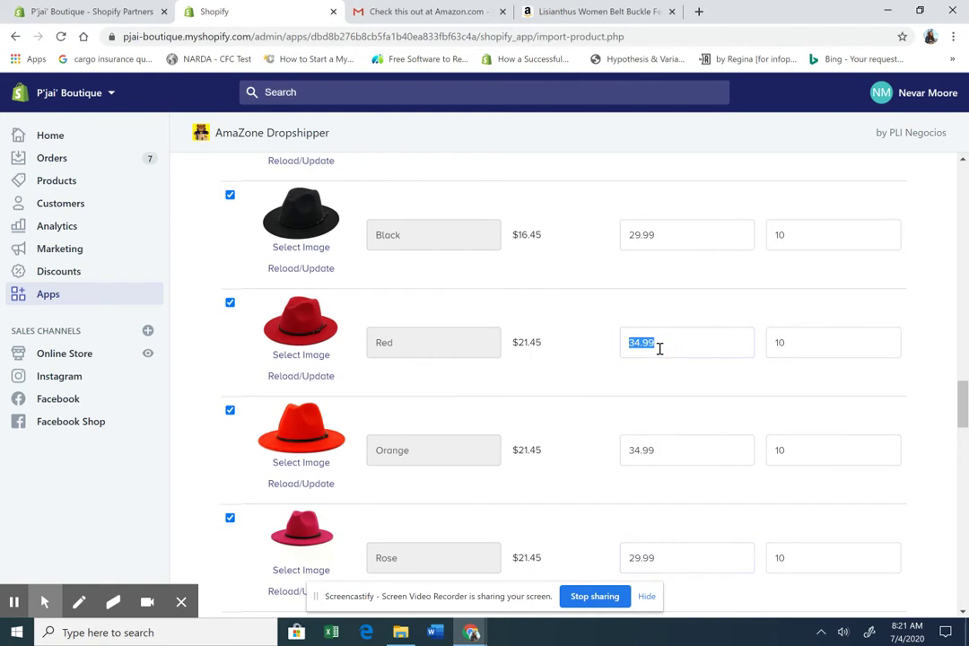
text(39.99)
double_click(653, 452)
text(3)
double_click(644, 557)
text(39.99)
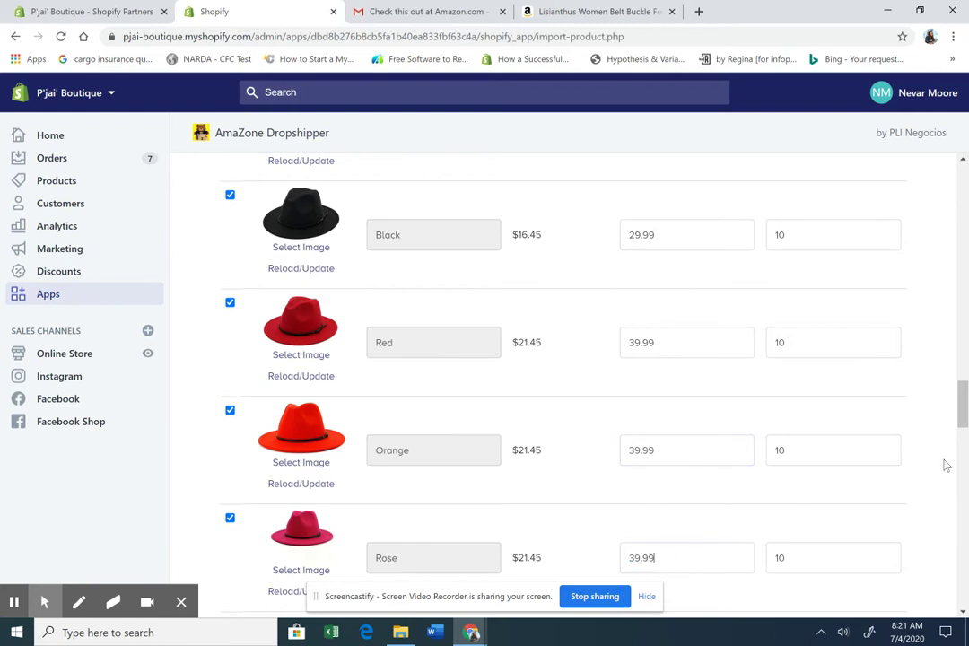
Set the product's overall Shopify price to 39.99 so that it applies to every color variant.
scroll(942, 464, down, 3)
scroll(941, 465, down, 4)
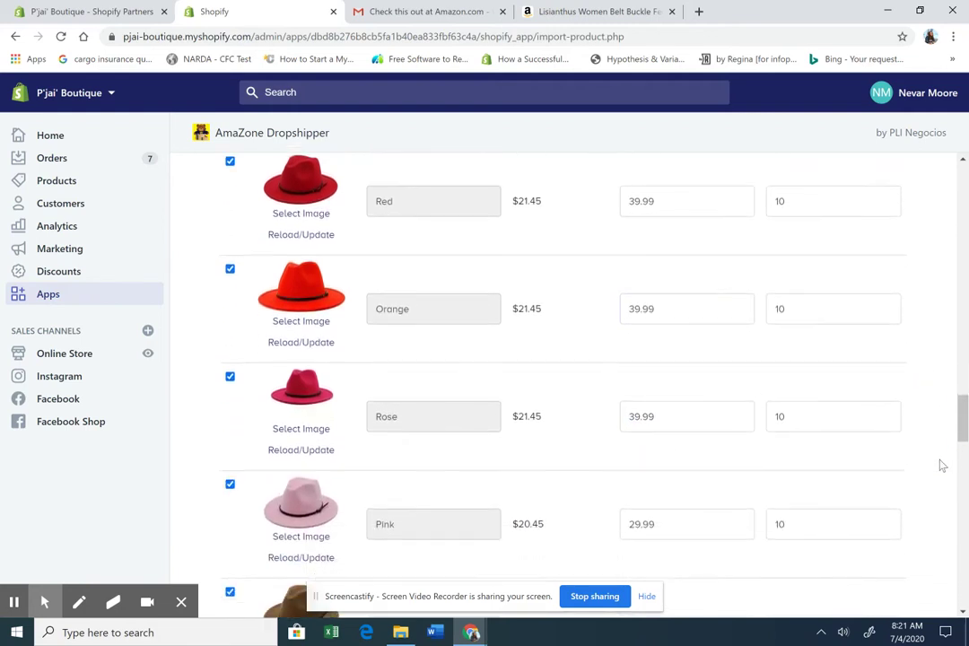
scroll(942, 464, down, 6)
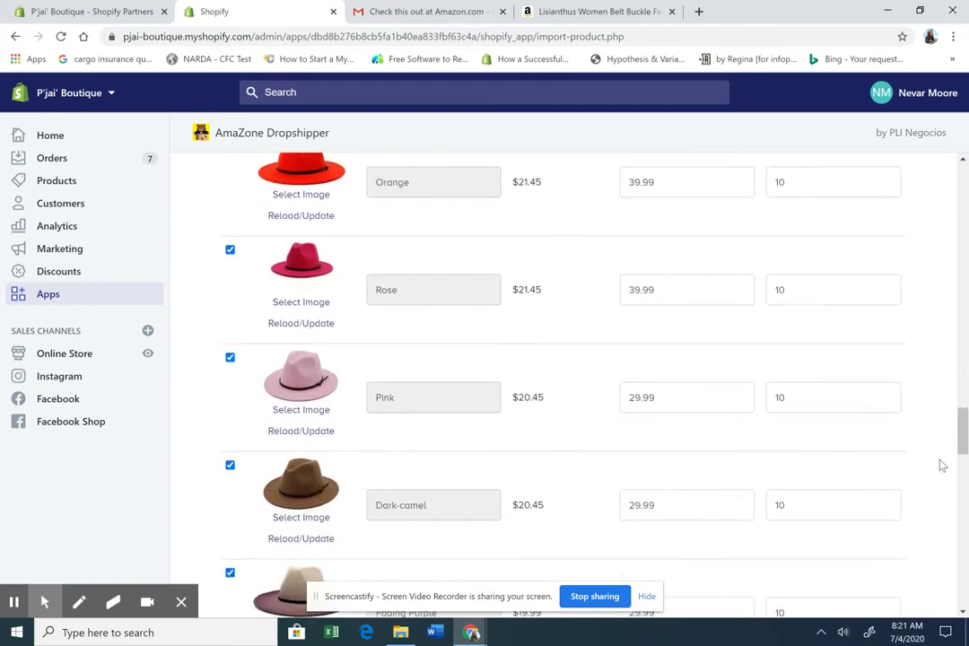
scroll(942, 465, down, 1)
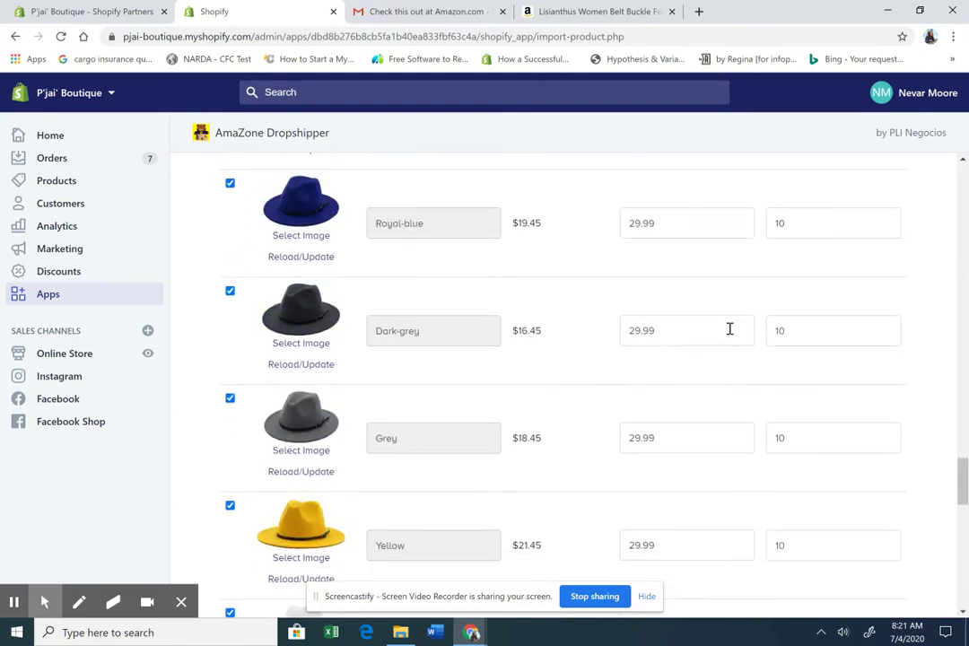
click(960, 474)
scroll(960, 476, down, 15)
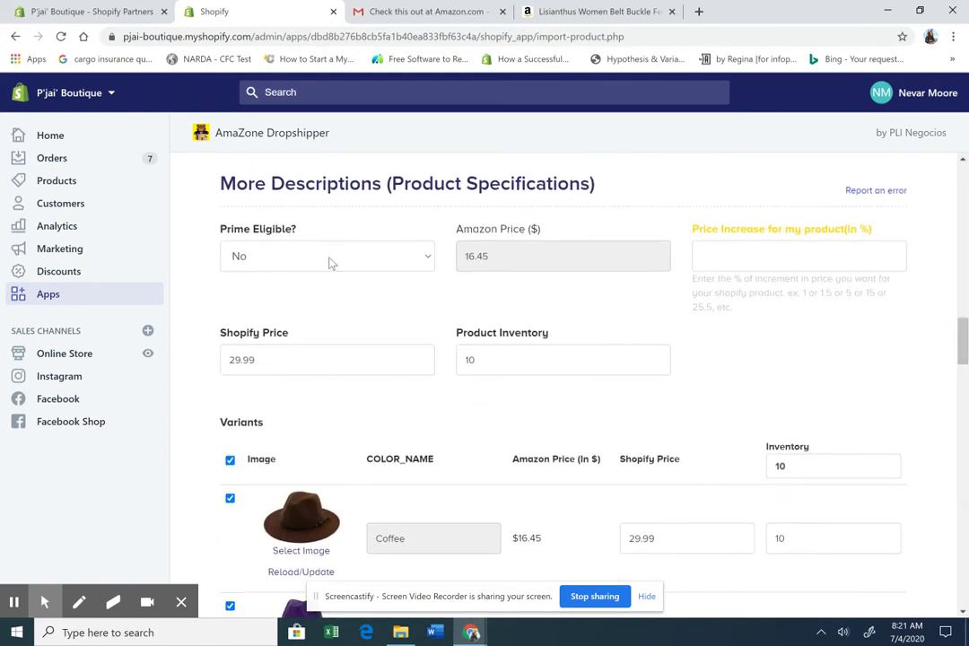
double_click(257, 367)
text(39.99)
click(725, 370)
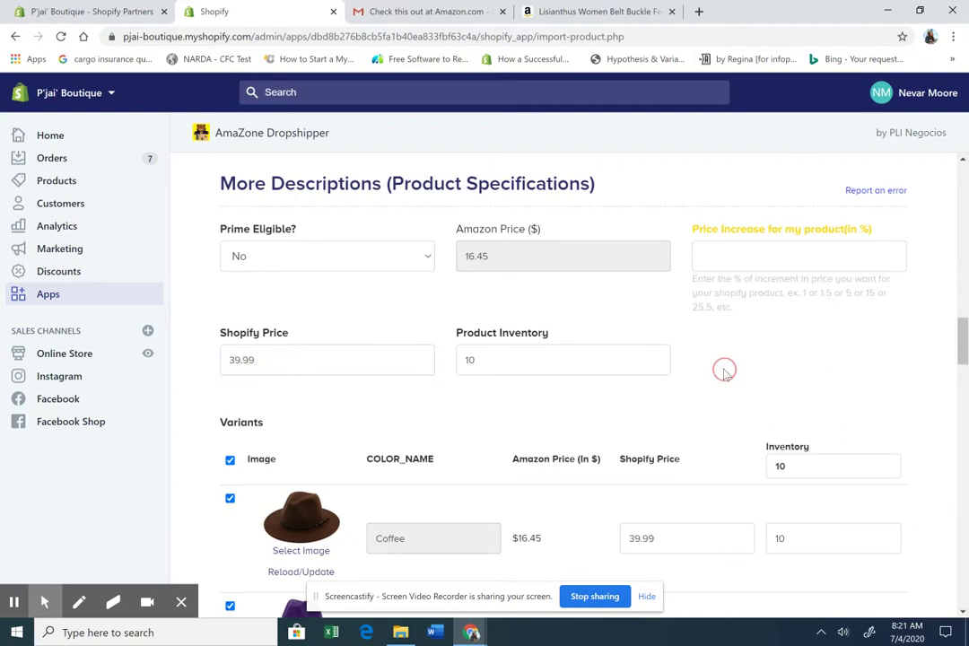
Save the imported hat and add it to the store as a product.
click(964, 348)
drag(963, 348, 964, 591)
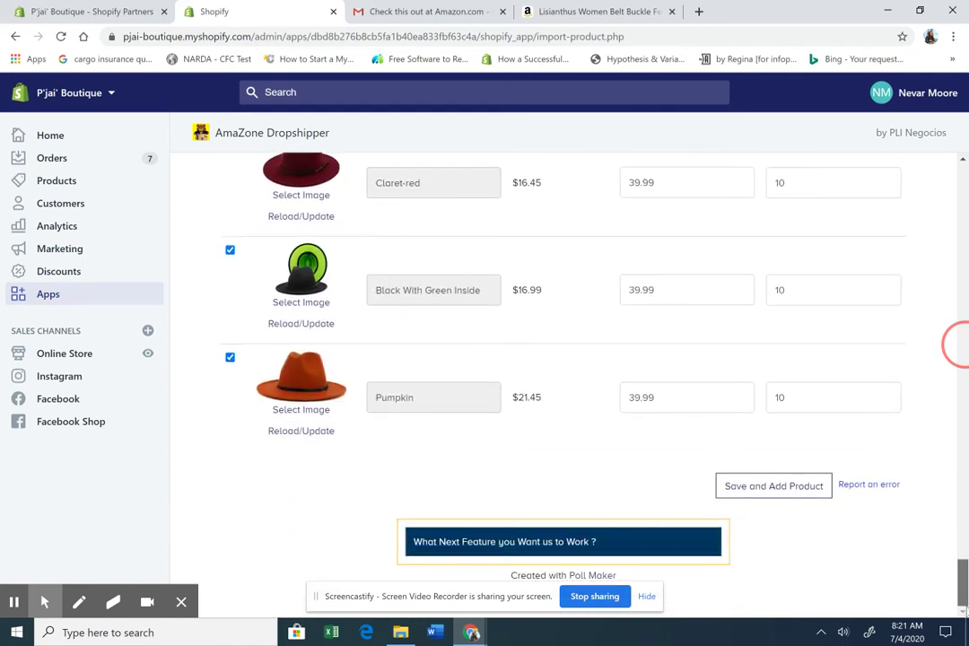
click(769, 489)
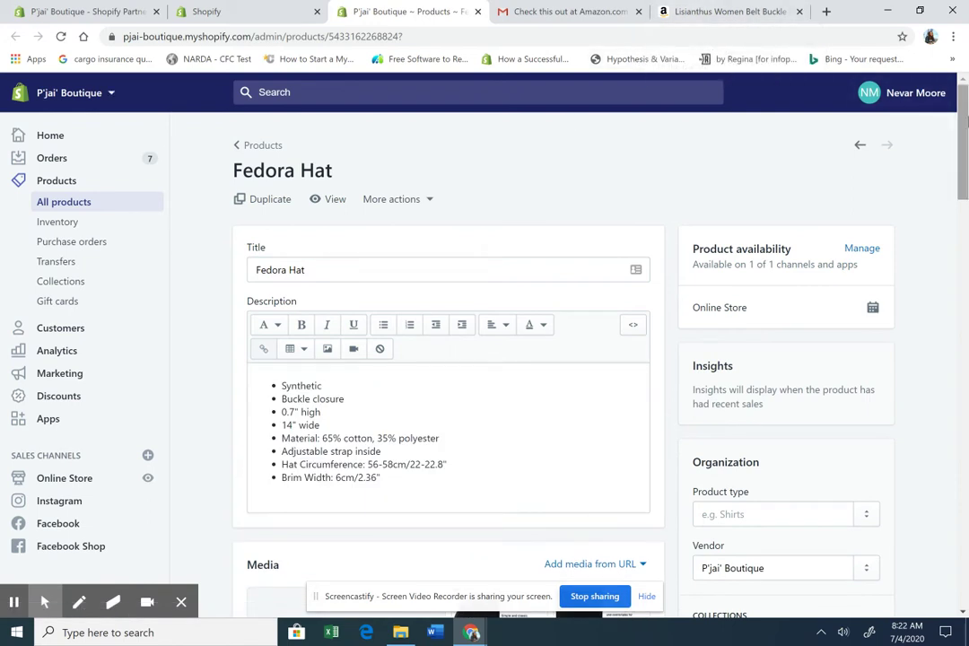
Delete the infographic image about the teardrop crown and buckle leather band from the Fedora Hat's media.
drag(965, 116, 963, 228)
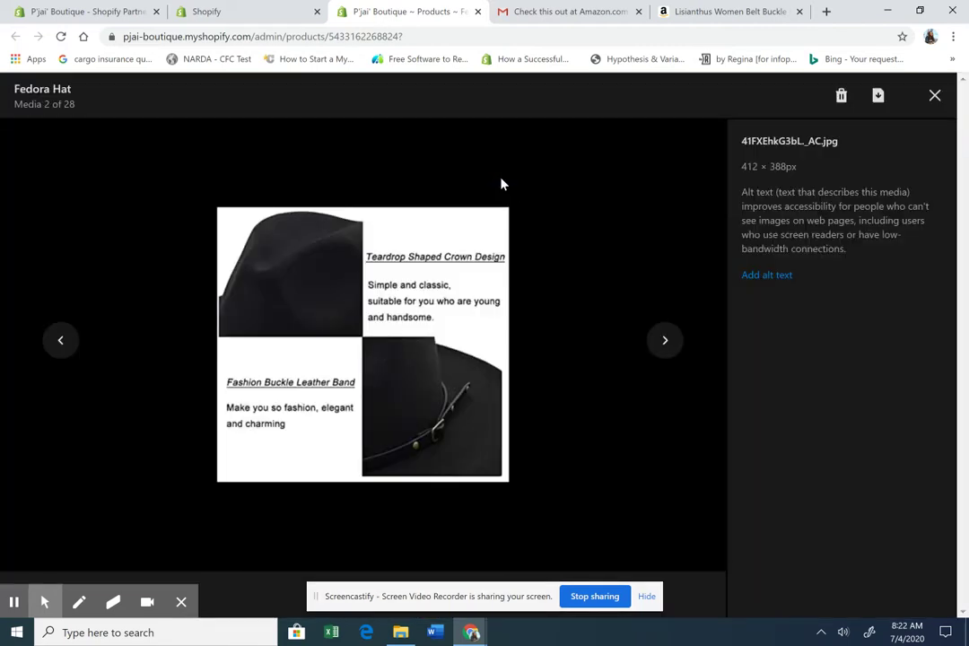
click(840, 95)
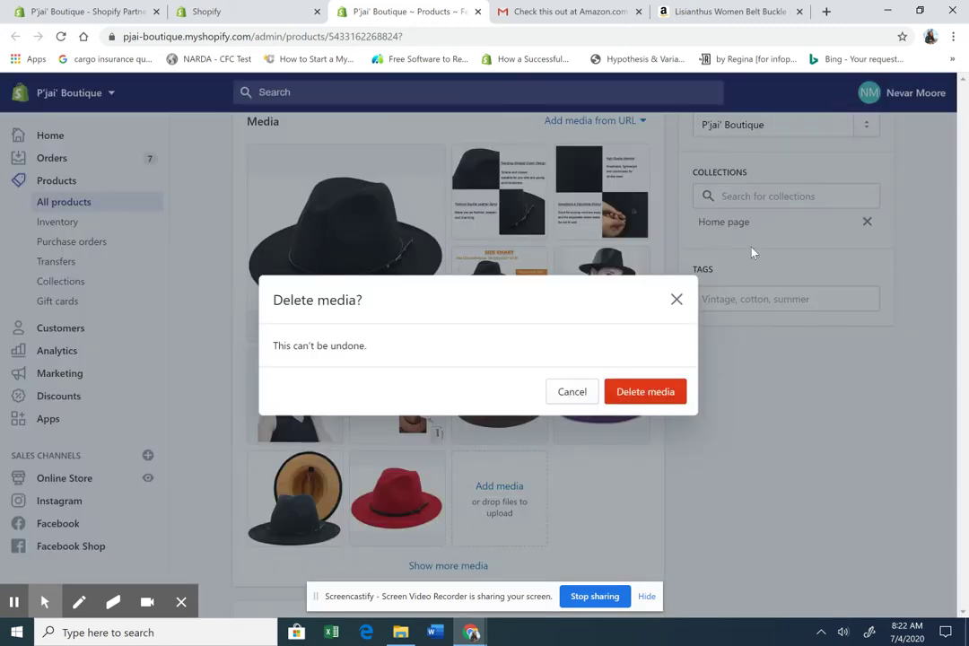
click(626, 395)
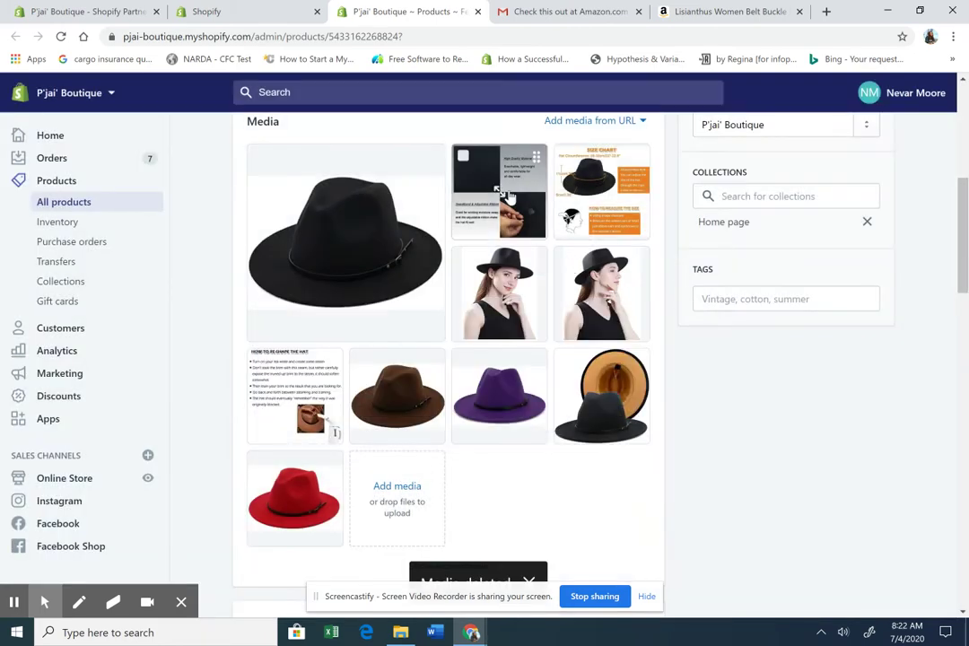
Delete the three remaining text images: the high quality material, size chart and hat re-shaping graphics.
click(457, 158)
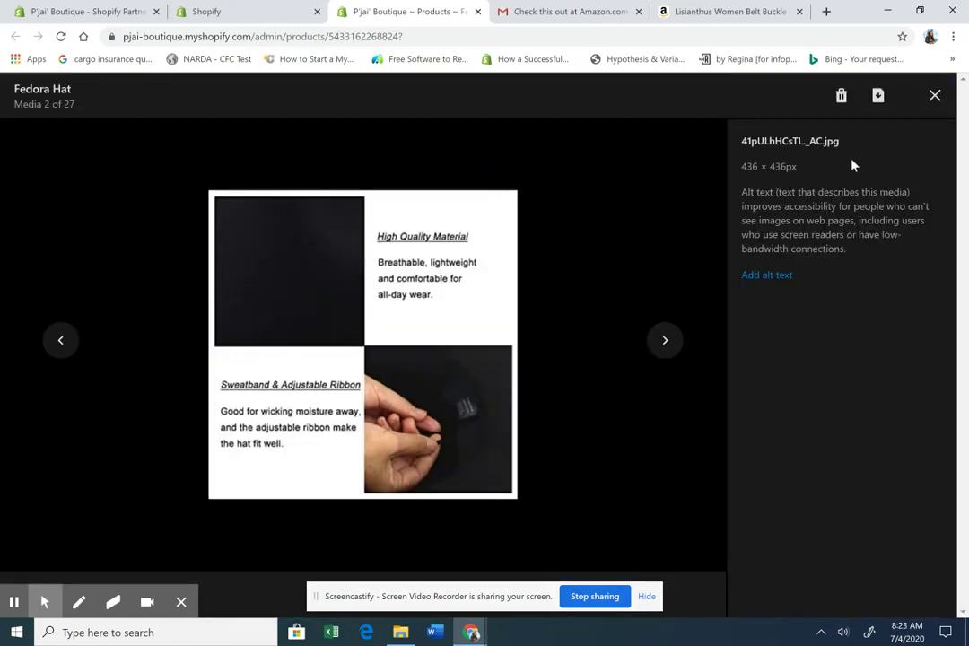
click(935, 95)
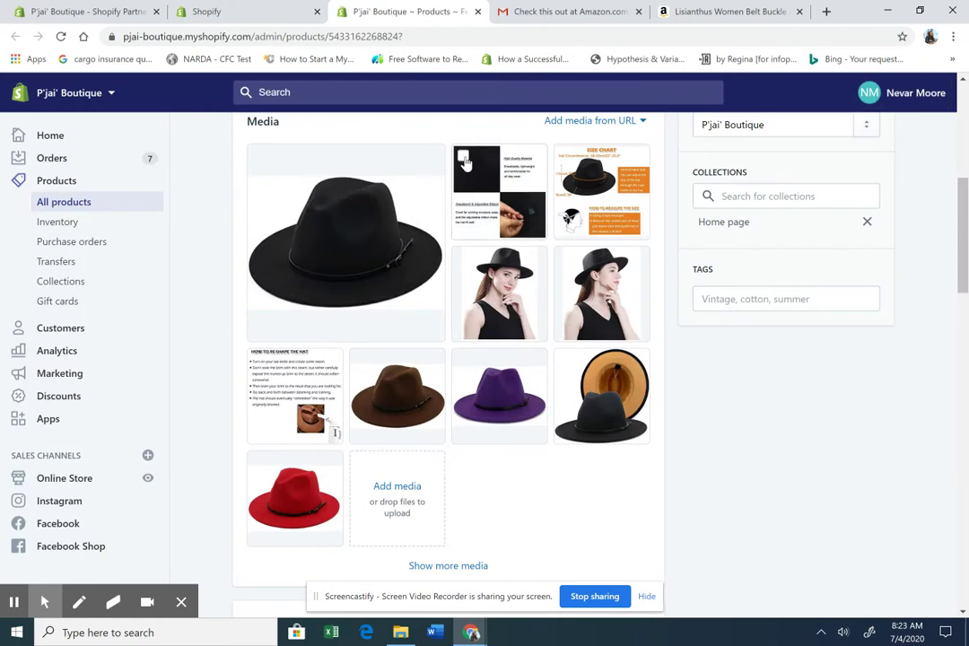
click(463, 156)
click(564, 156)
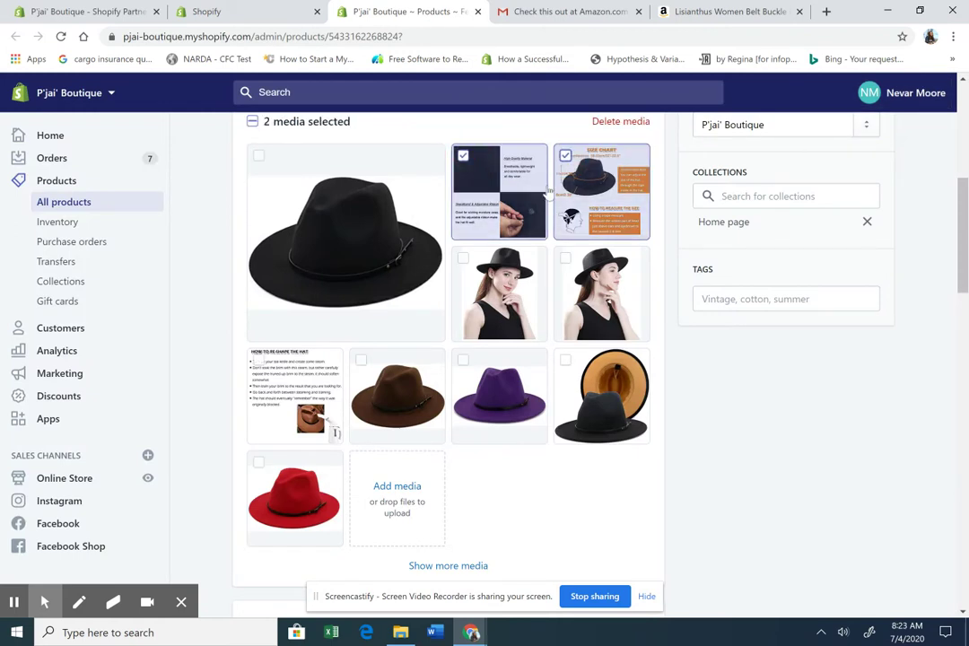
click(258, 361)
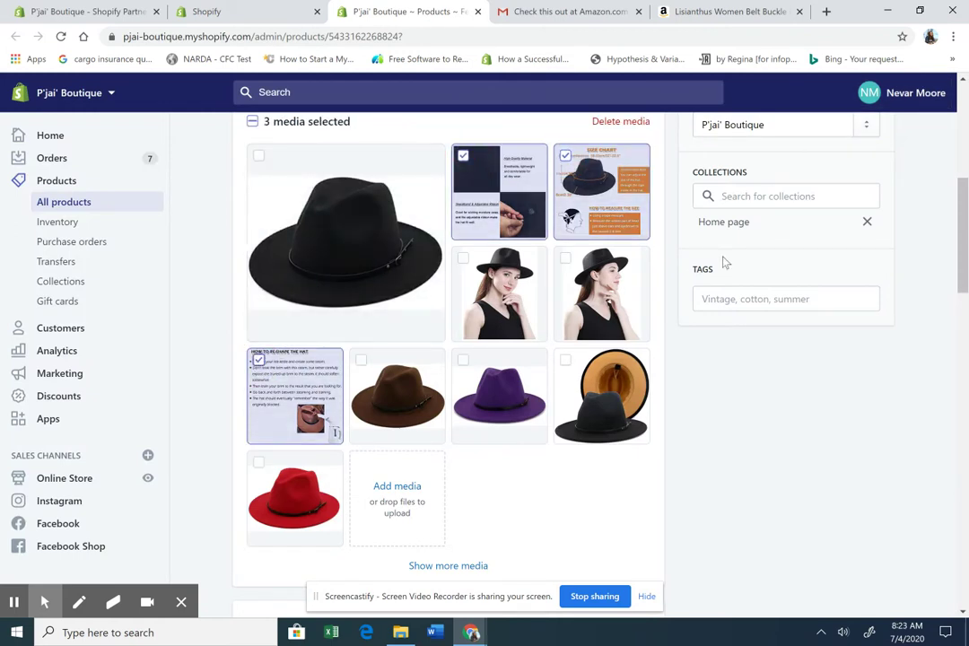
click(620, 123)
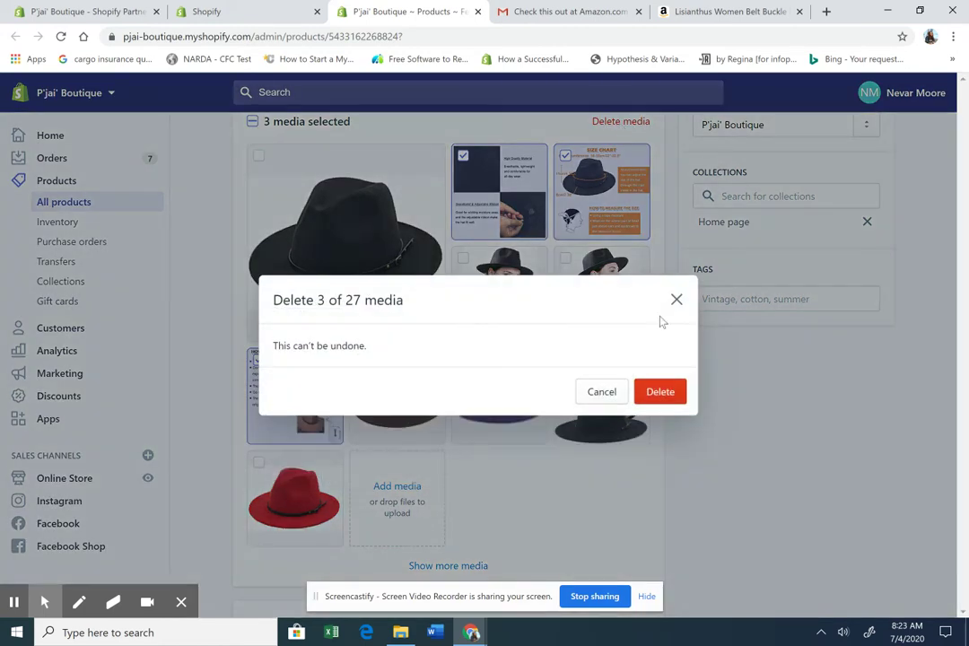
click(656, 392)
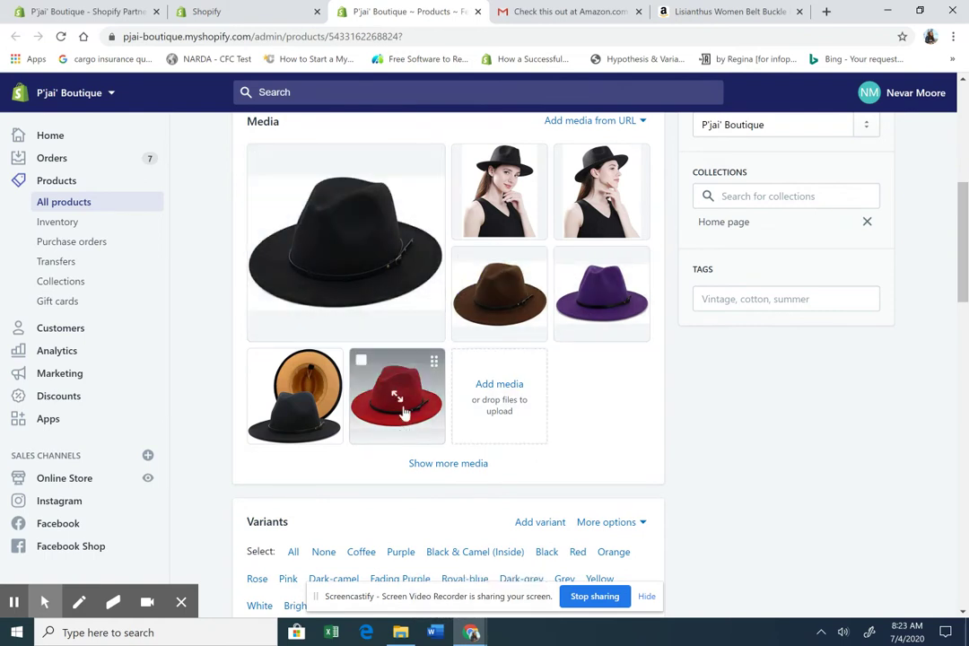
Move the red hat image to the first media position and show the rest of the product's media.
drag(387, 393, 328, 237)
click(774, 424)
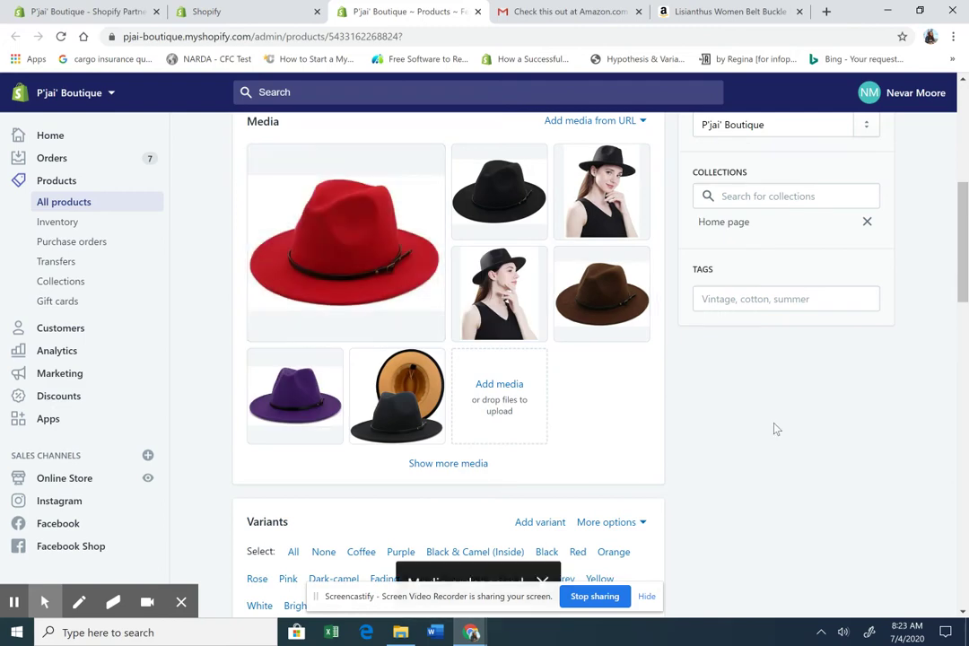
drag(956, 235, 959, 262)
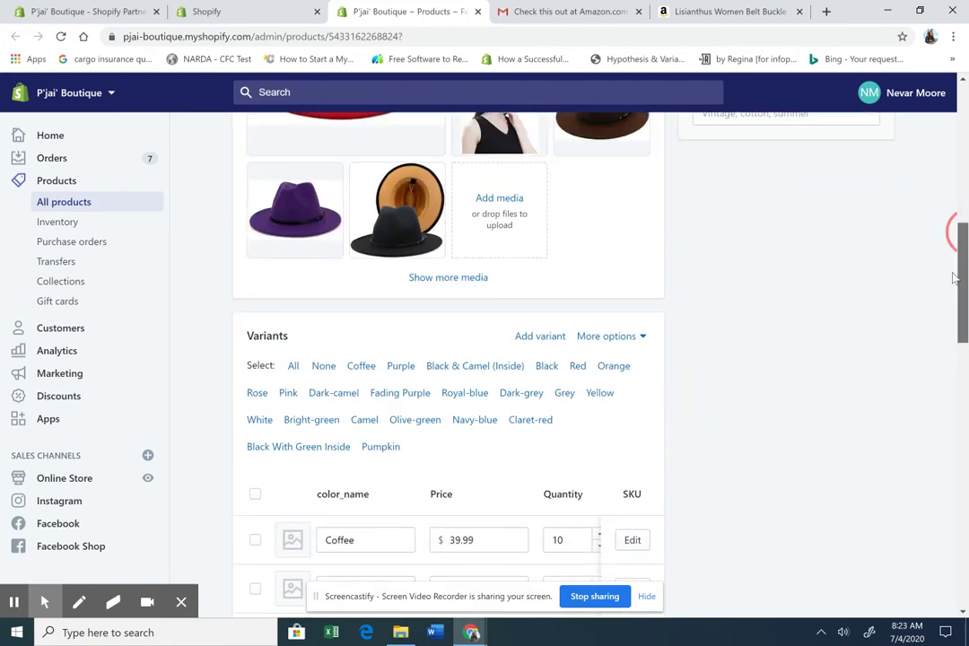
click(443, 279)
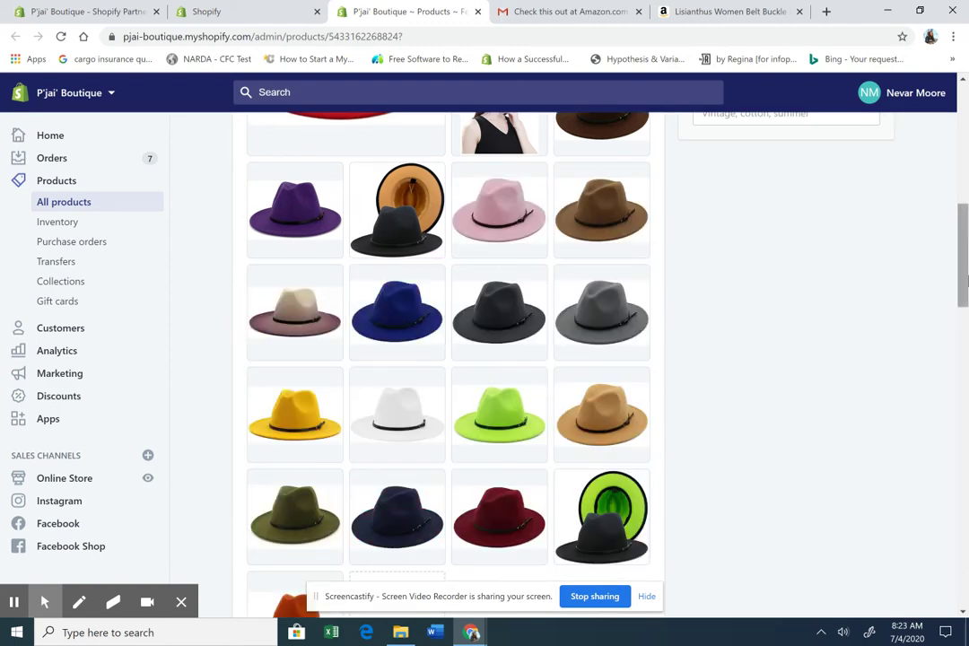
Rename the color_name variant option to "Color" and save the product.
drag(962, 278, 964, 368)
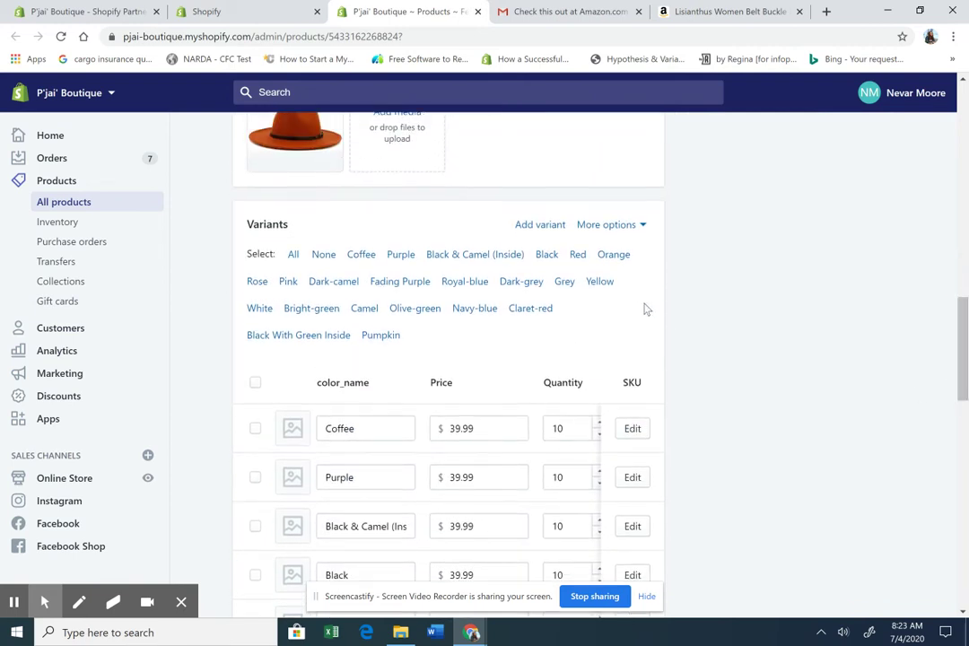
click(611, 232)
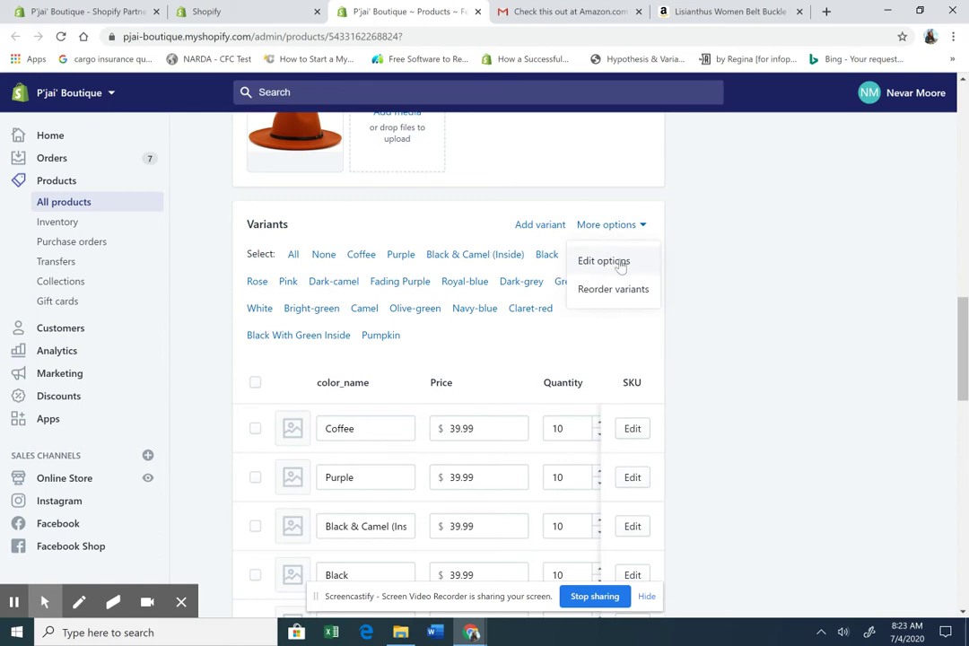
click(619, 261)
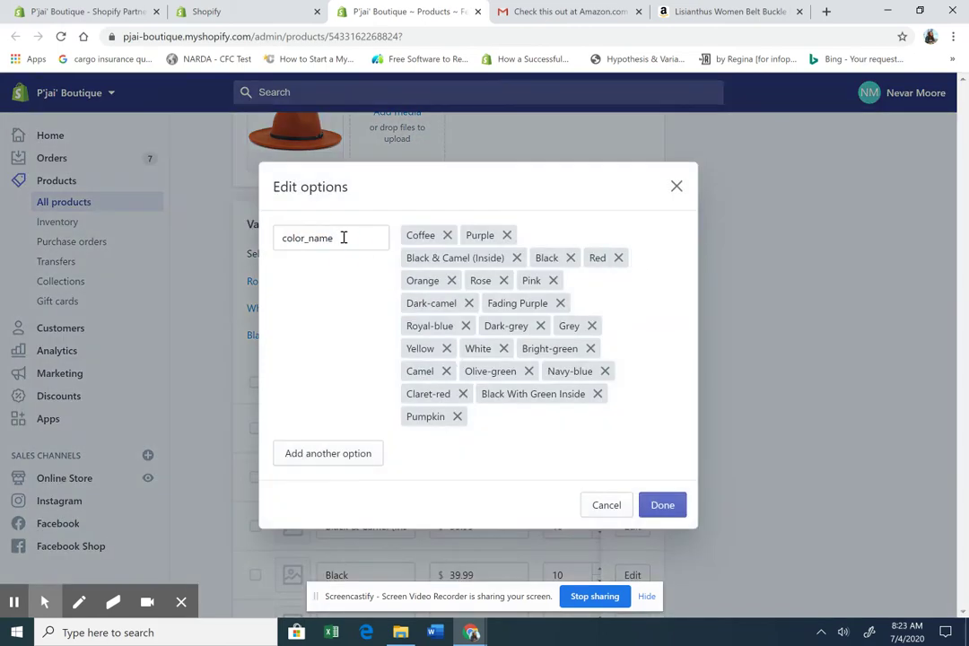
double_click(342, 237)
text(V)
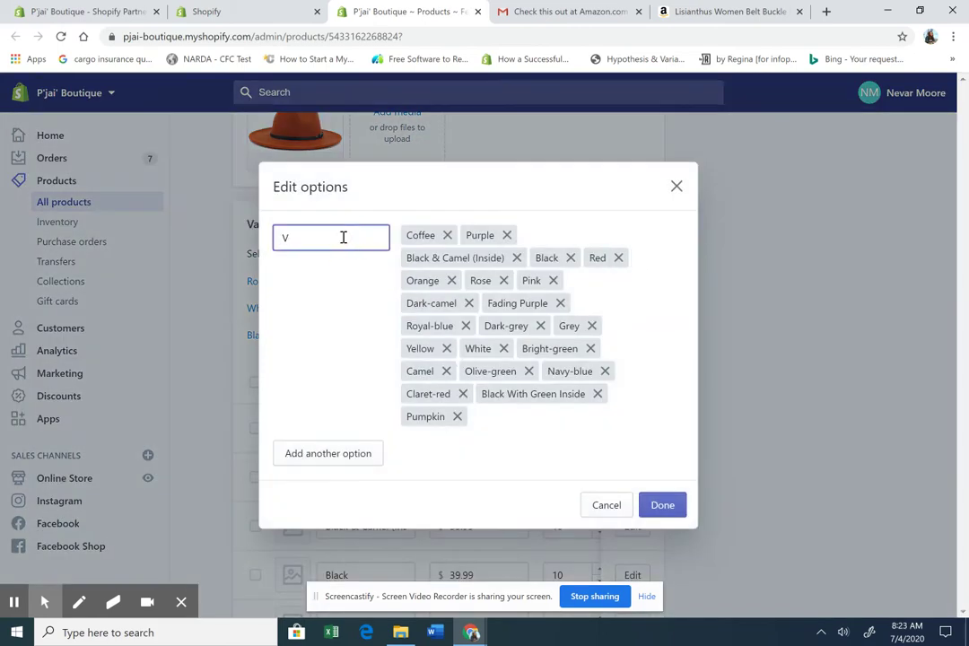
key(BackSpace)
text(Color)
click(665, 508)
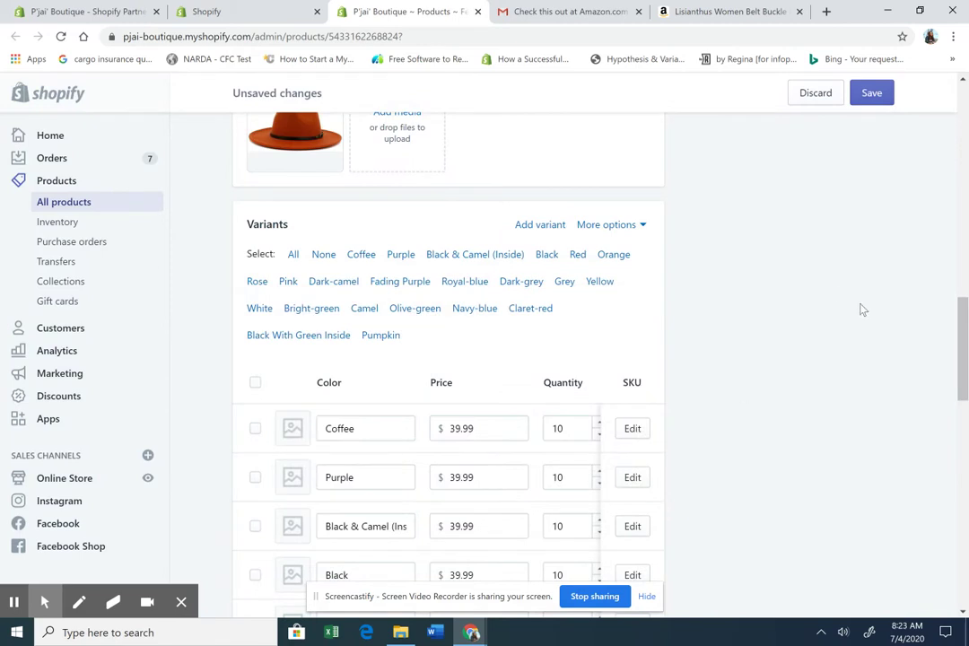
click(874, 96)
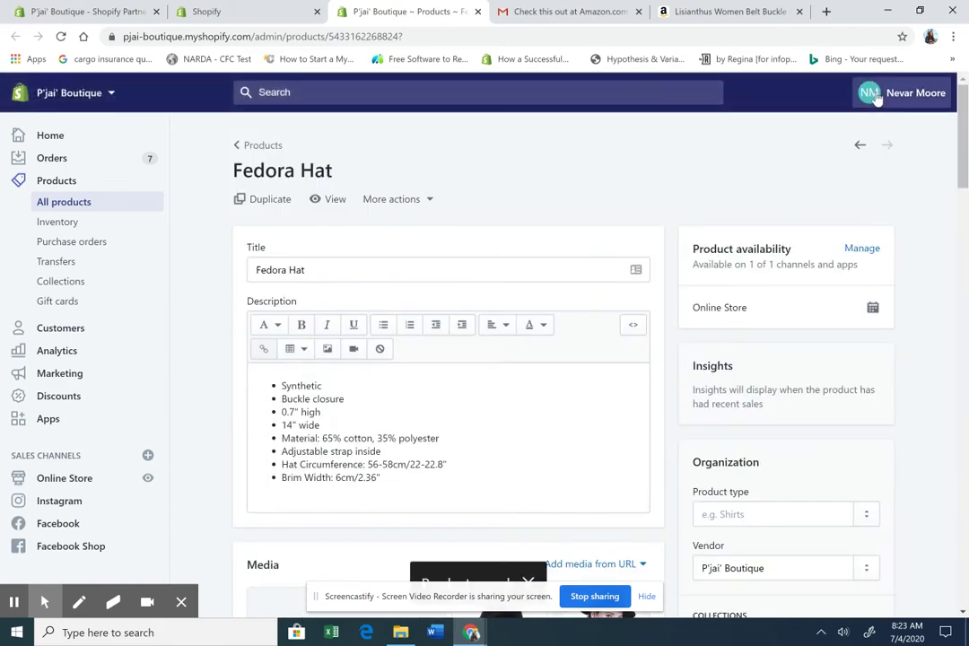
Check the hat's color options on the Amazon listing, and assign the dark brown hat image to the Coffee variant.
drag(962, 161, 965, 377)
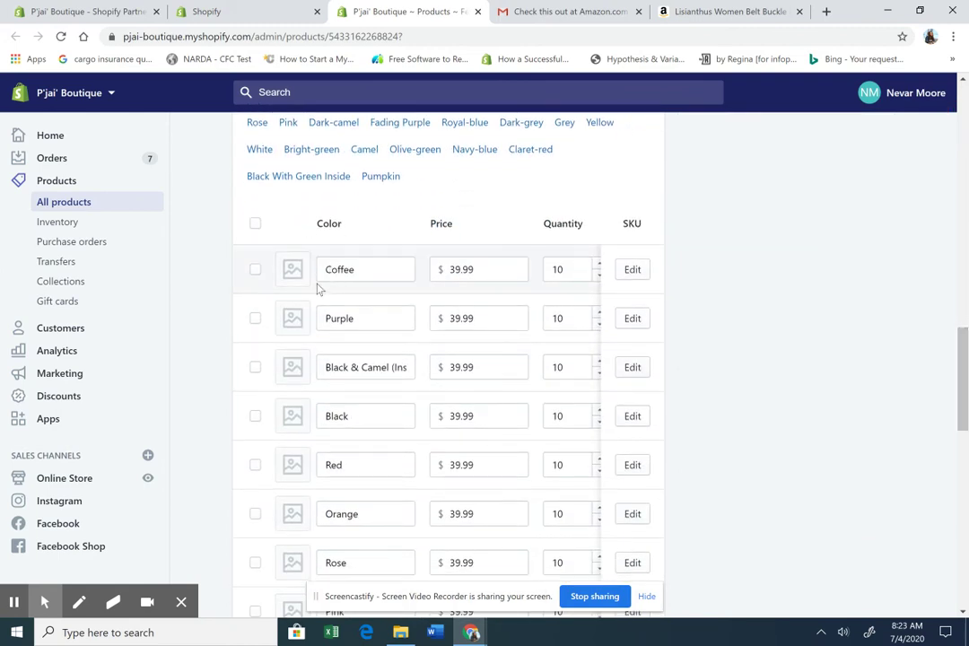
click(717, 12)
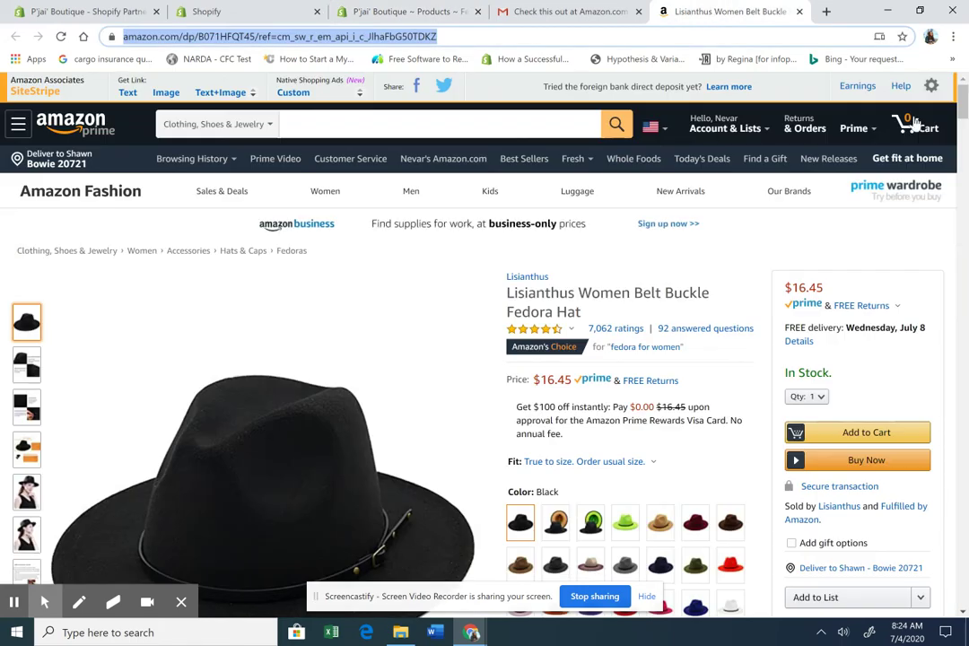
drag(962, 90, 960, 112)
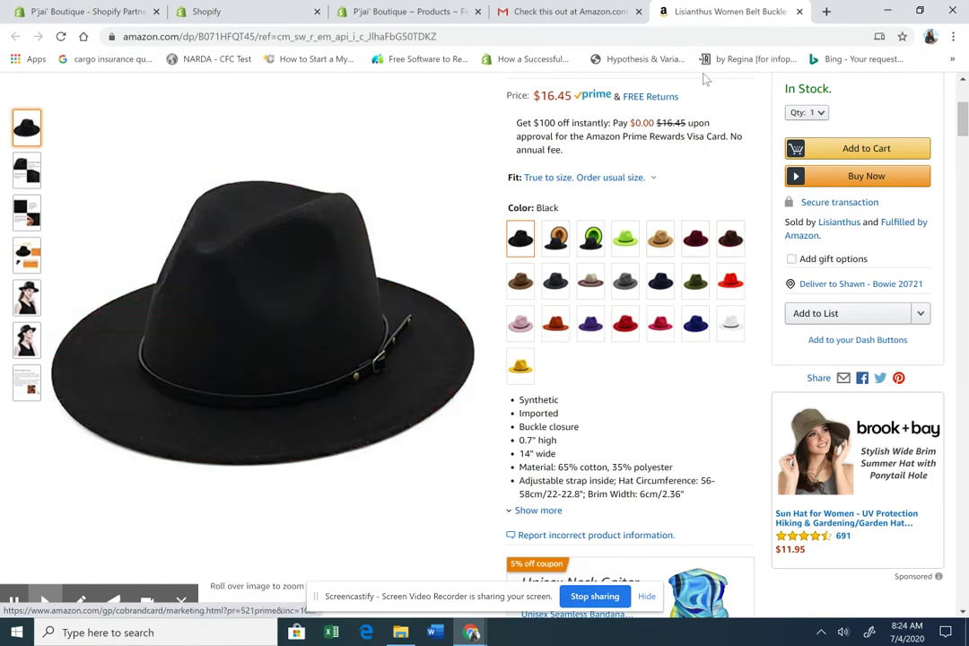
click(412, 14)
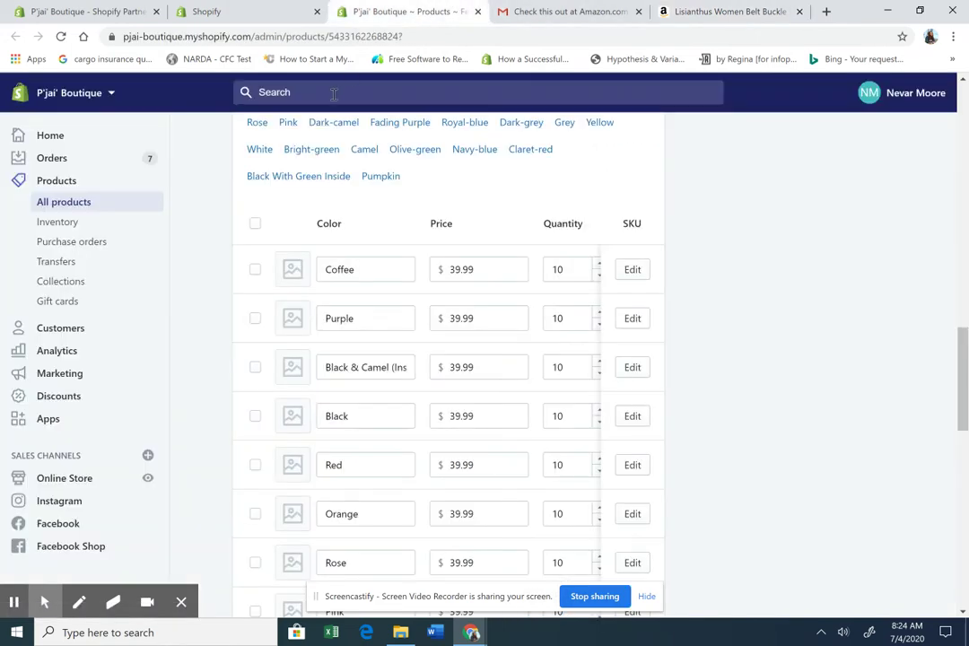
click(291, 276)
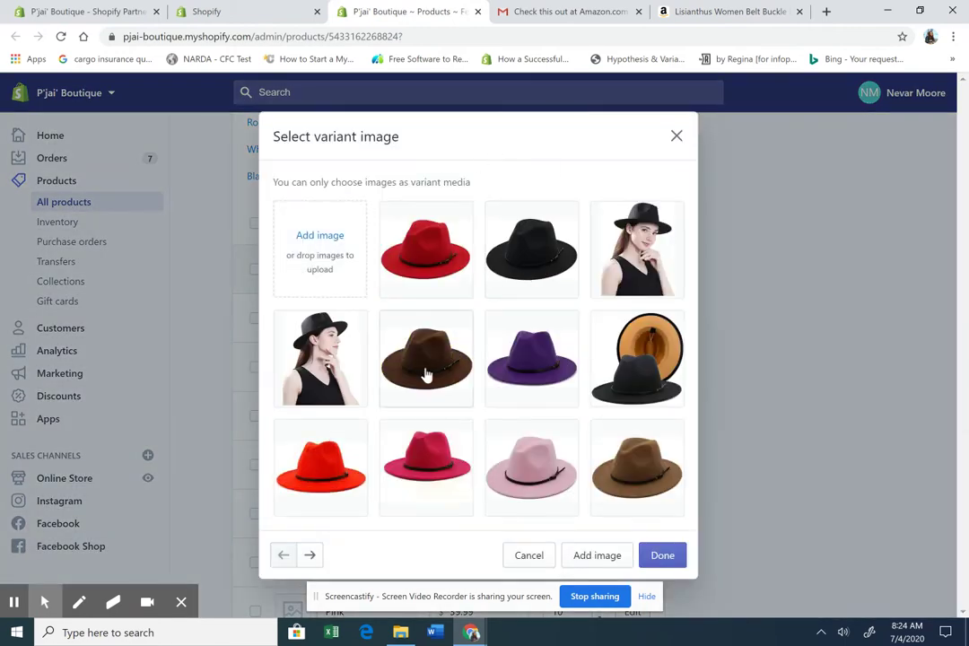
click(426, 374)
click(659, 560)
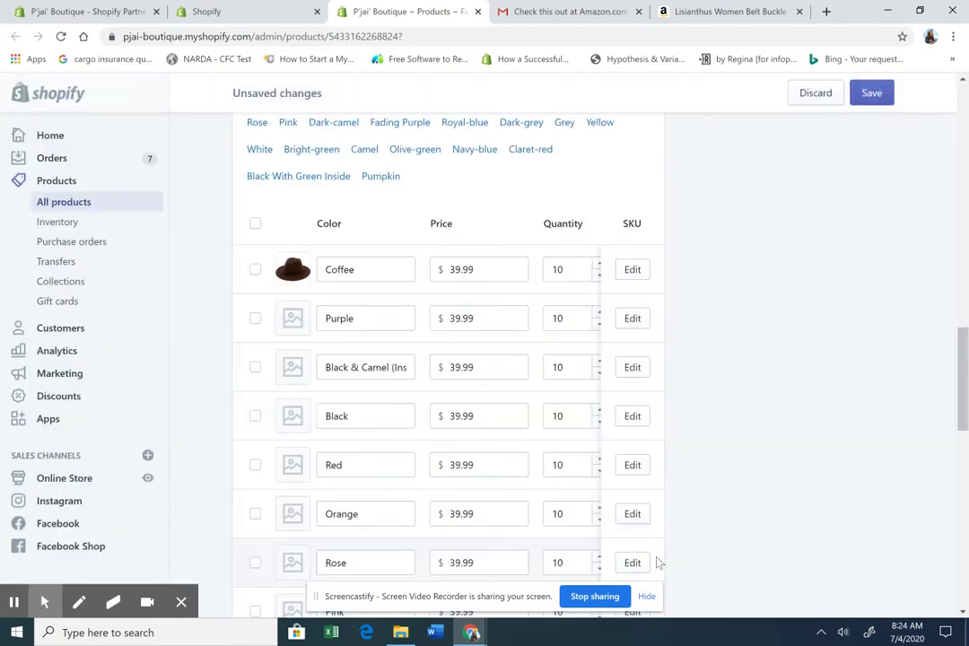
Assign the purple hat image to the Purple variant.
click(278, 327)
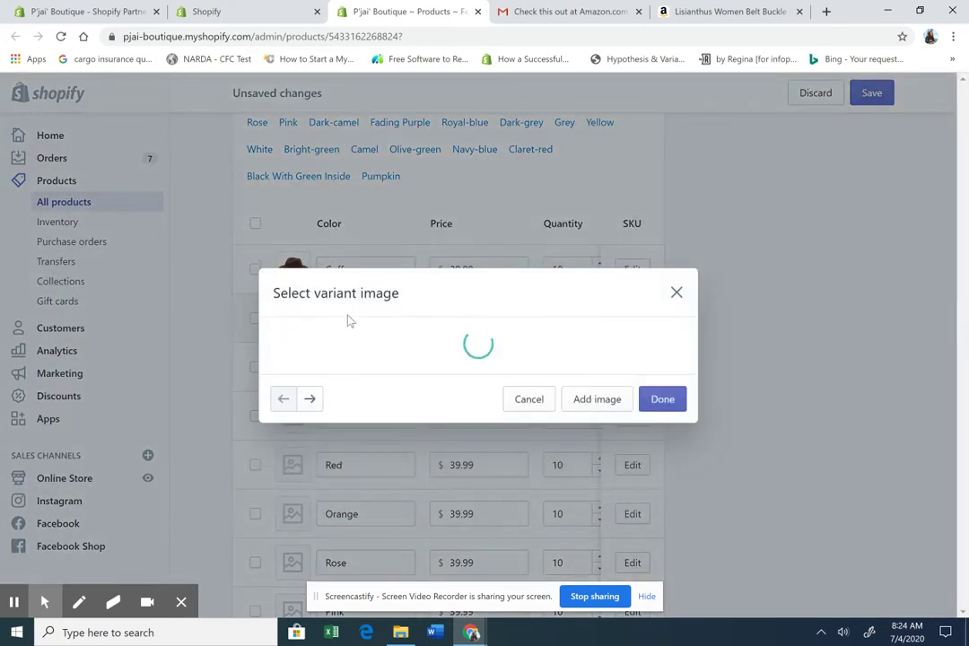
click(530, 370)
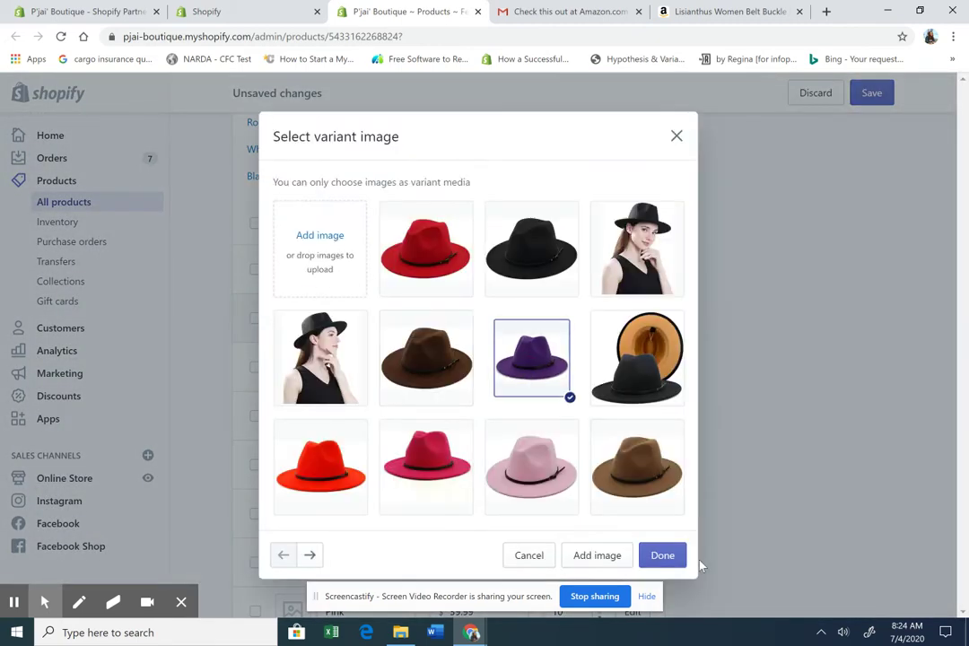
click(662, 556)
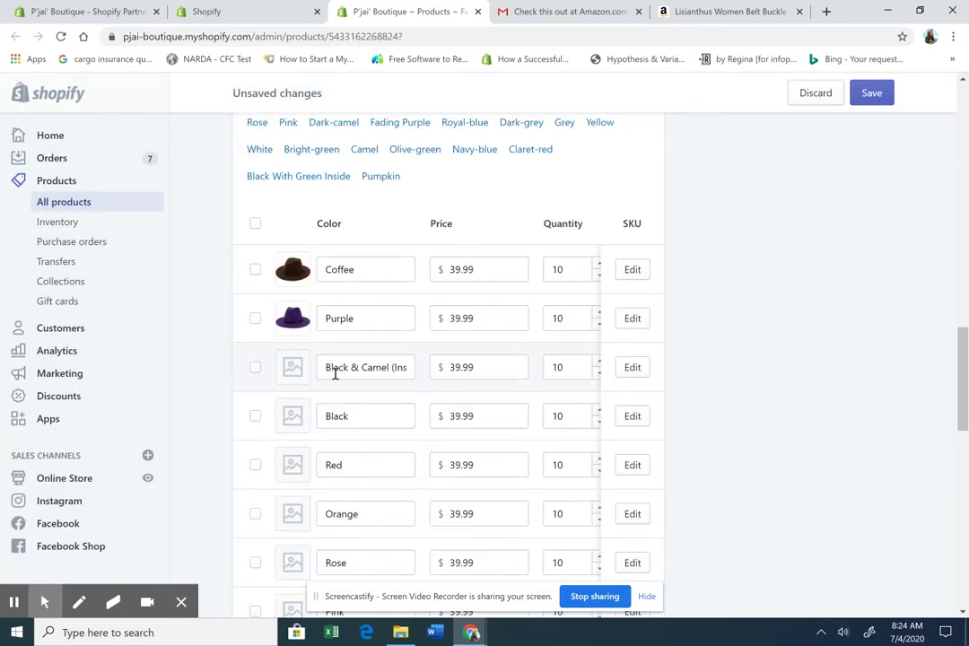
Check the Black & Camel (Inside) color on Amazon and assign the black hat image with the camel interior to that variant.
click(292, 369)
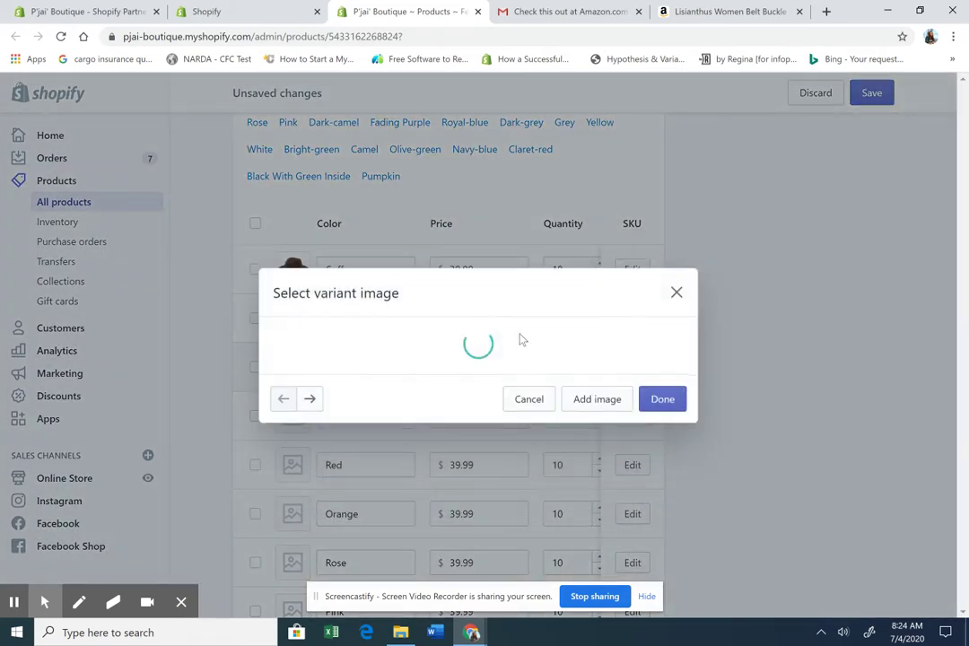
click(635, 473)
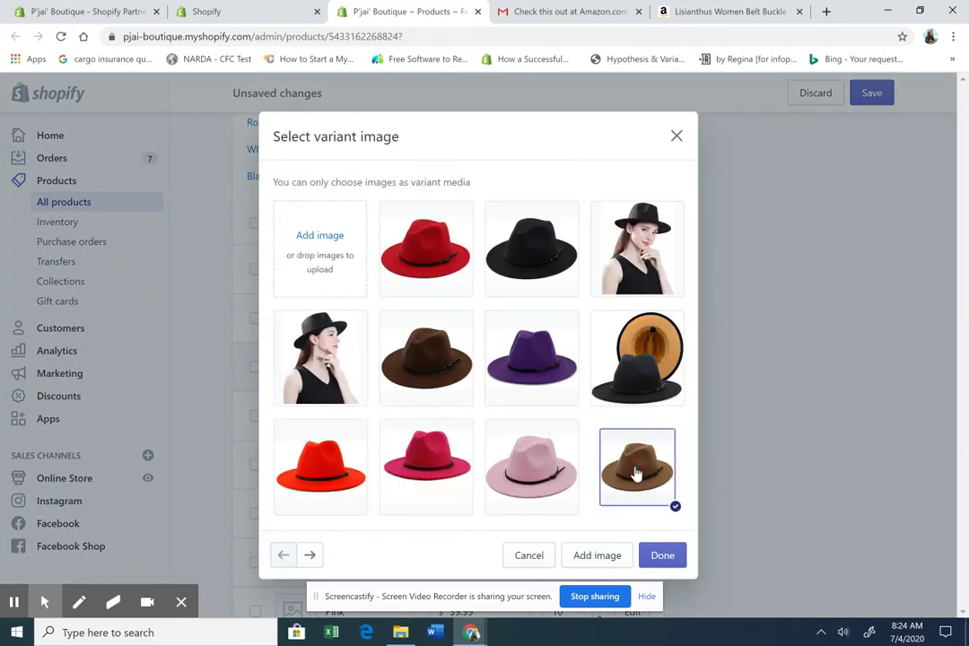
click(307, 555)
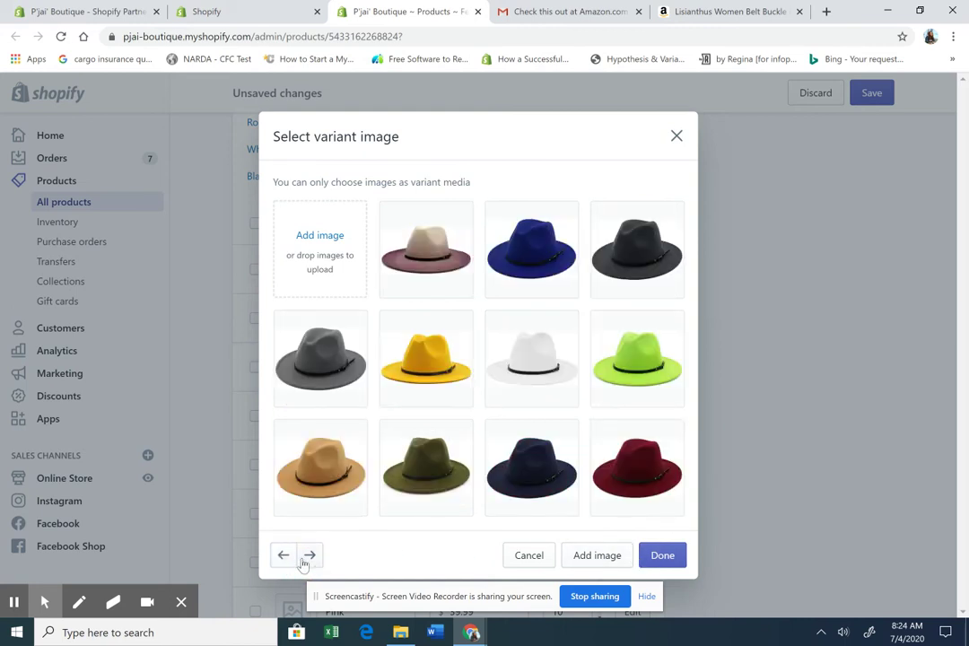
click(715, 12)
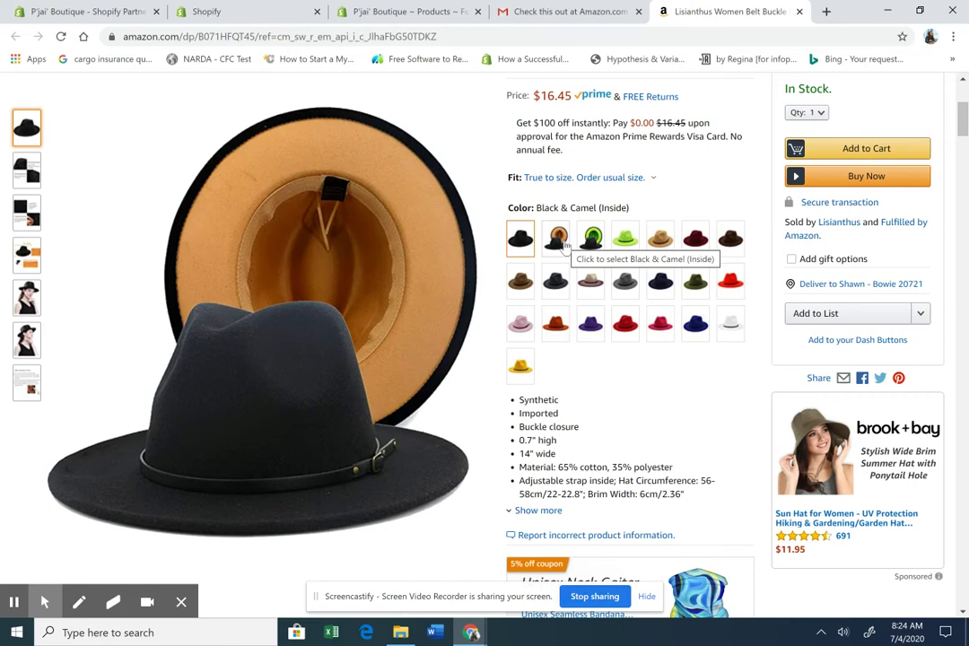
click(404, 14)
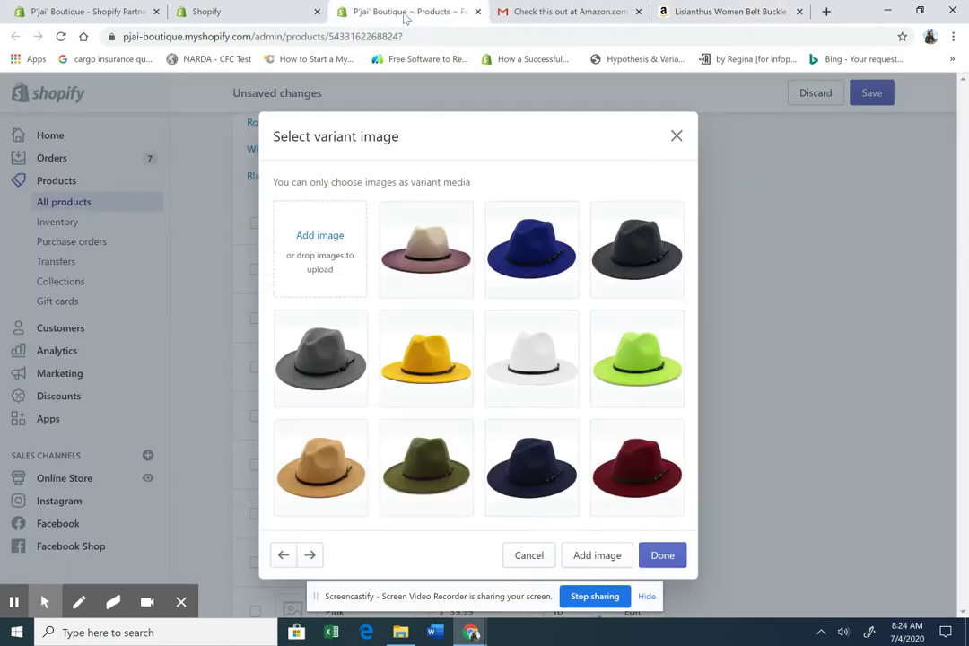
click(310, 557)
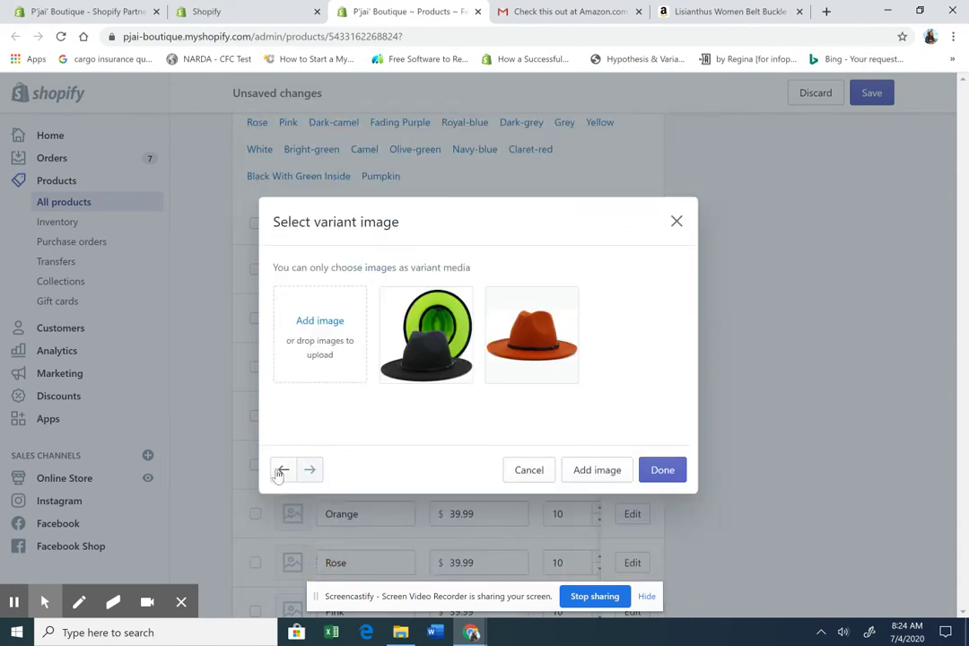
click(281, 470)
click(282, 555)
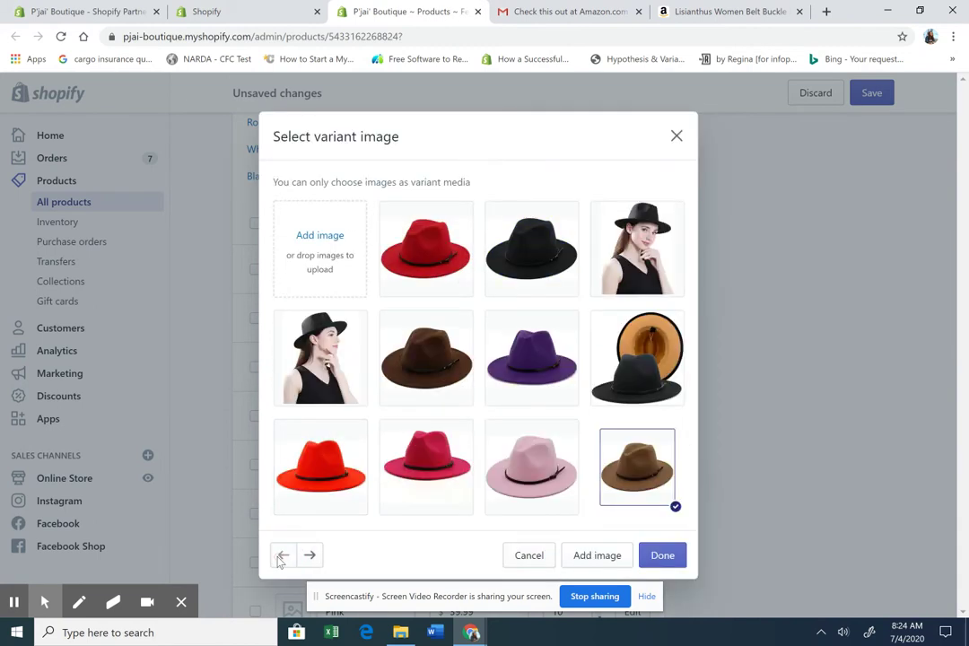
click(645, 347)
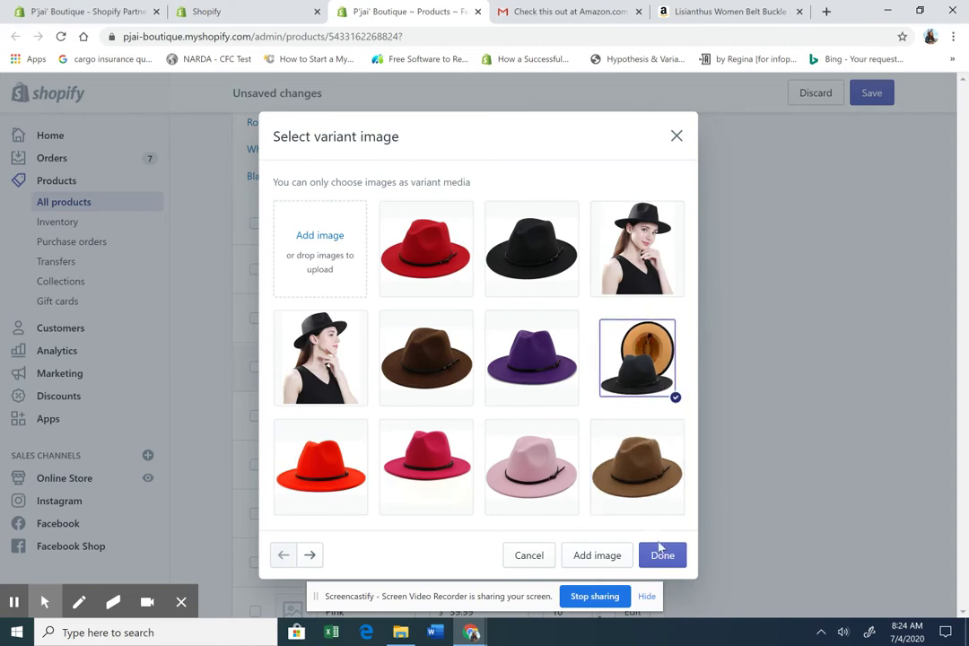
click(661, 552)
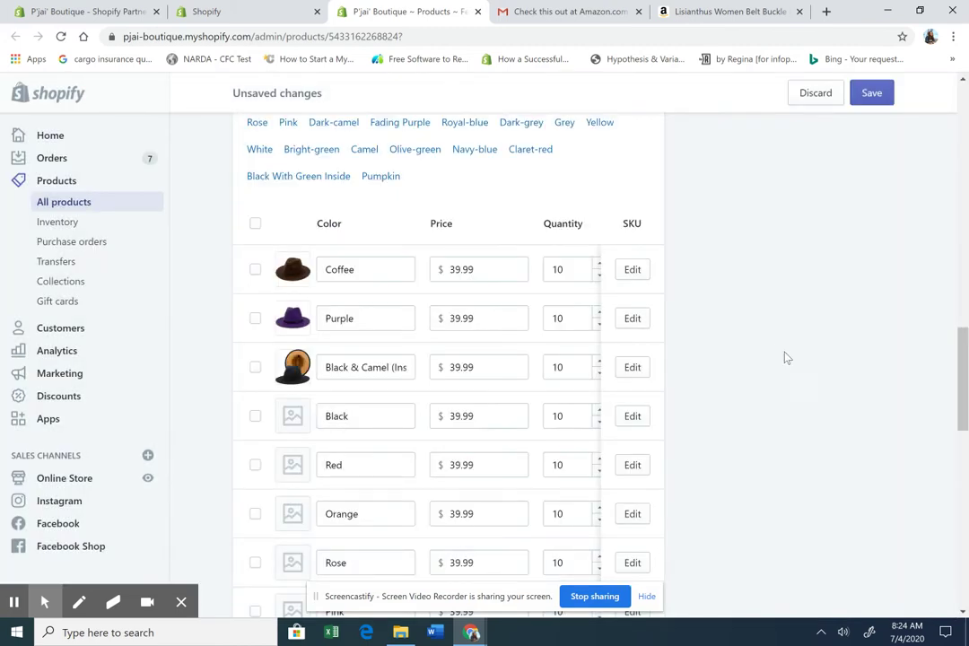
Assign the plain black hat image to the Black variant and the red hat image to the Red variant.
click(291, 421)
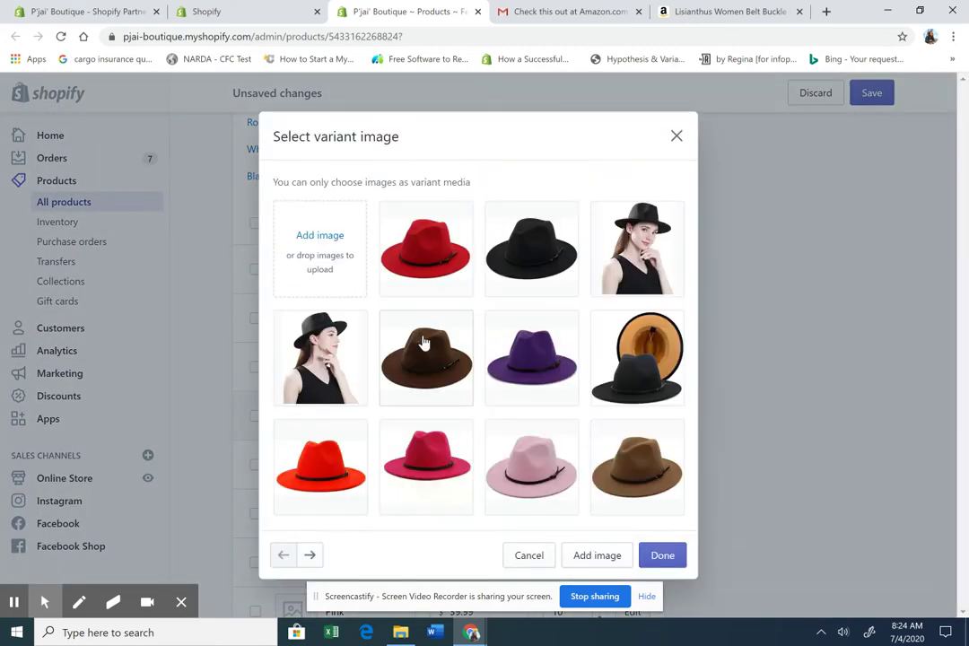
click(539, 240)
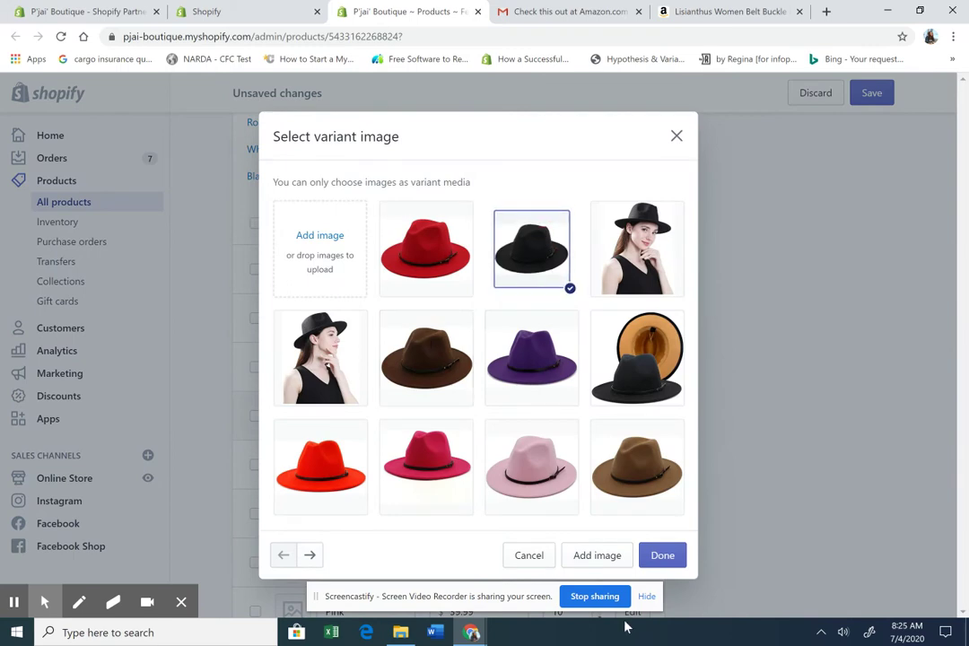
click(663, 555)
click(290, 464)
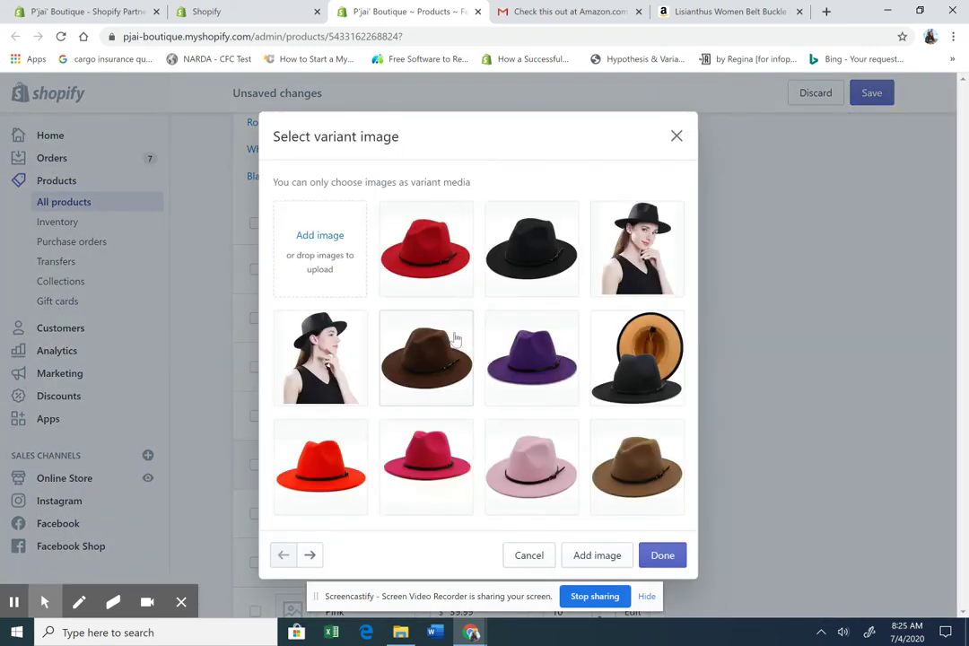
click(424, 262)
click(649, 558)
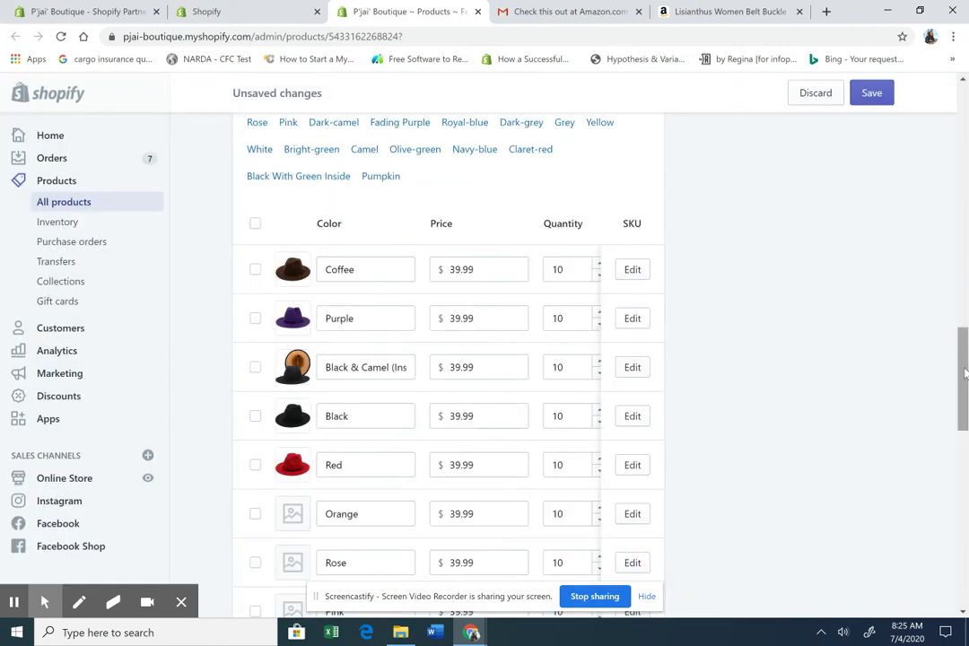
Assign the bright orange-red hat image to the Orange variant and the magenta hat image to the Rose variant.
drag(964, 373, 964, 417)
click(294, 292)
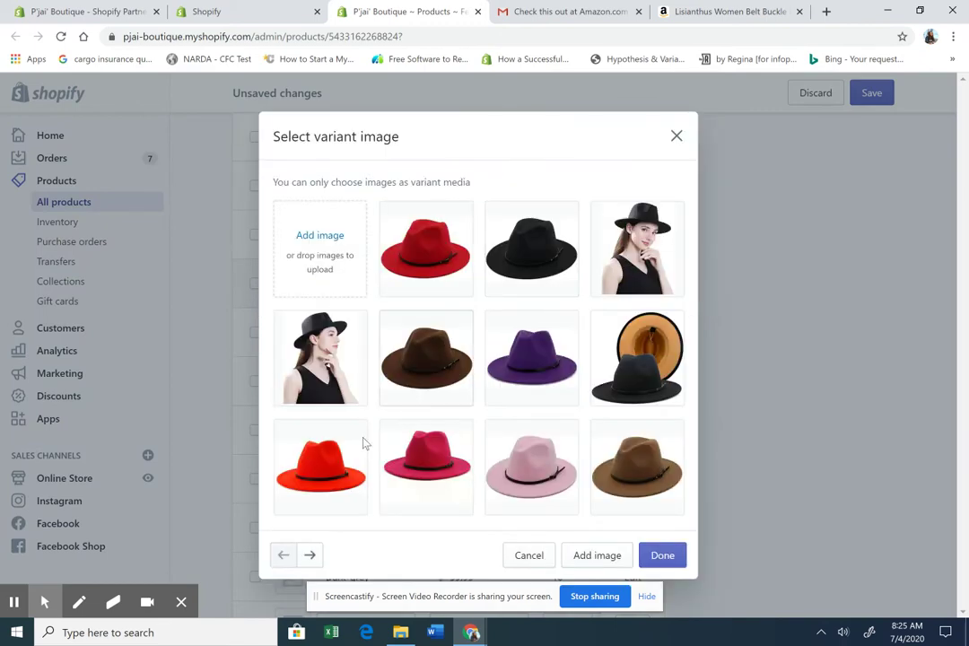
click(356, 453)
click(662, 555)
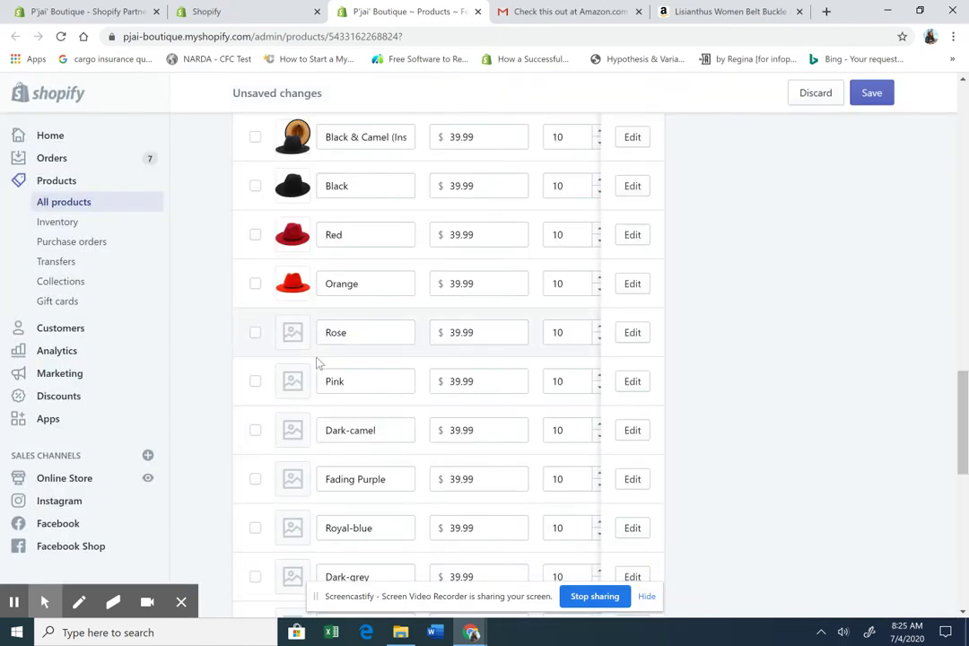
click(294, 332)
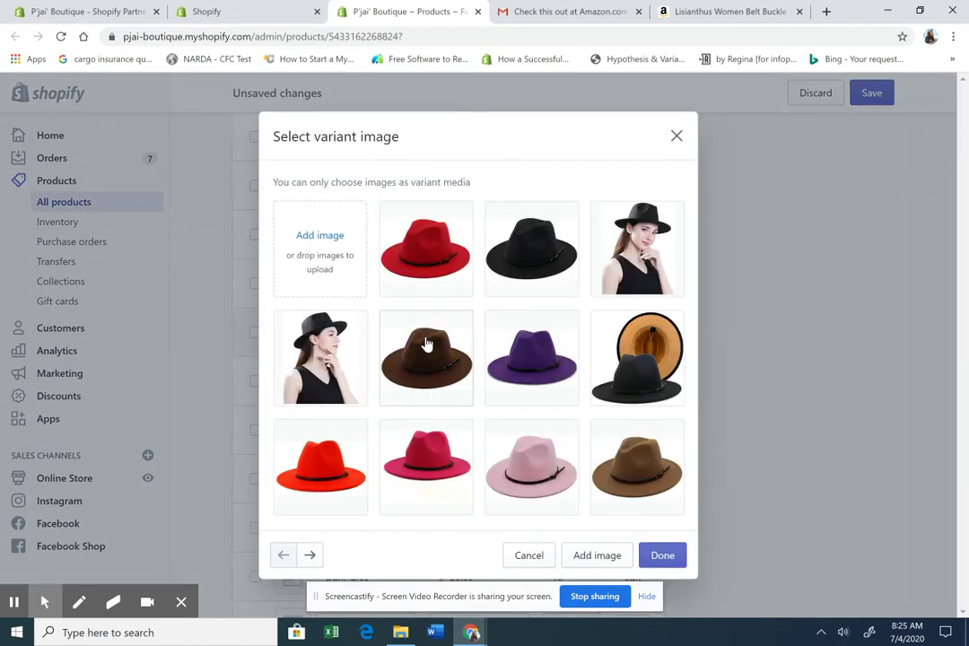
click(426, 462)
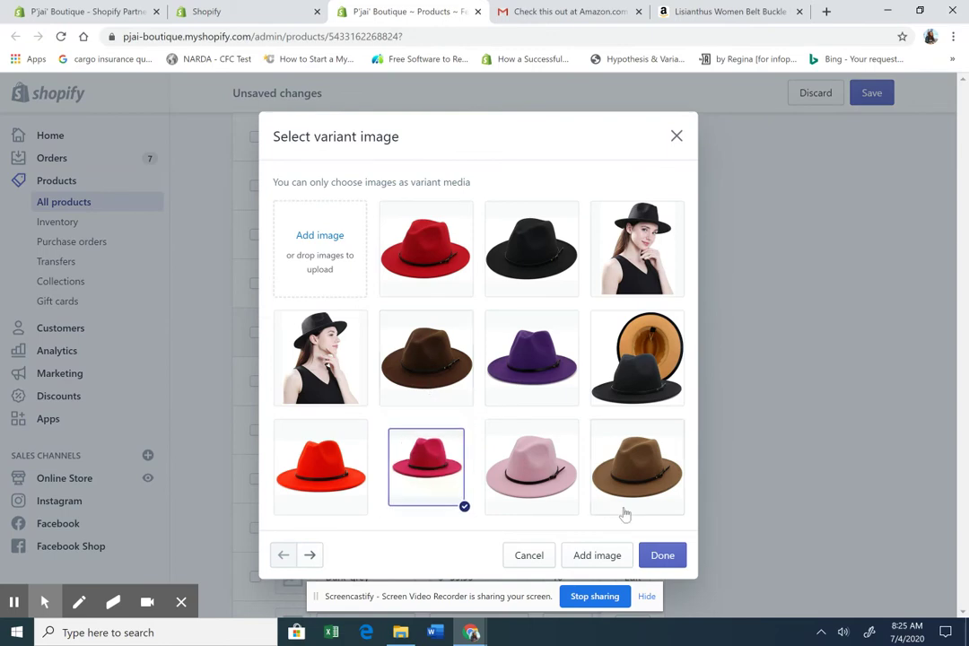
click(664, 558)
Assign the light pink hat image to the Pink variant and the medium brown hat image to the Dark-camel variant.
drag(955, 459, 957, 406)
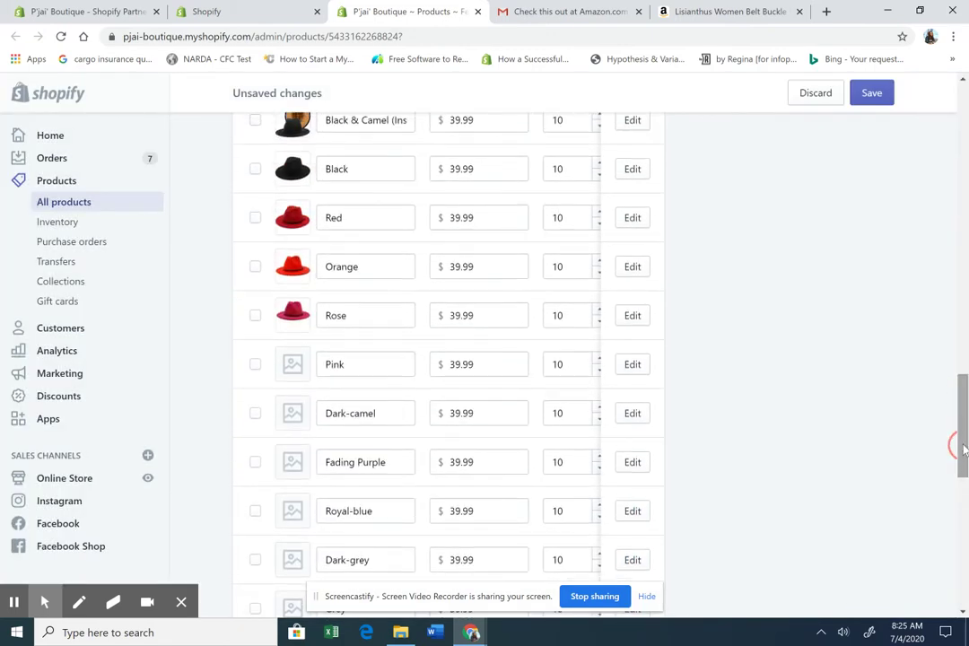
click(297, 367)
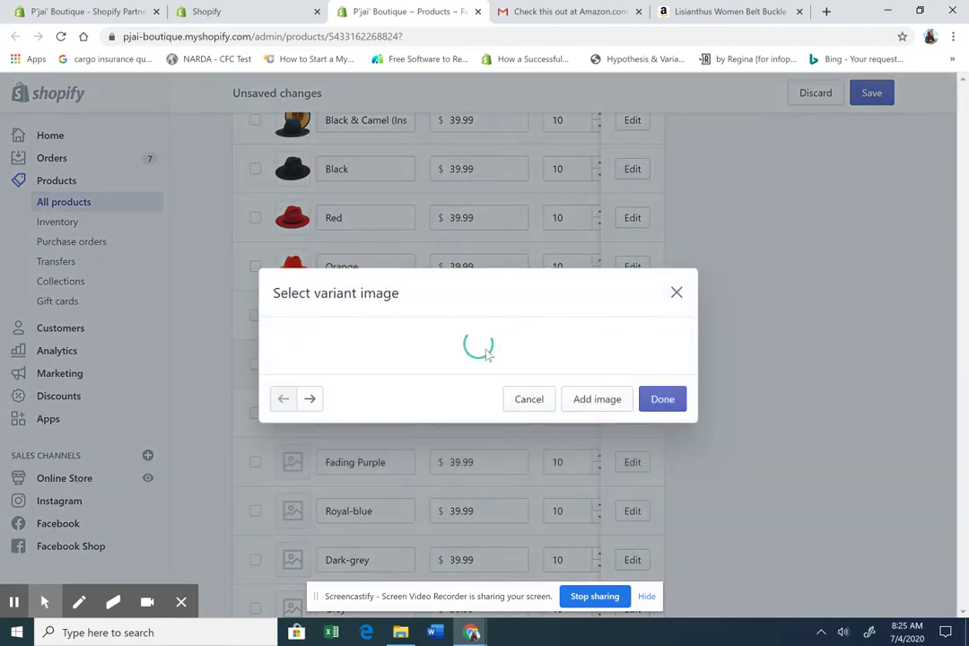
click(525, 477)
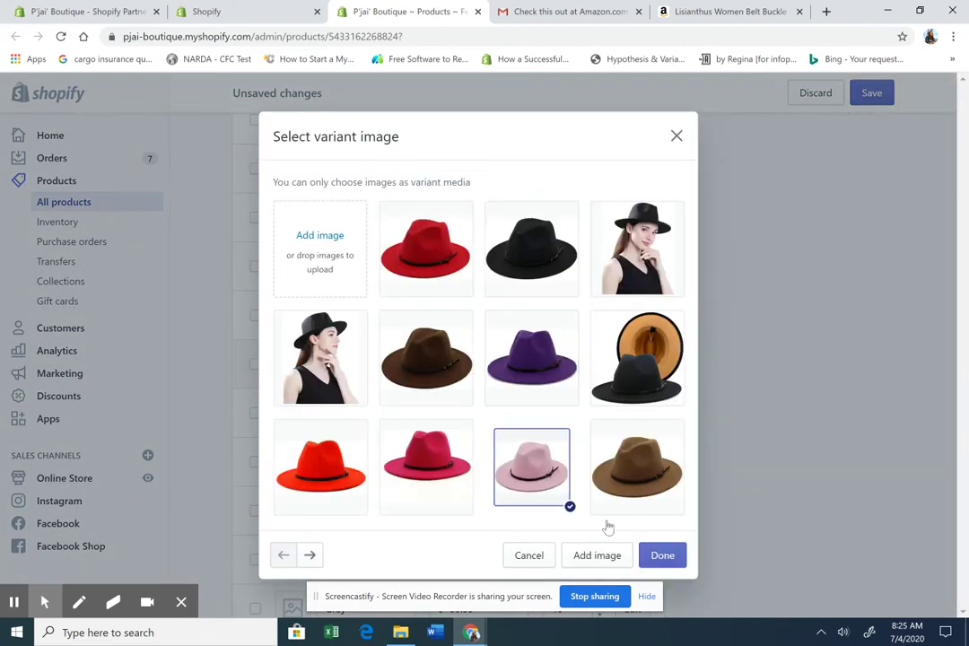
click(662, 555)
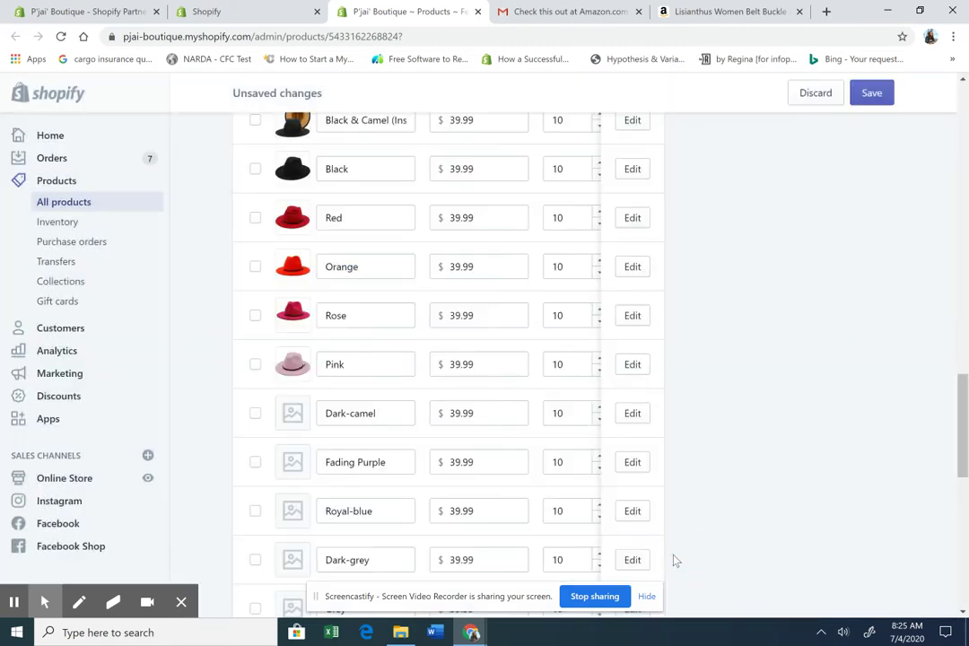
click(292, 414)
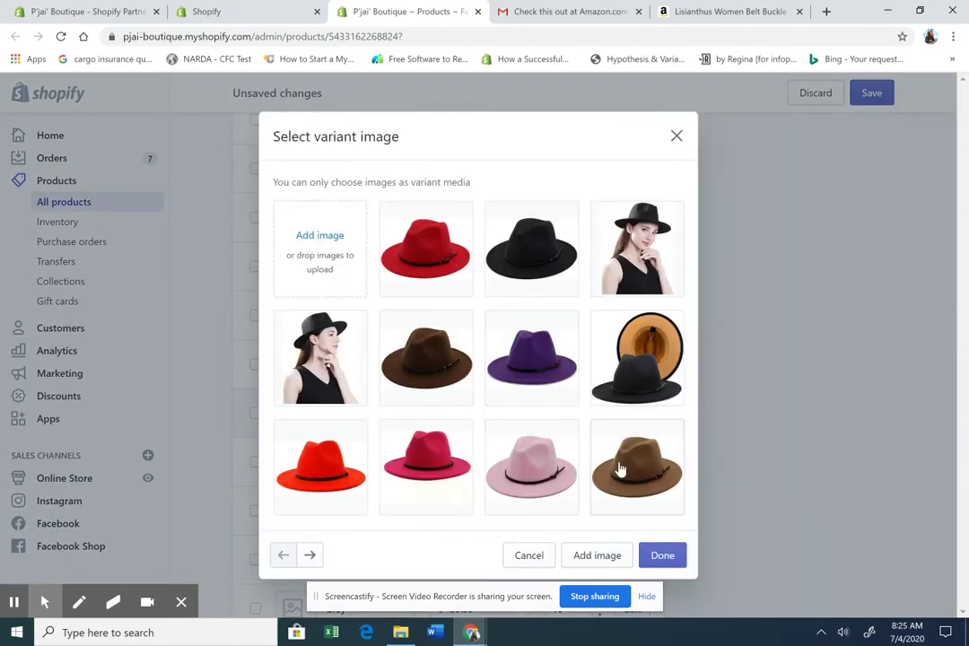
click(619, 470)
click(663, 555)
Assign the two-tone beige and purple hat image to the Fading Purple variant and the blue hat image to Royal-blue.
click(292, 462)
click(310, 556)
click(385, 215)
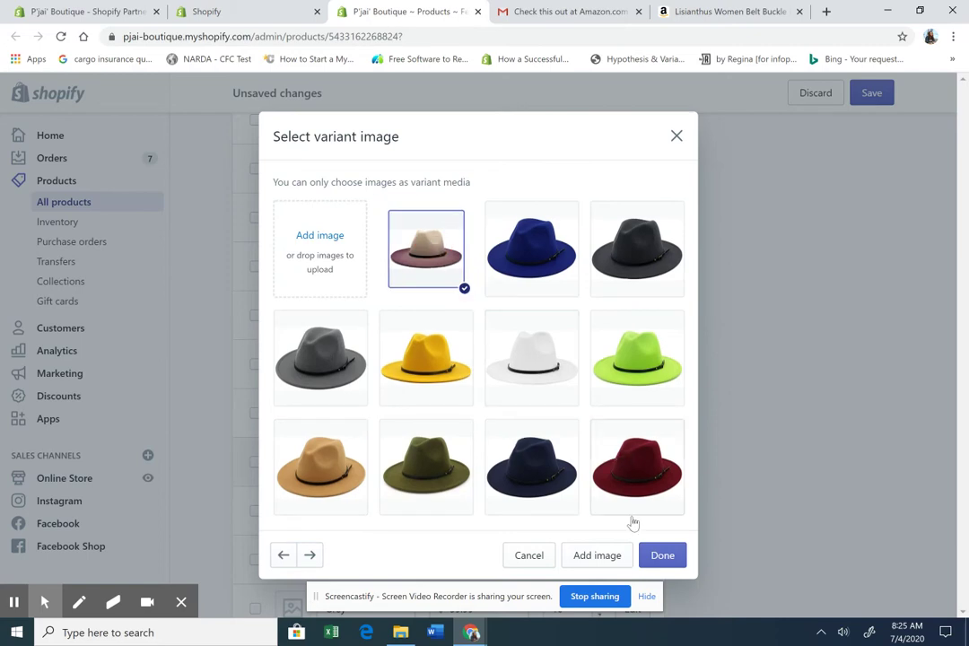
click(660, 555)
click(302, 516)
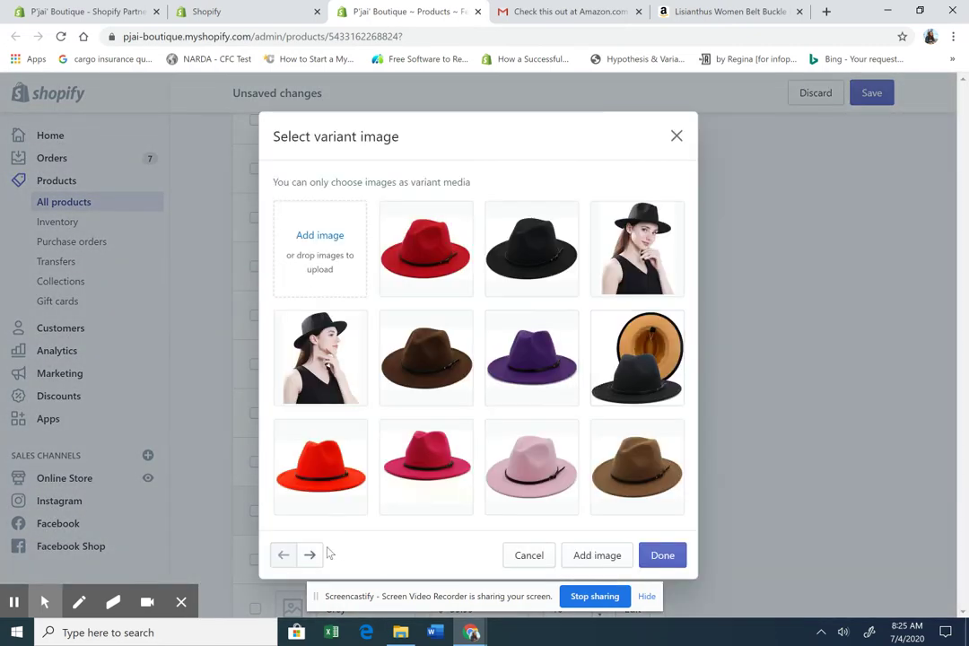
click(311, 554)
click(531, 249)
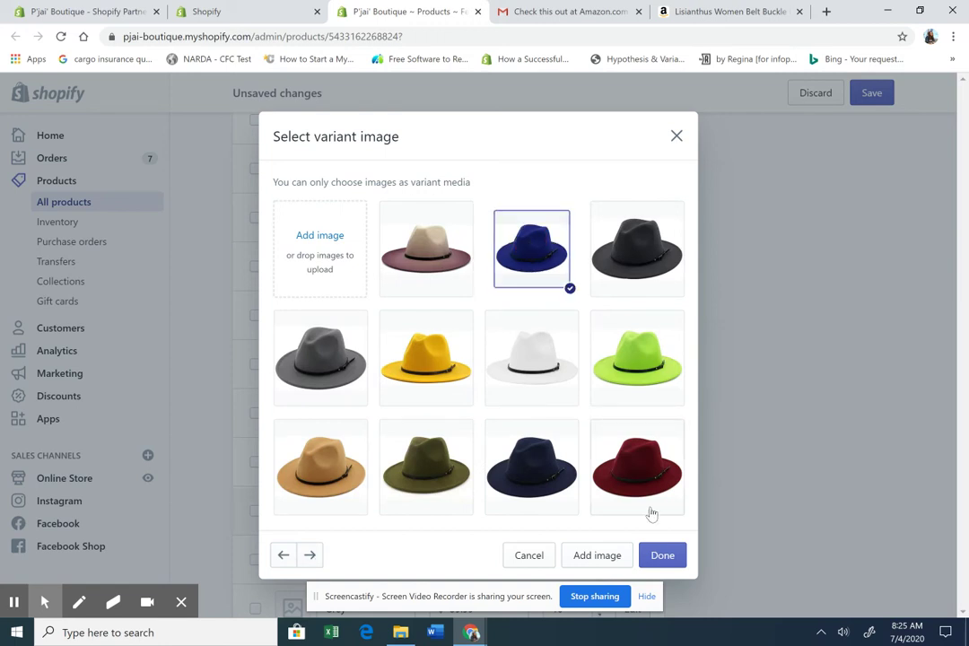
click(661, 555)
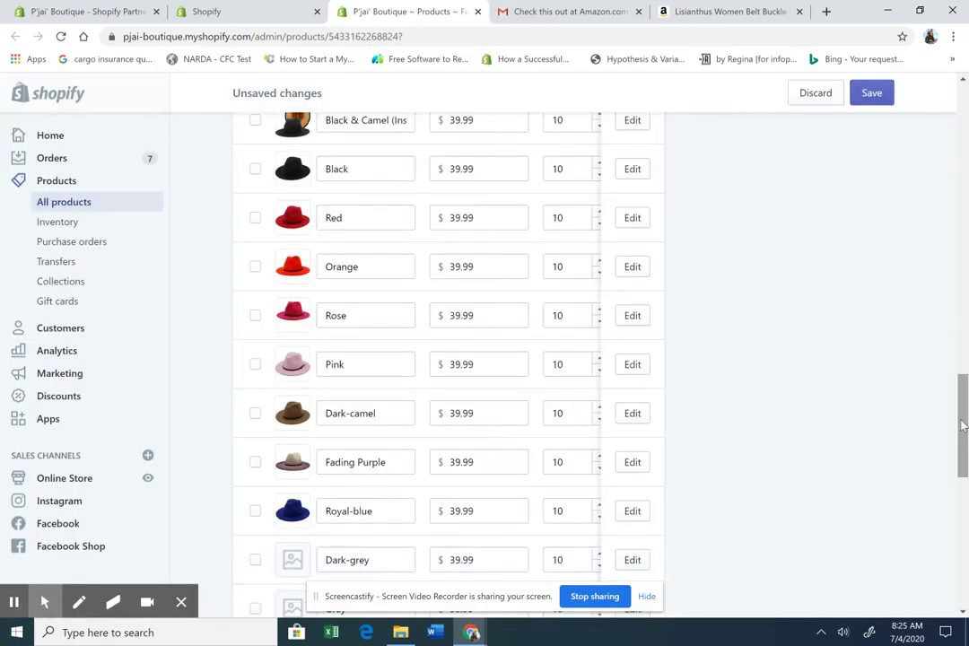
Assign the medium grey hat image to the Dark-grey variant.
drag(956, 422, 961, 487)
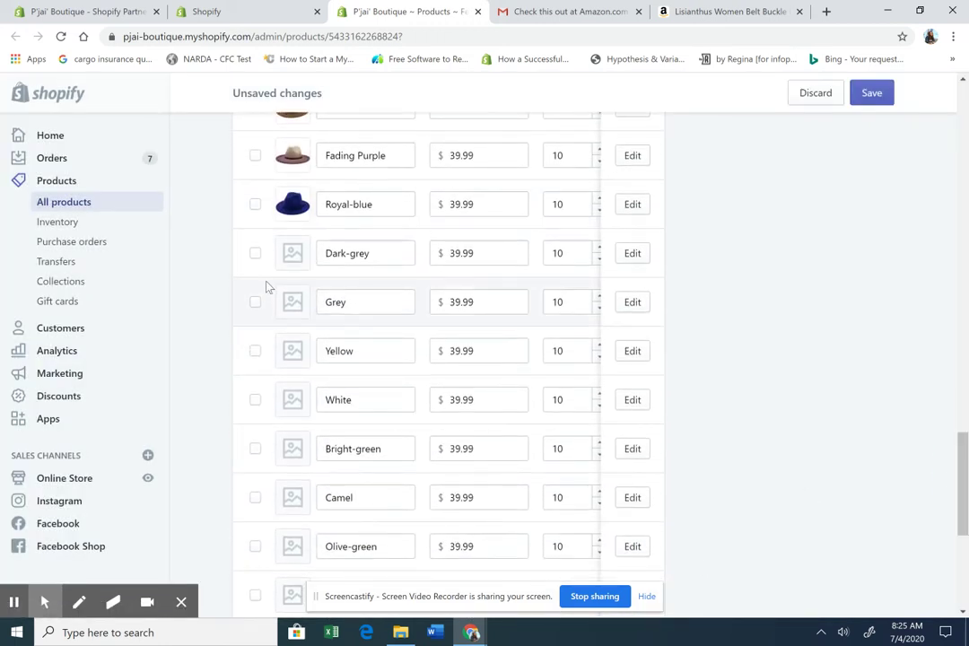
click(293, 258)
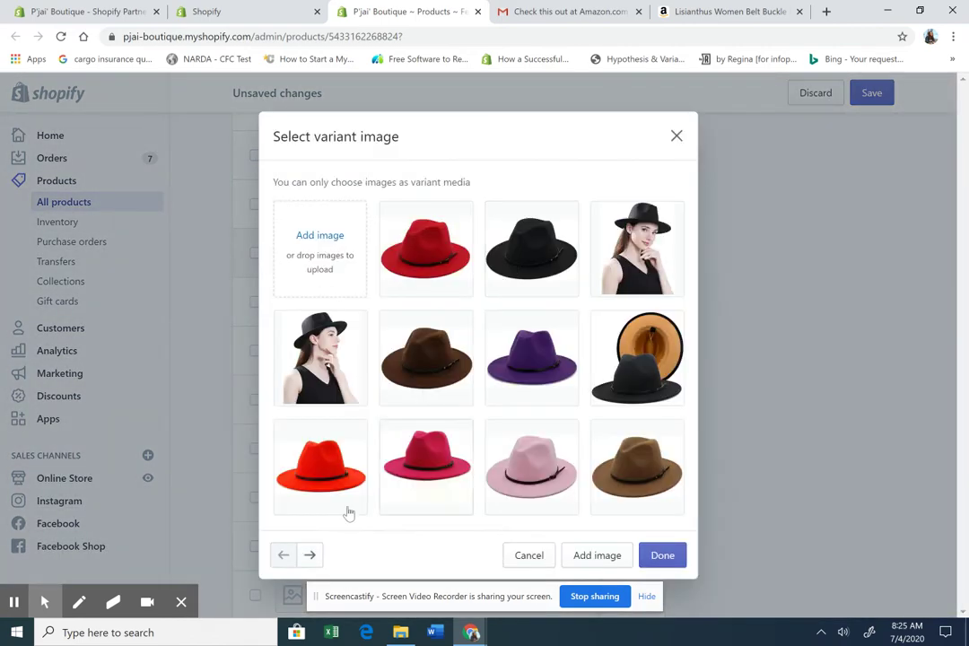
click(311, 554)
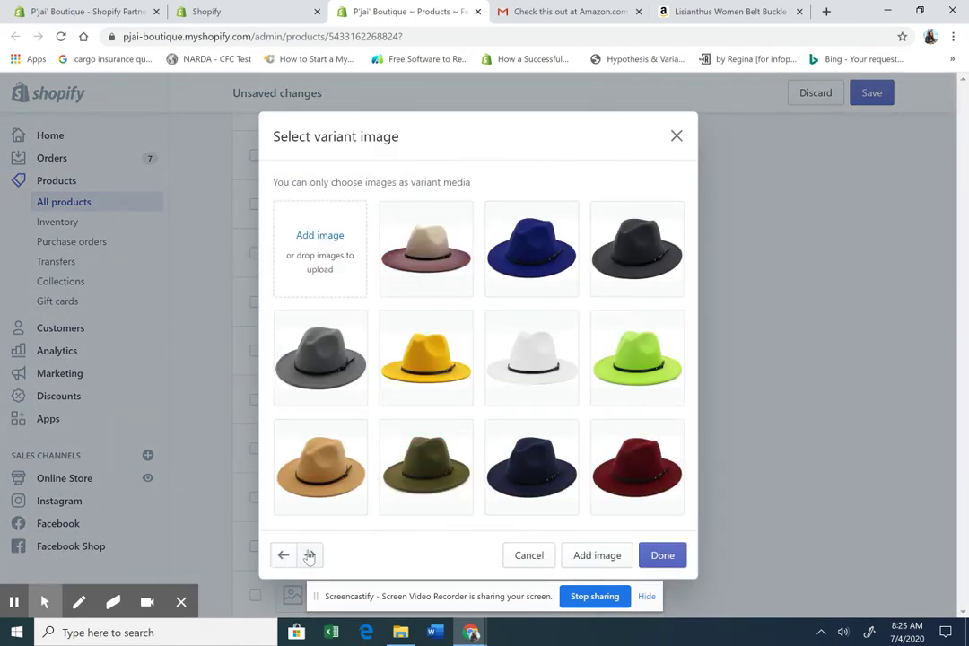
click(323, 363)
click(662, 555)
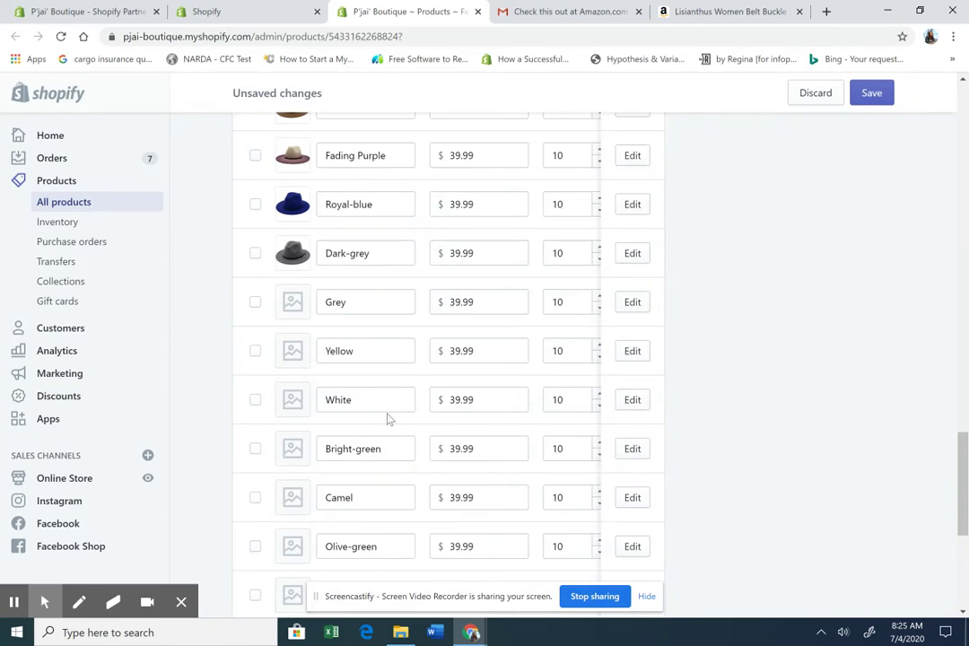
click(294, 304)
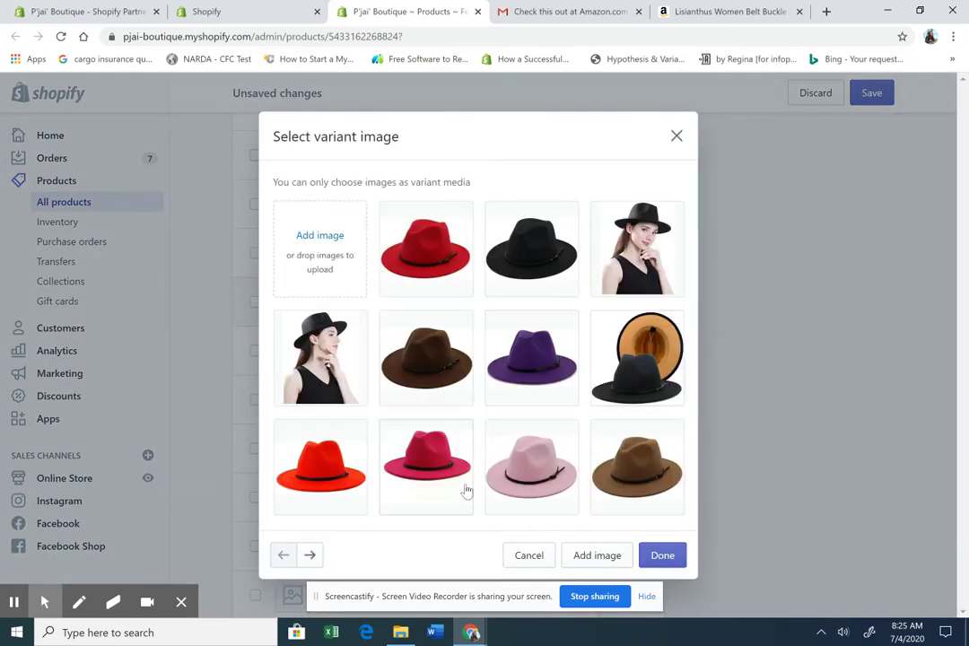
click(310, 555)
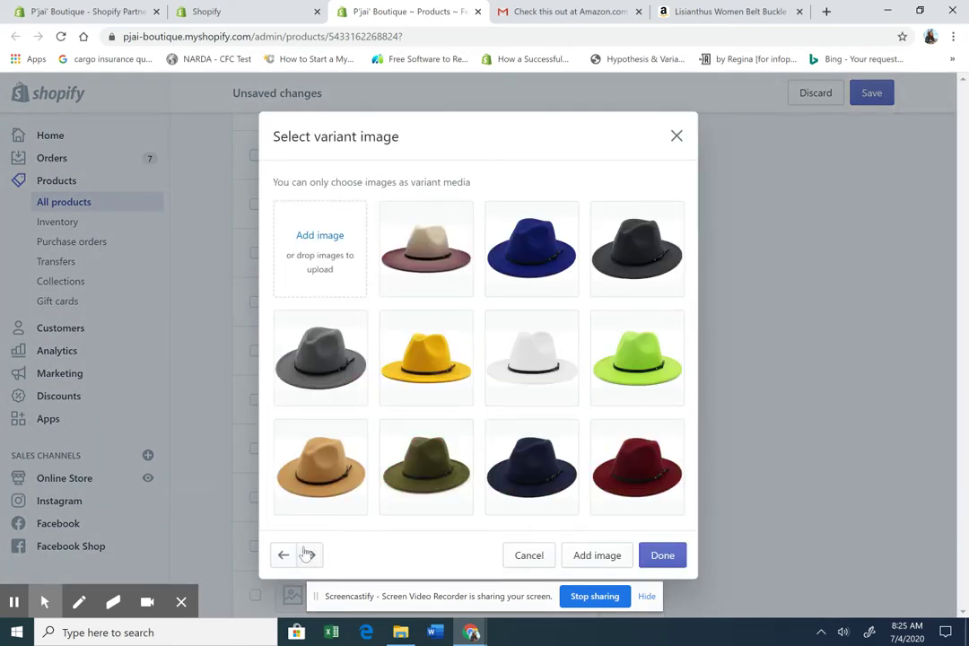
click(676, 136)
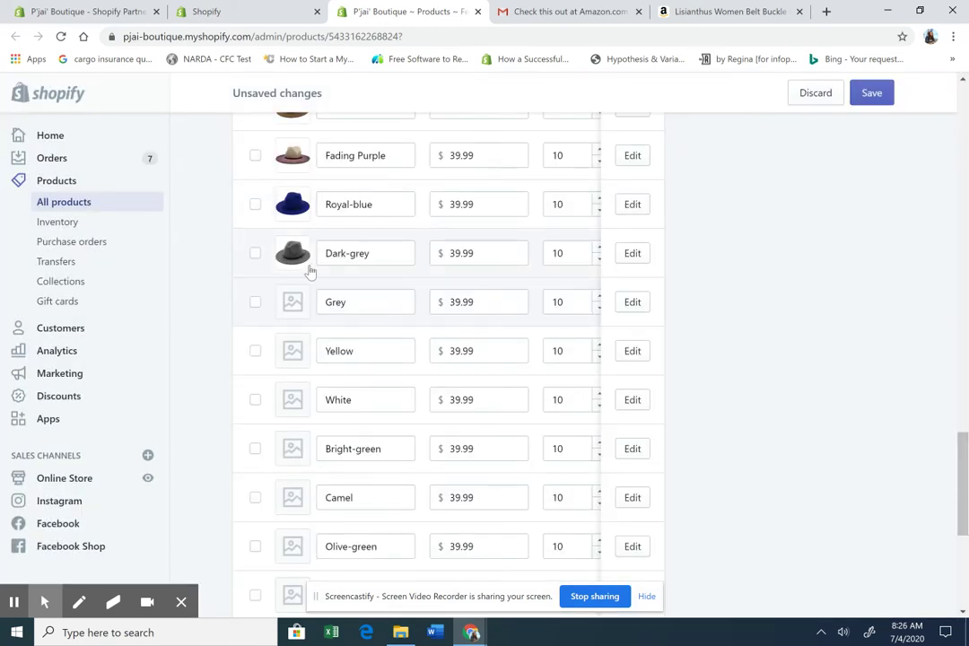
Replace the Dark-grey variant's image with the darker charcoal hat image.
click(297, 255)
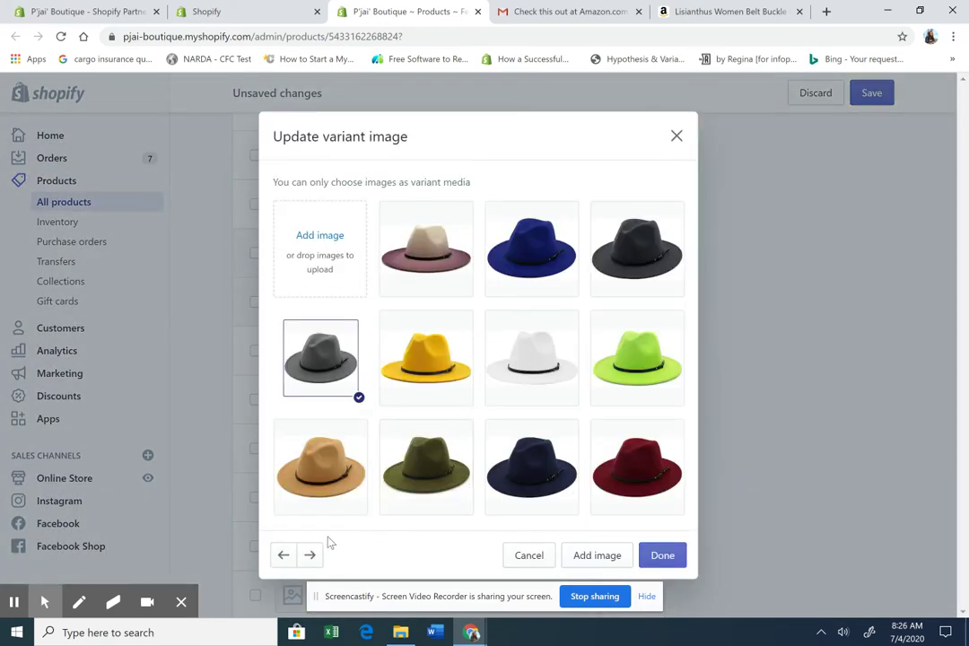
click(310, 556)
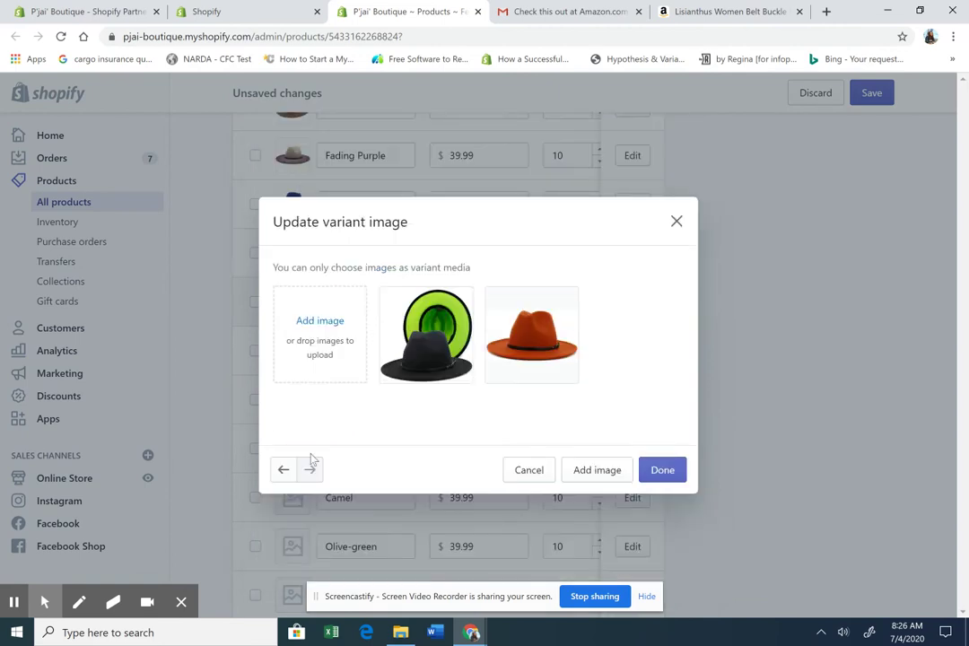
click(282, 468)
click(667, 244)
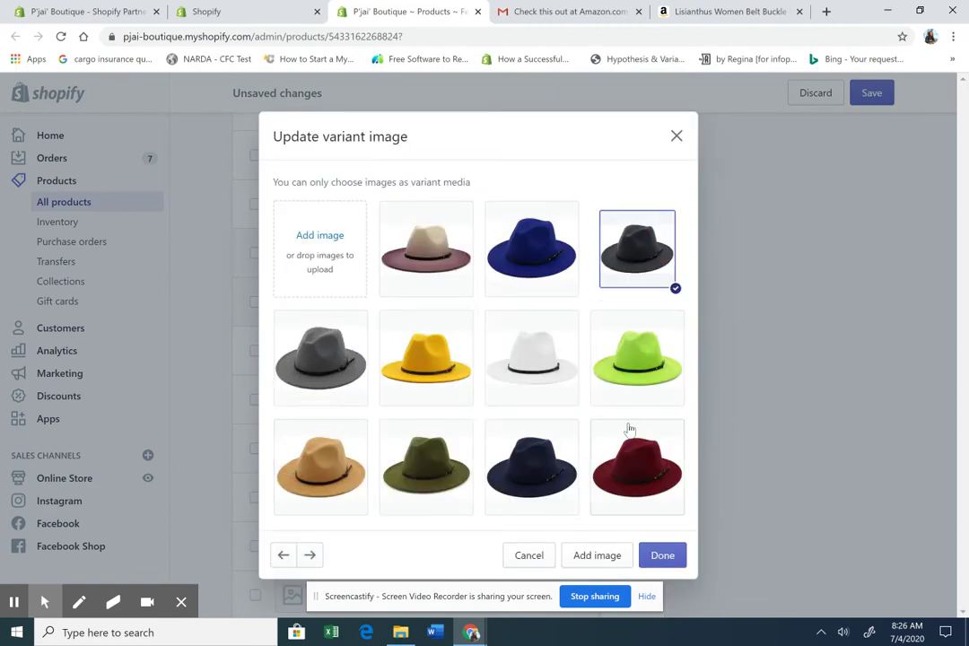
click(661, 555)
Assign the medium grey hat image to the Grey variant and the yellow hat image to the Yellow variant.
click(294, 302)
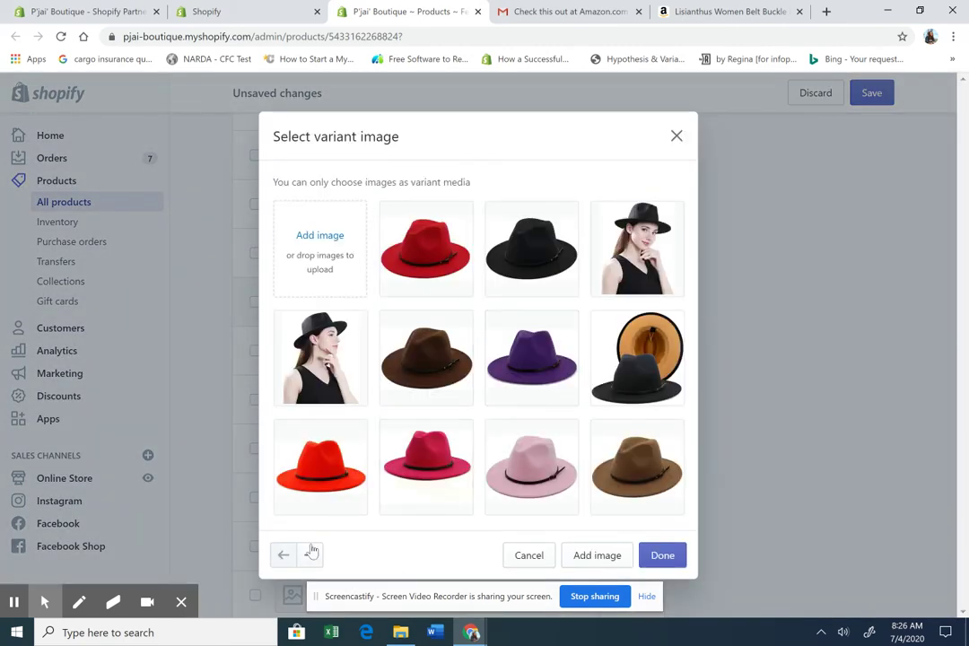
click(311, 553)
click(315, 374)
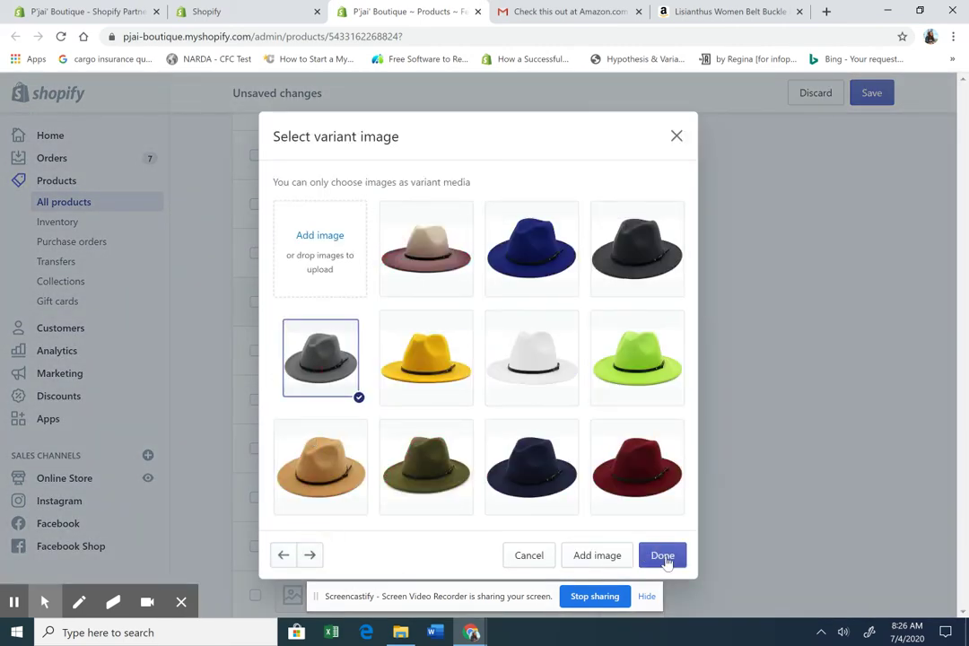
click(664, 558)
click(293, 351)
click(311, 554)
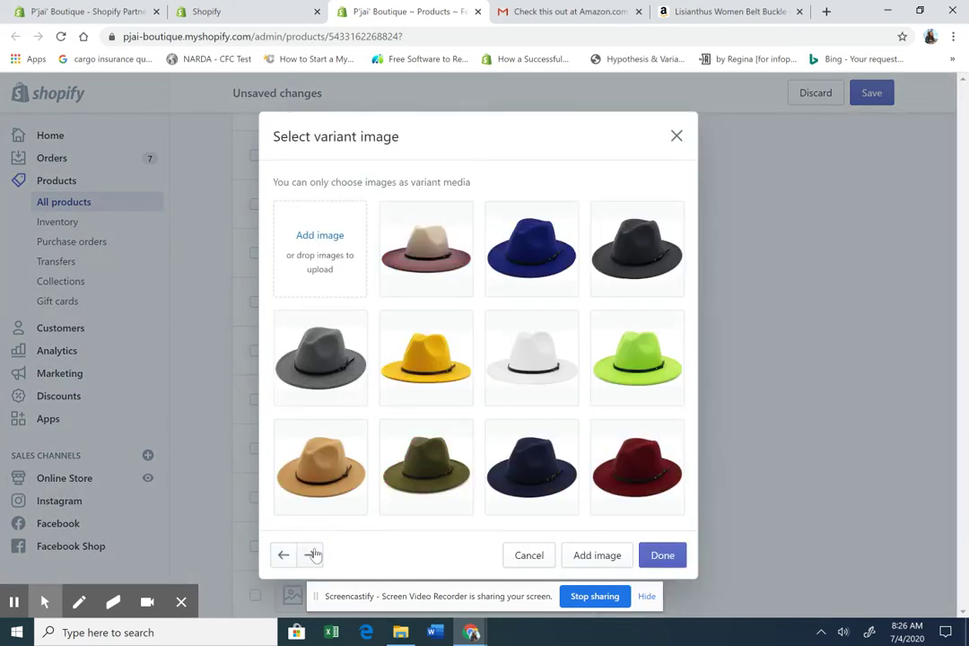
click(439, 360)
click(662, 555)
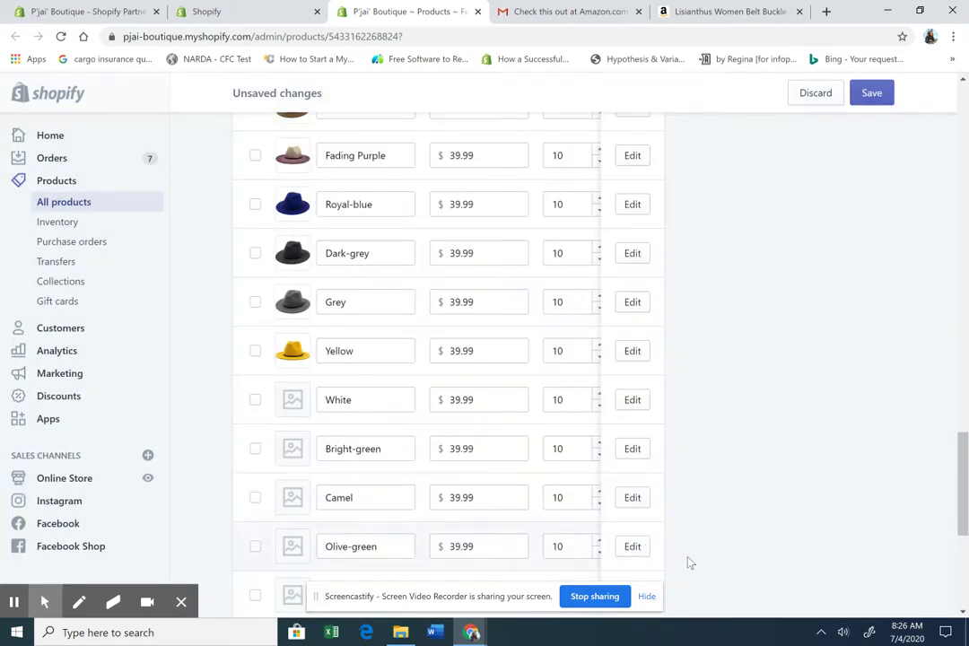
Assign the white hat image to the White variant and the lime green hat image to the Bright-green variant.
click(289, 402)
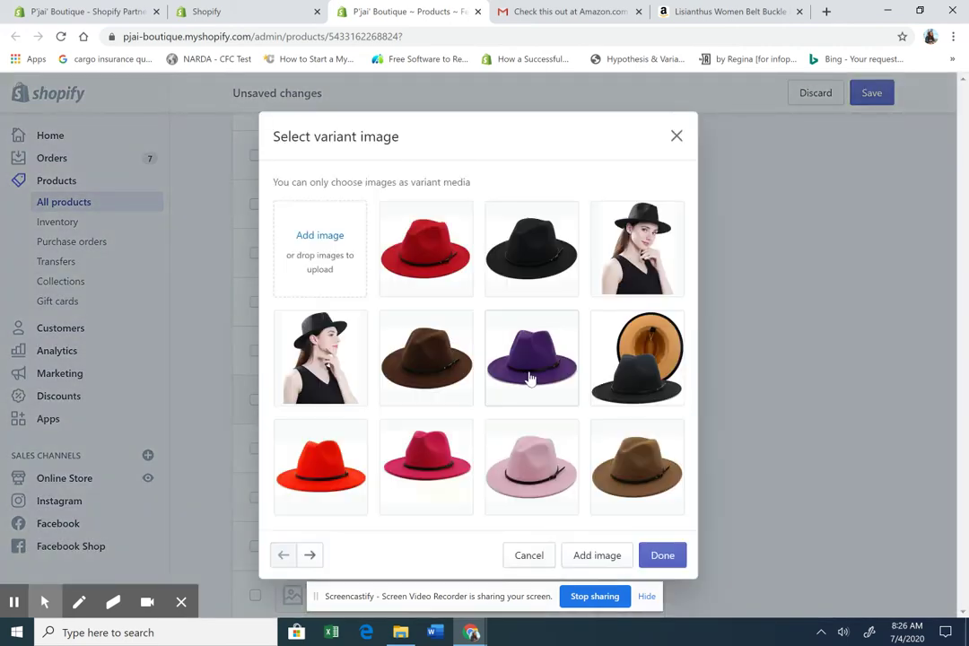
click(310, 555)
click(531, 351)
click(668, 554)
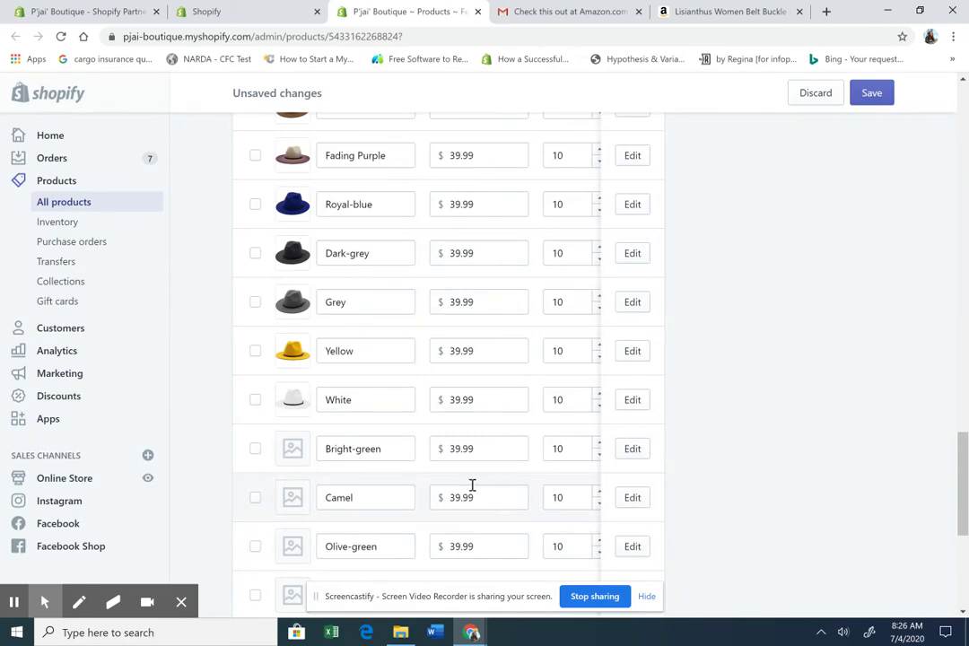
scroll(472, 488, down, 3)
click(292, 233)
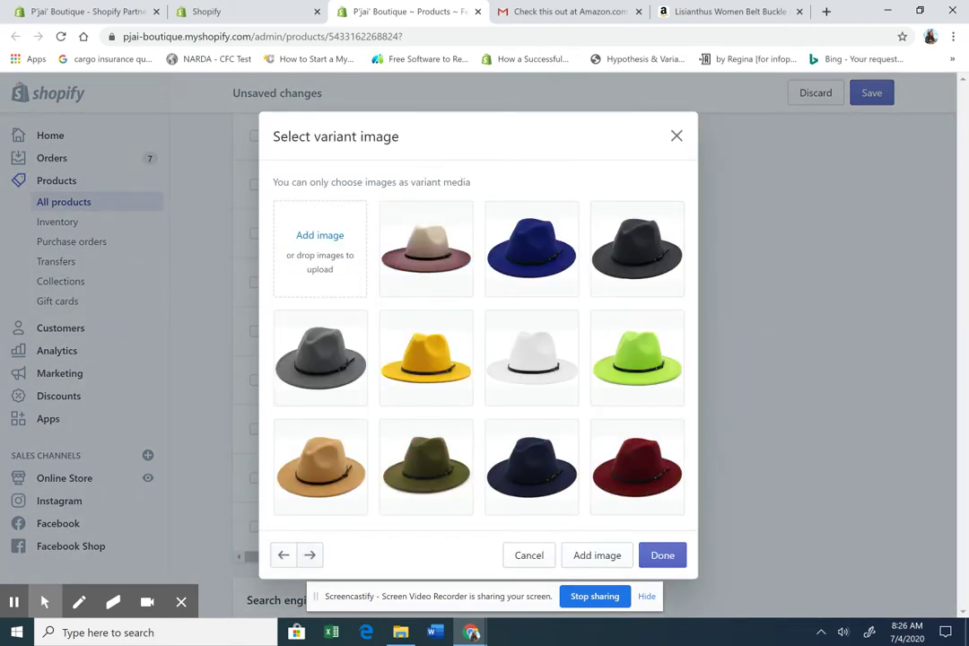
click(639, 359)
click(661, 554)
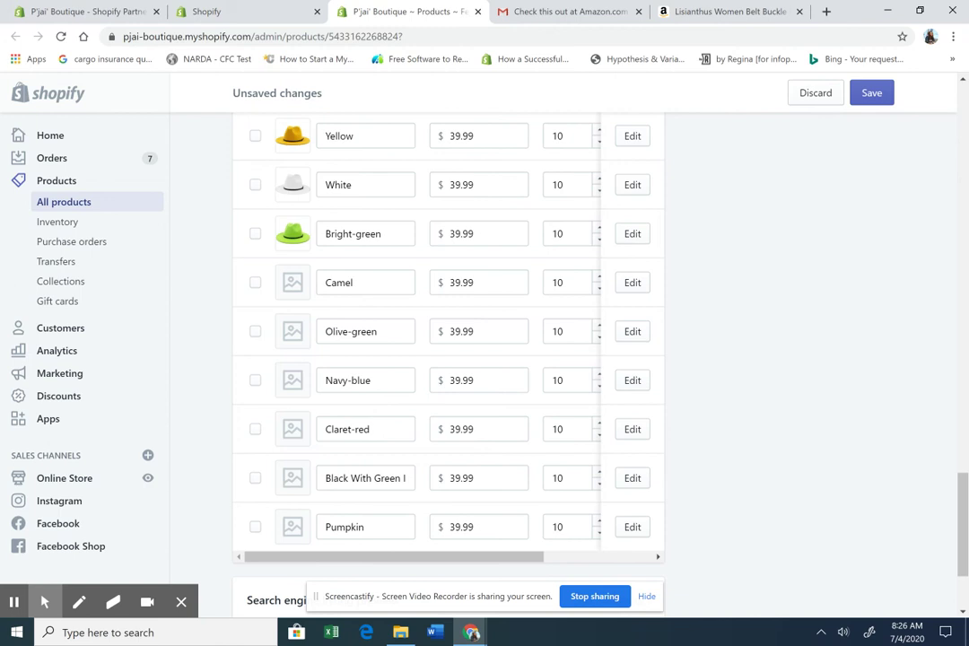
Assign the light tan hat image to the Camel variant and the olive hat image to the Olive-green variant.
click(292, 283)
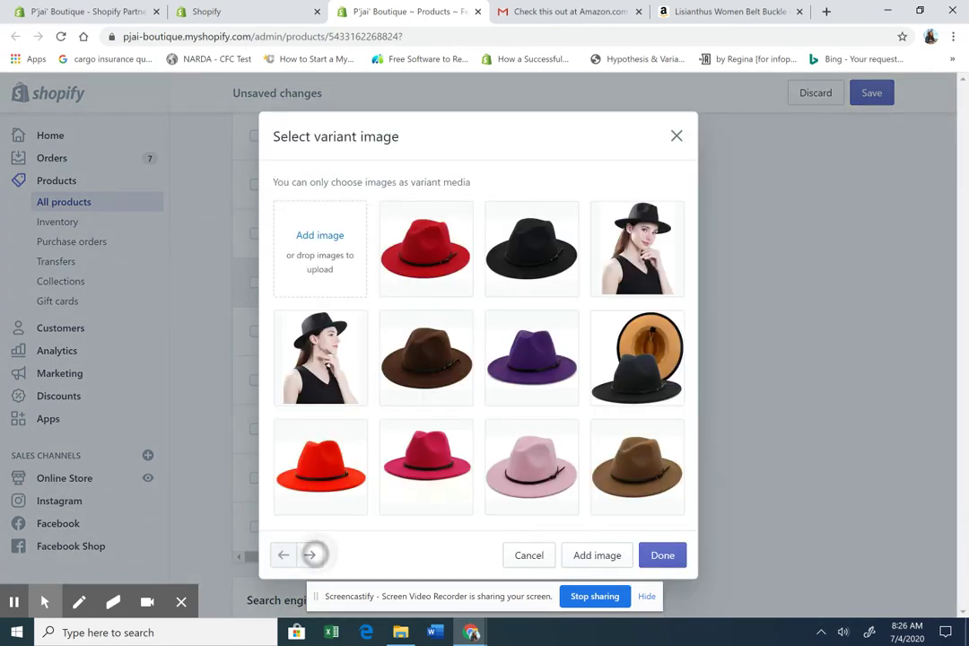
click(309, 554)
click(320, 466)
click(662, 554)
click(293, 331)
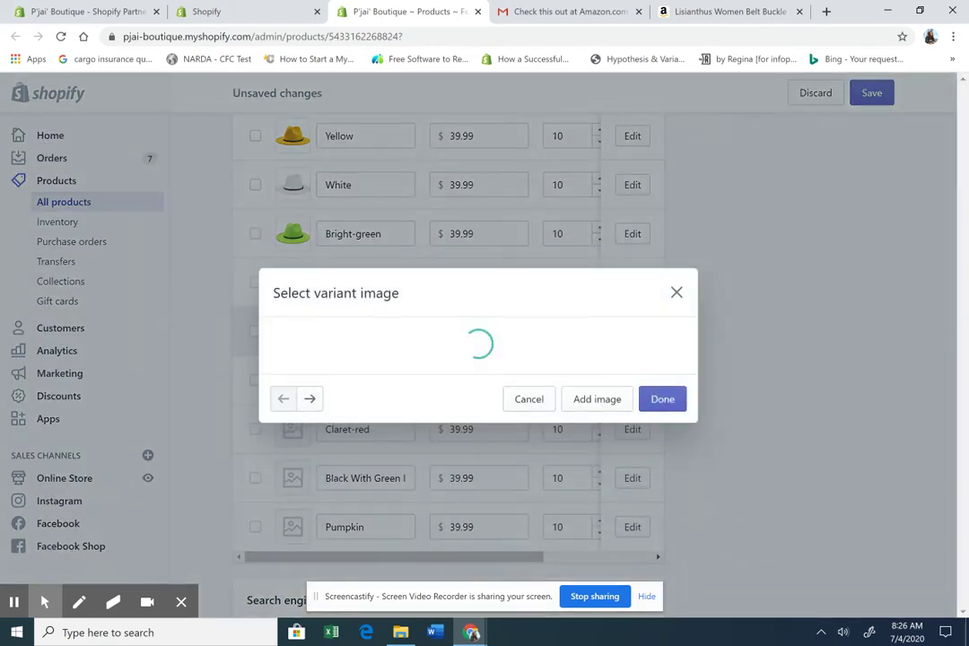
click(310, 554)
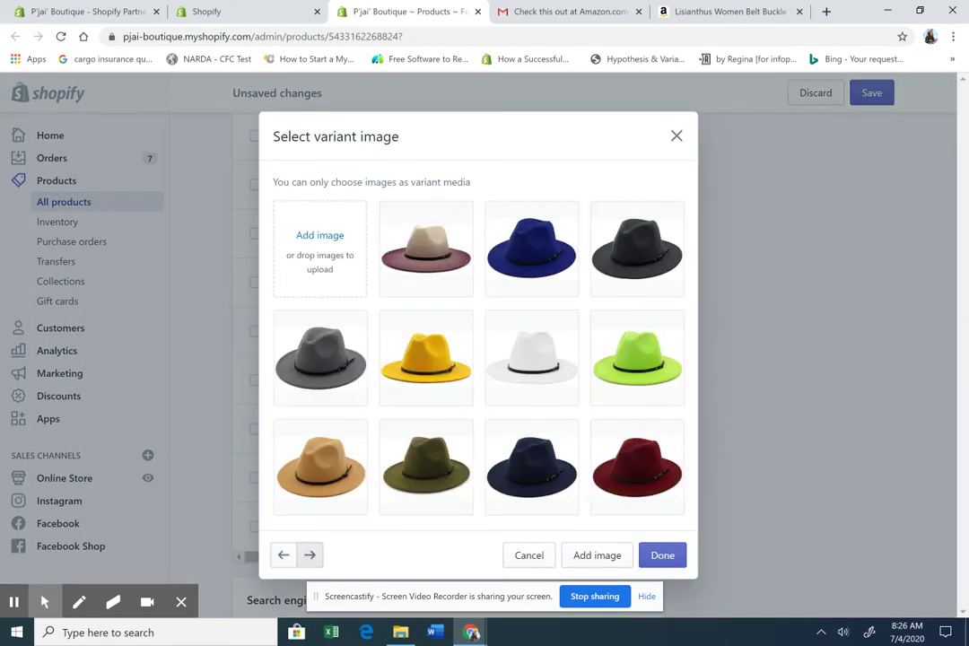
click(427, 467)
click(662, 554)
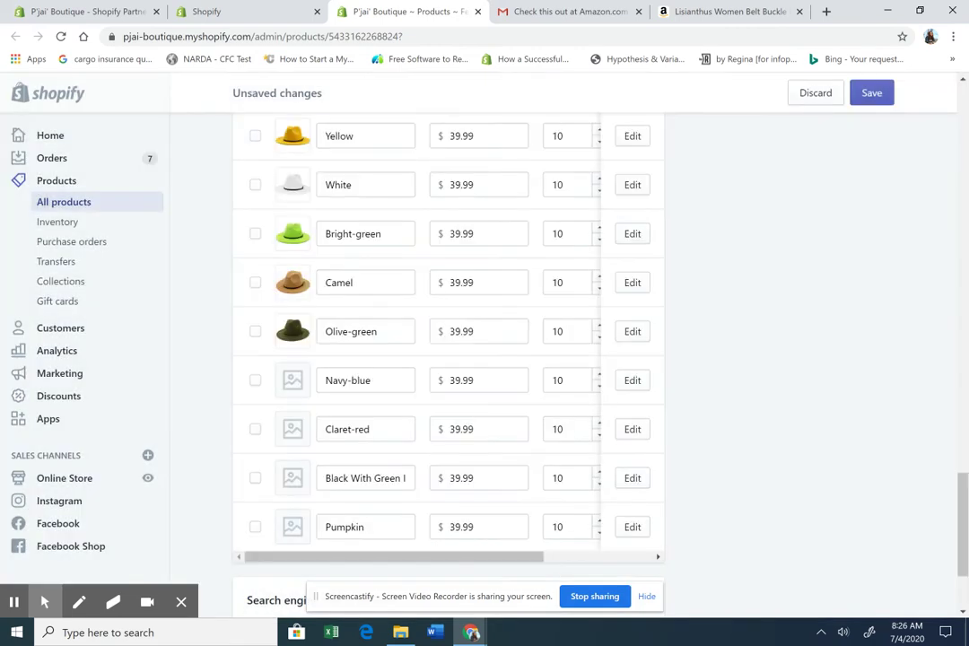
Assign the dark navy hat image to the Navy-blue variant and the burgundy hat image to the Claret-red variant.
click(280, 378)
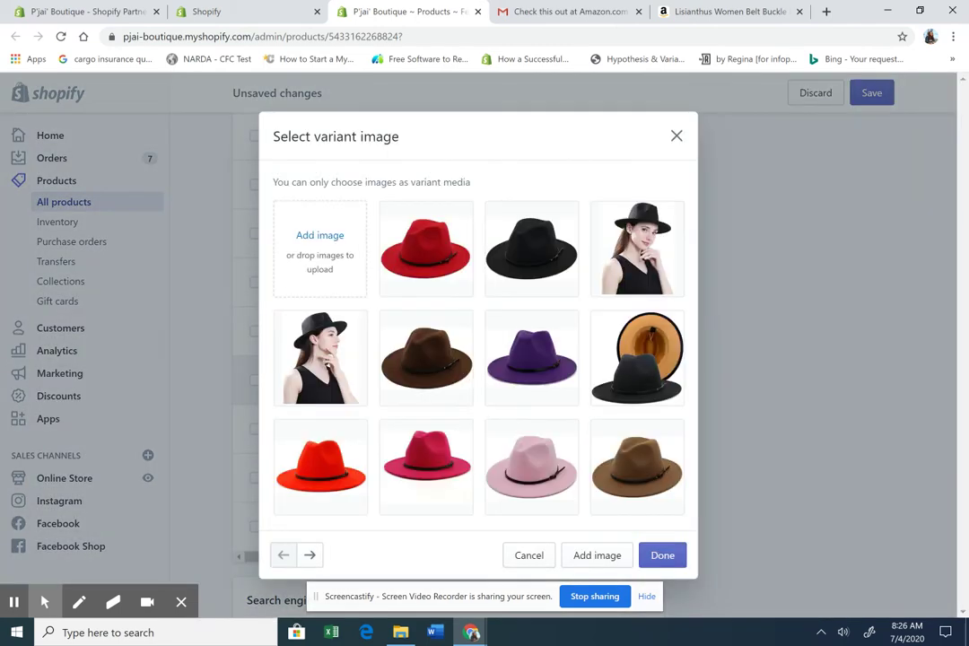
click(309, 555)
click(531, 466)
click(662, 554)
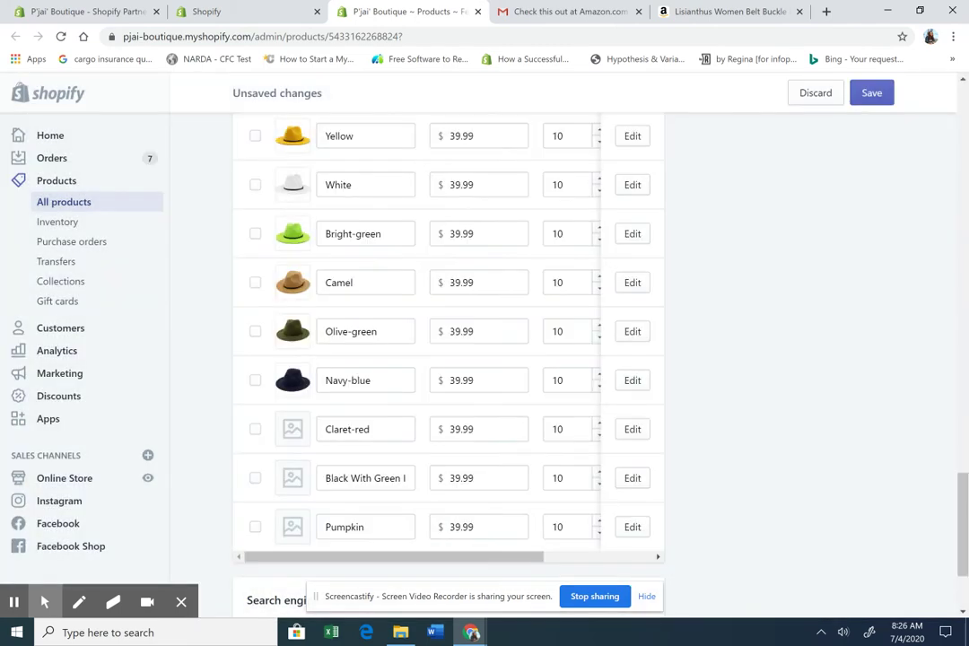
click(293, 429)
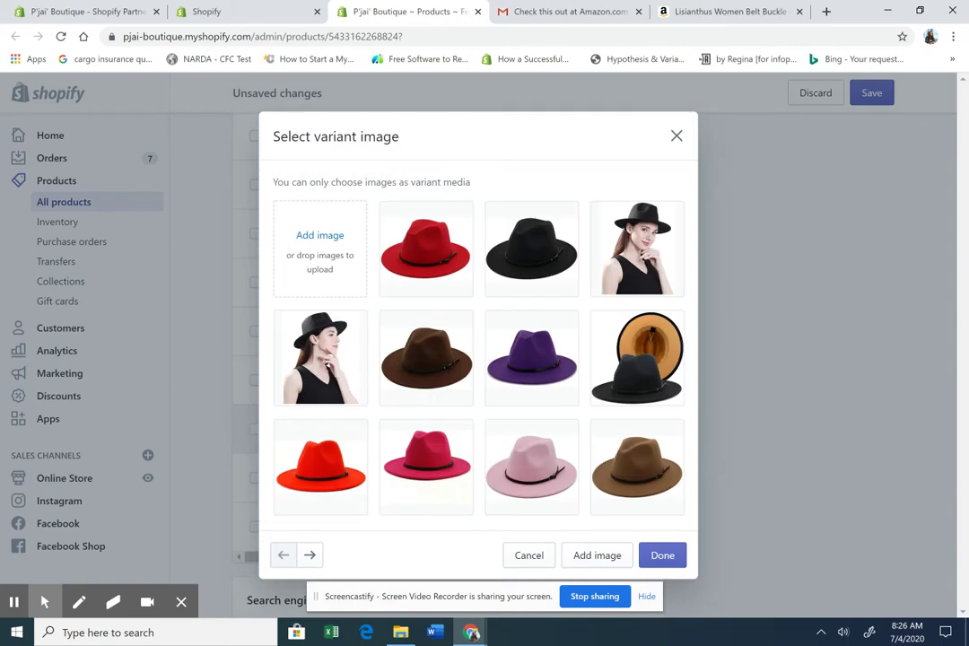
click(310, 554)
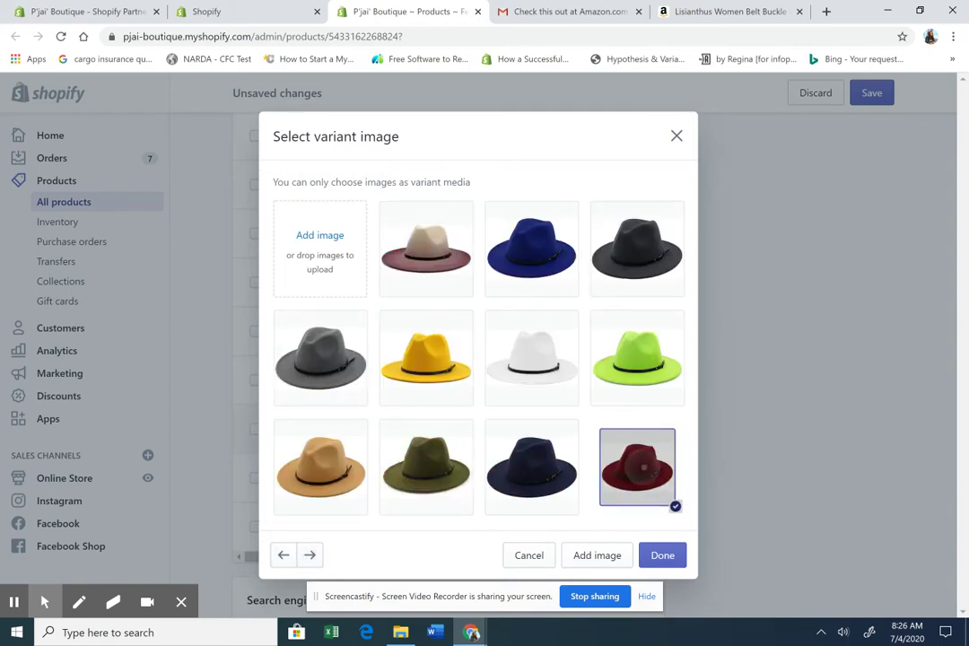
click(664, 556)
Assign the black hat image with the green inside to the Black With Green variant and the burnt orange hat image to Pumpkin.
click(292, 477)
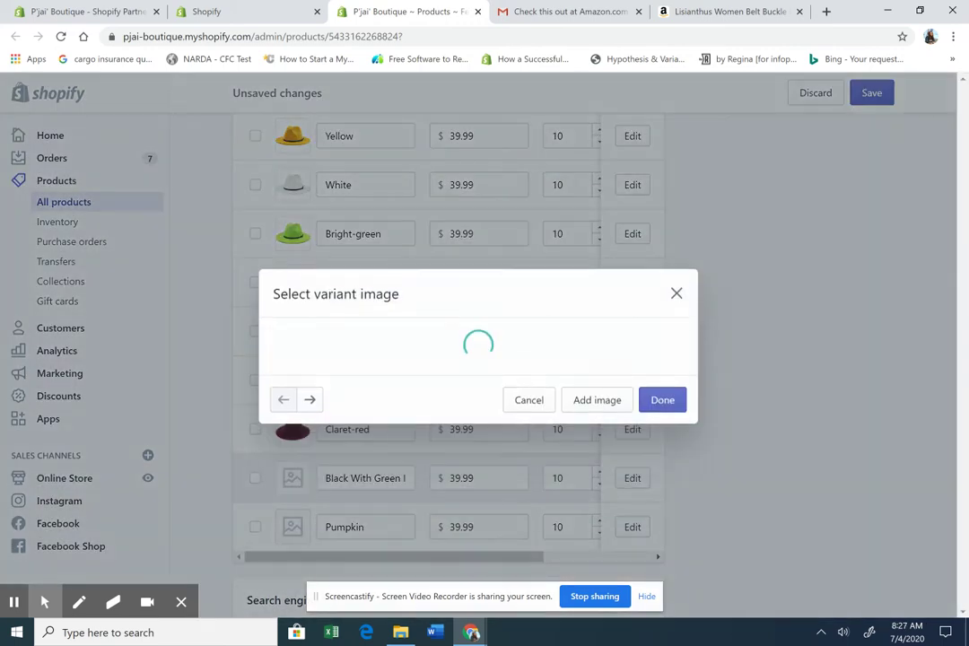
click(309, 554)
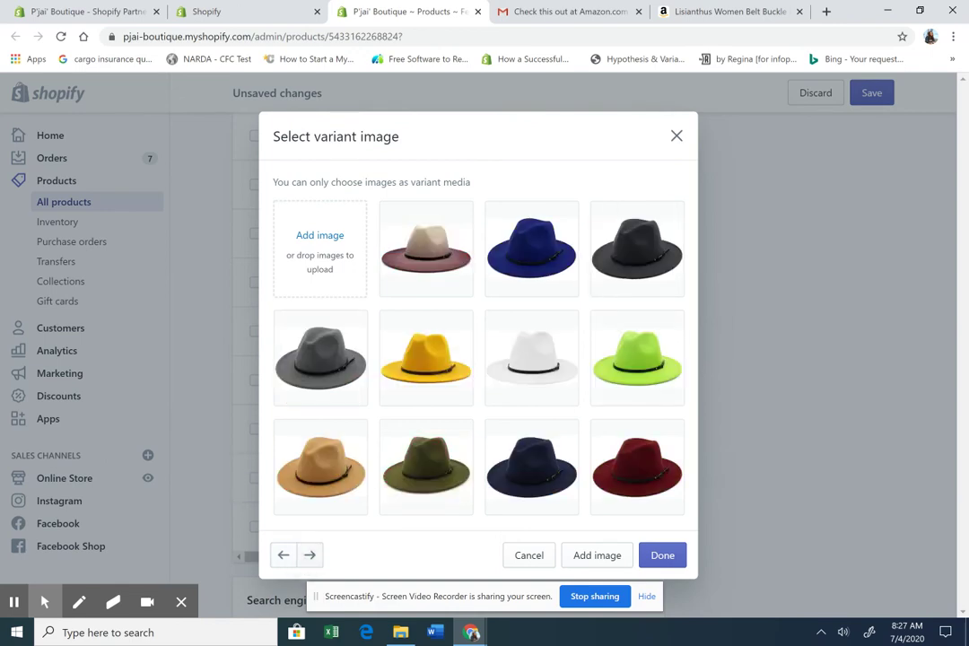
click(427, 334)
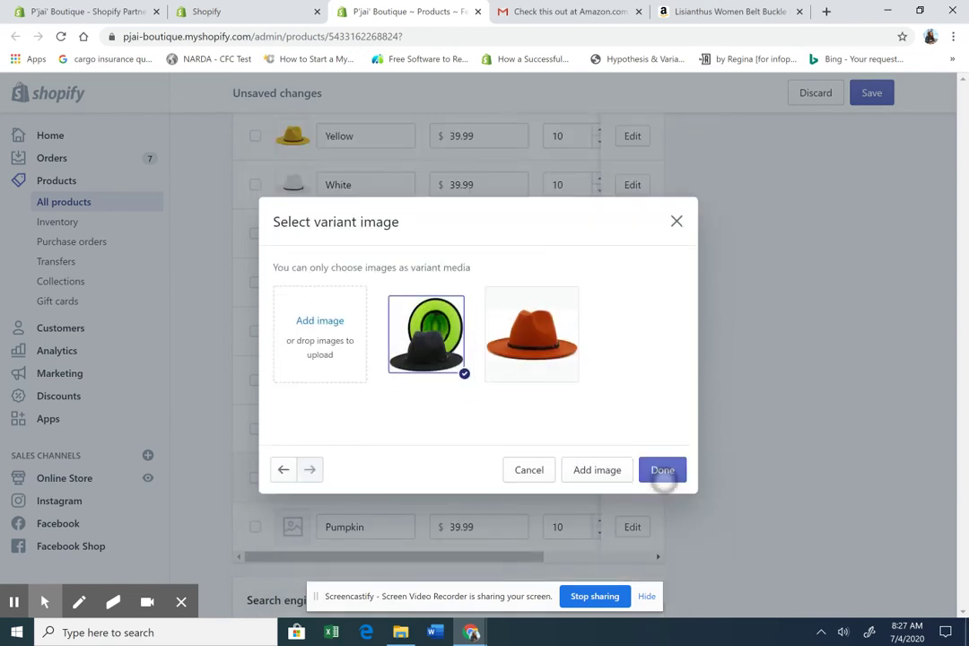
click(662, 470)
click(293, 429)
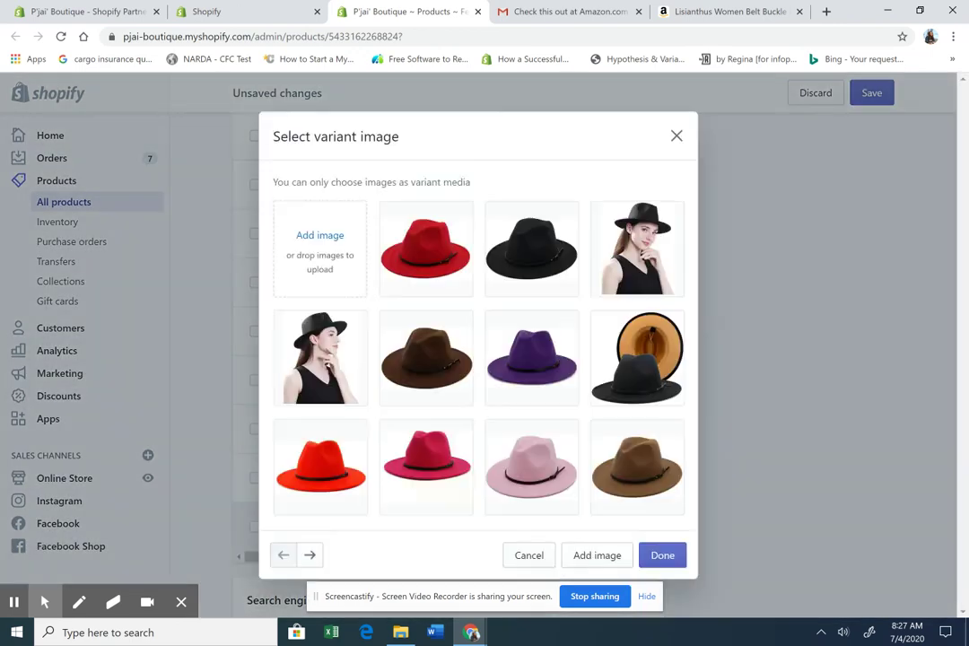
click(309, 555)
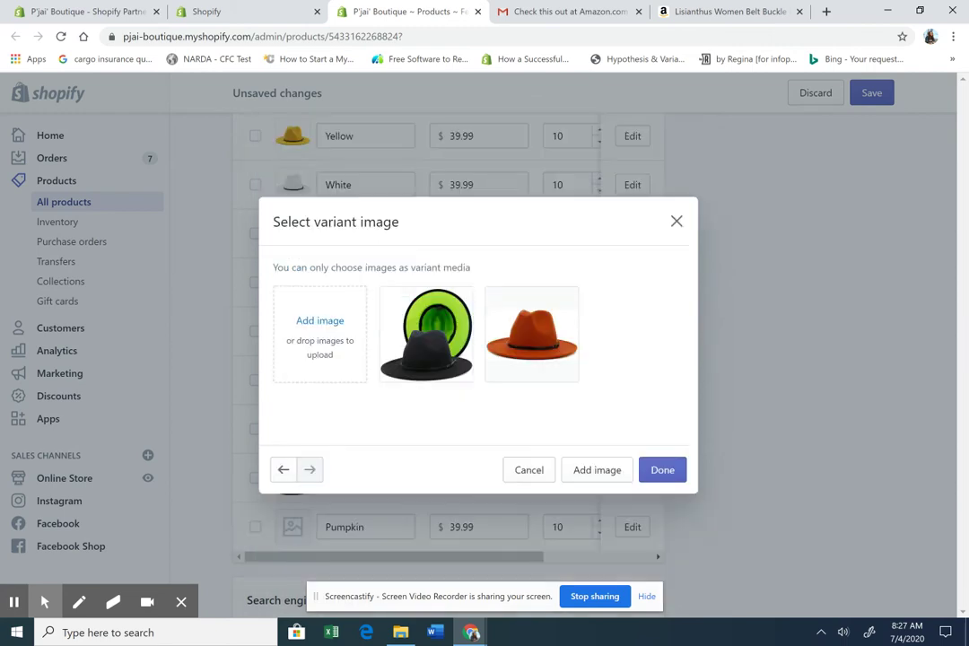
click(532, 330)
click(660, 469)
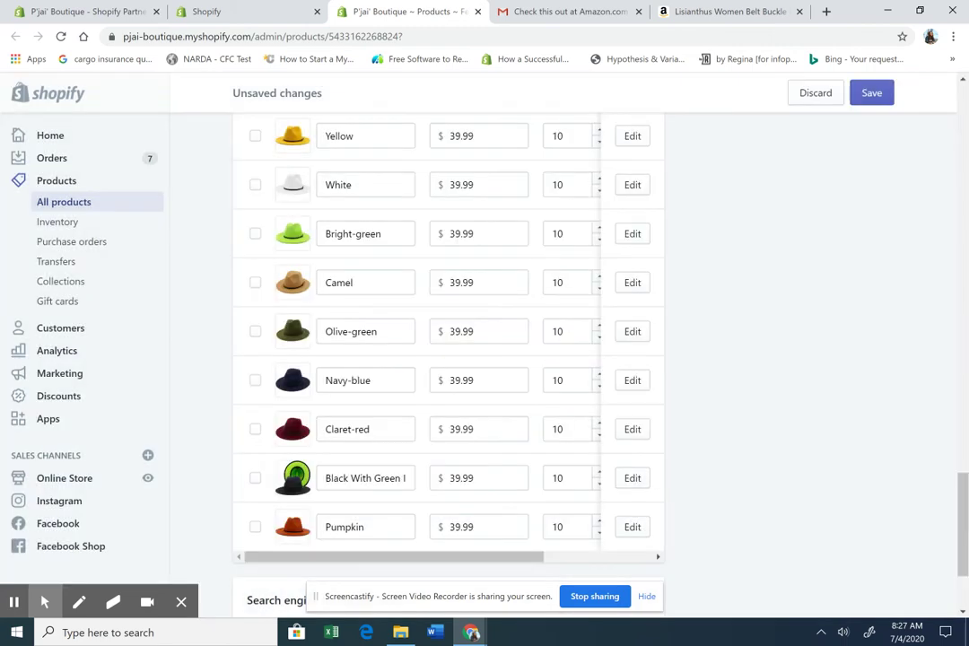
Save the product changes and view the Fedora Hat page in the online store.
scroll(759, 475, up, 15)
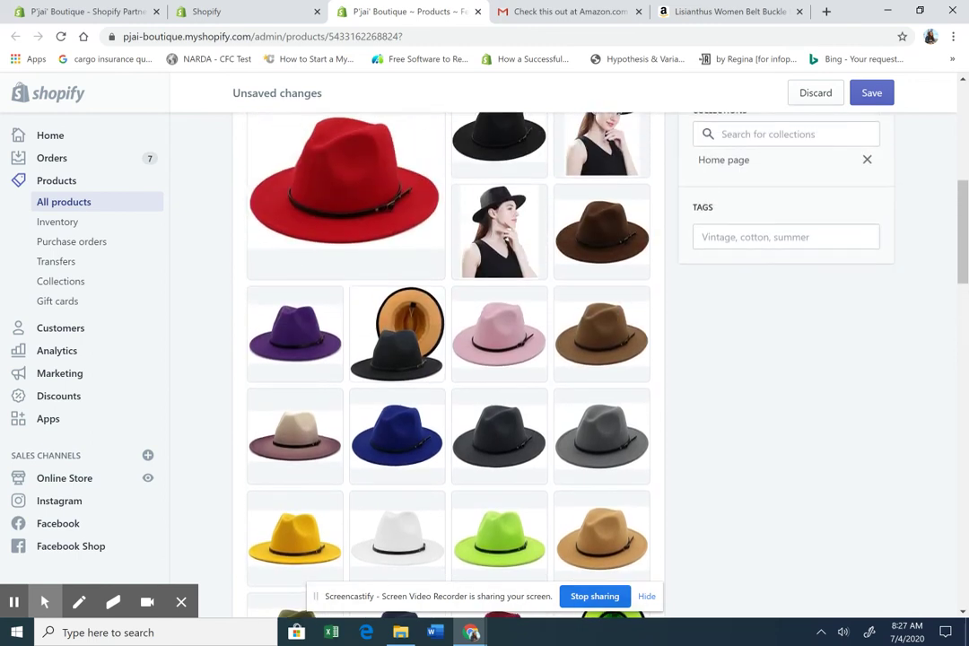
key(ctrl+s)
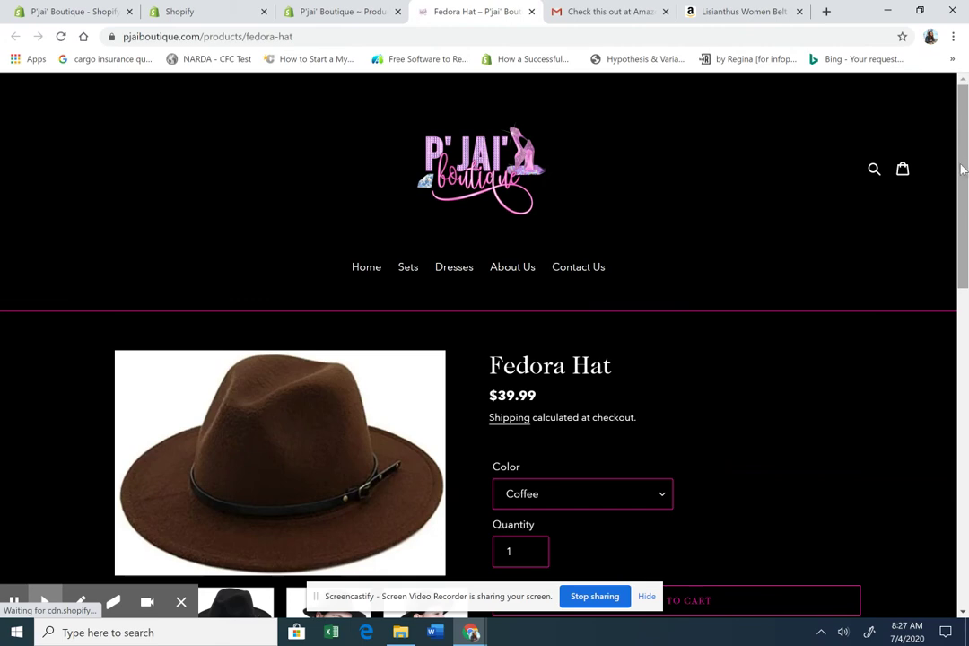
scroll(949, 165, down, 1)
scroll(951, 253, down, 2)
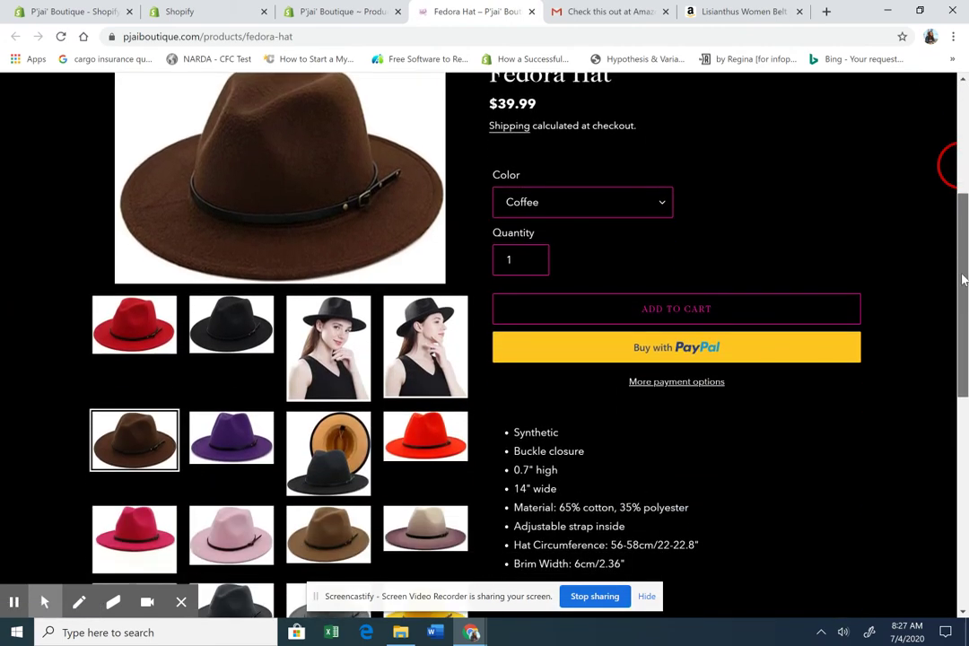
Check the Fedora Hat's variant images by choosing the Black color and the Rose color on the storefront page.
click(553, 218)
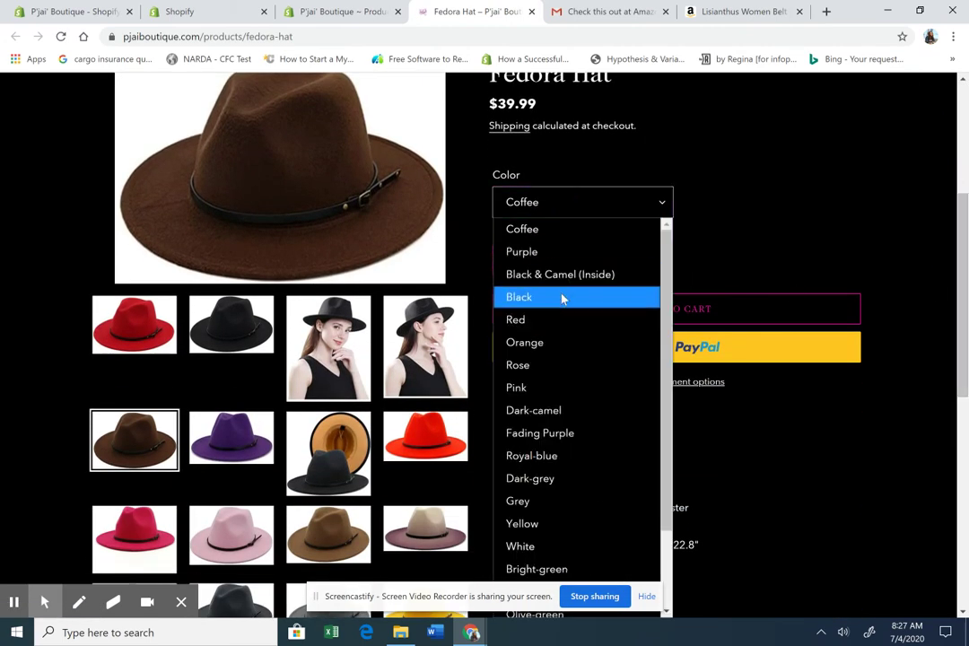
click(562, 299)
click(556, 202)
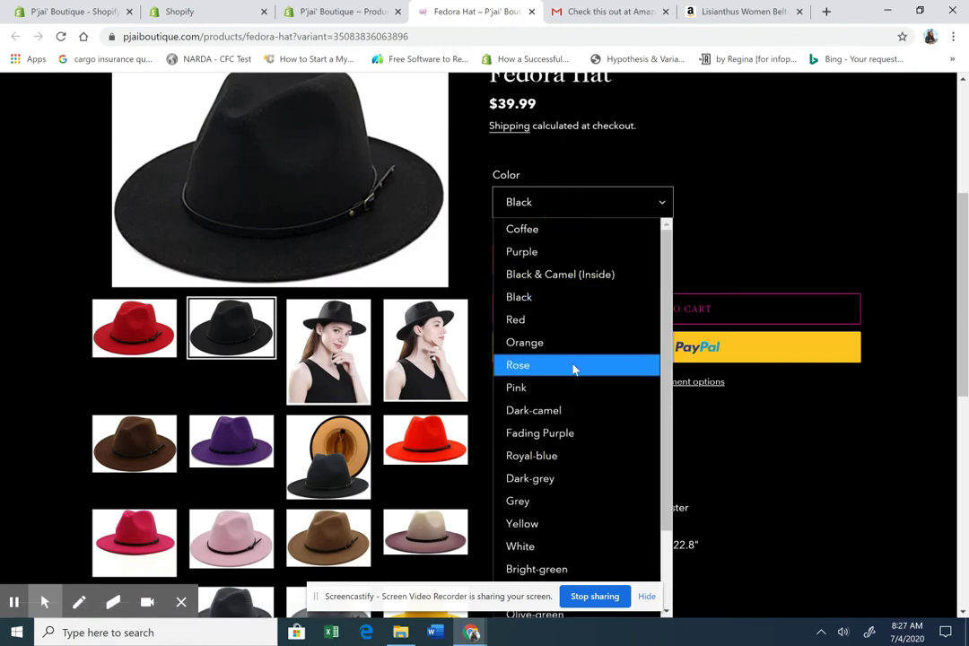
click(569, 366)
click(572, 203)
click(519, 361)
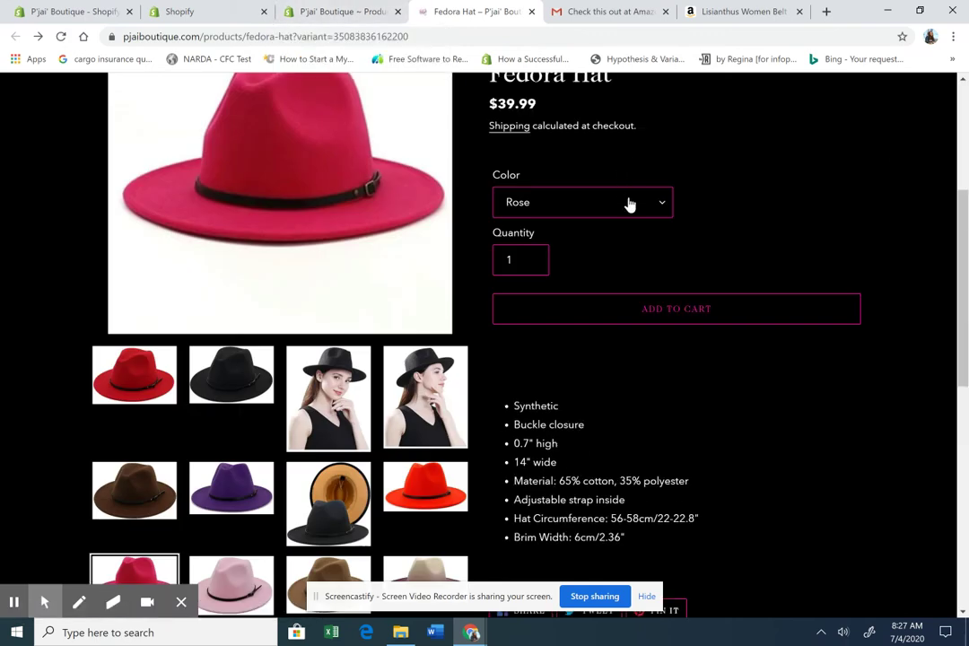
Preview the Grey, Fading Purple and Bright-green colors of the Fedora Hat to check the image matched to each.
click(628, 204)
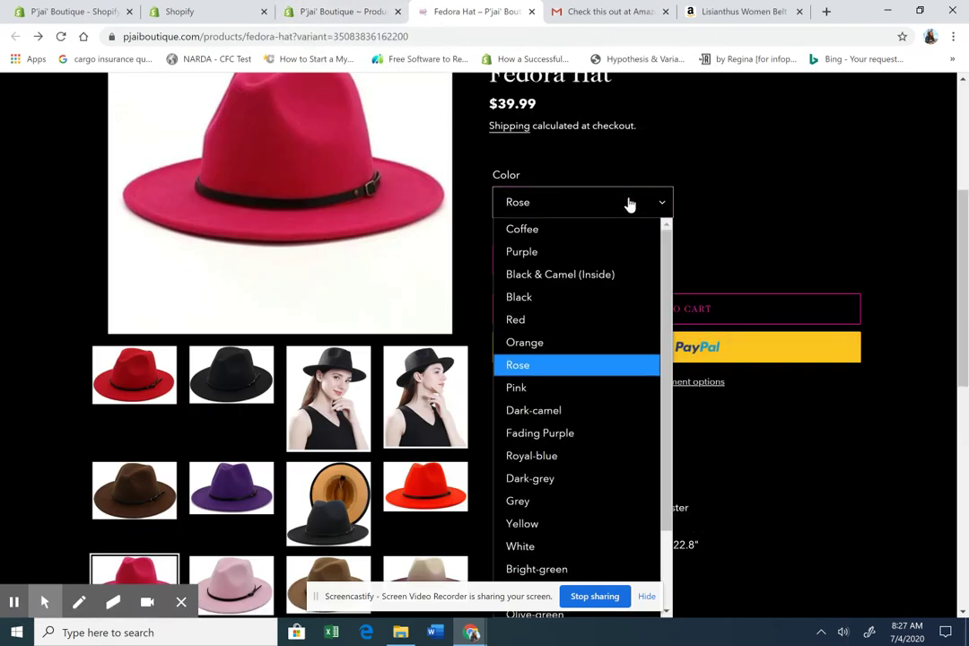
click(572, 503)
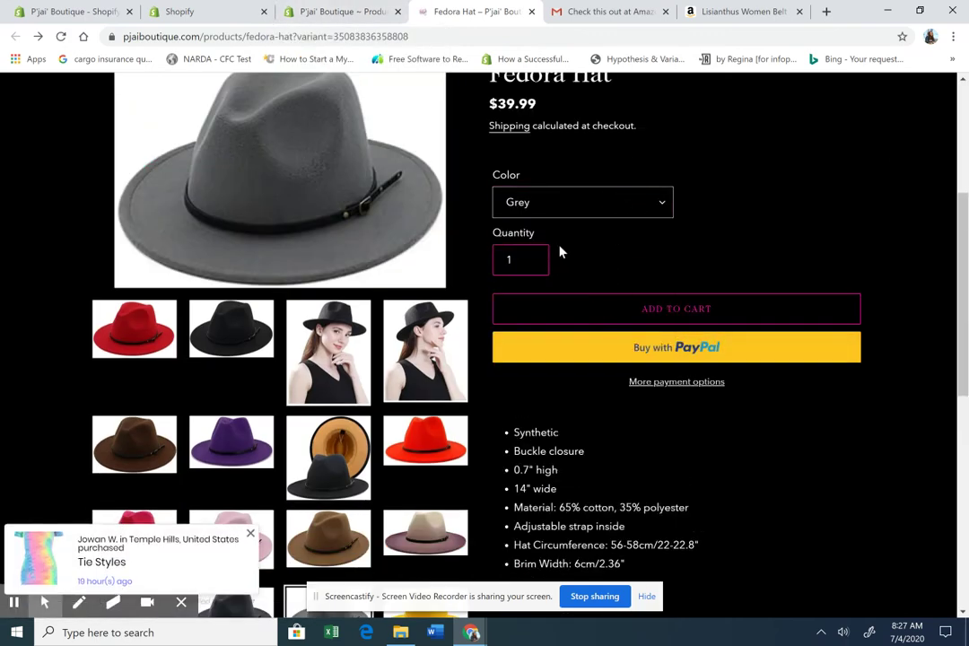
click(560, 213)
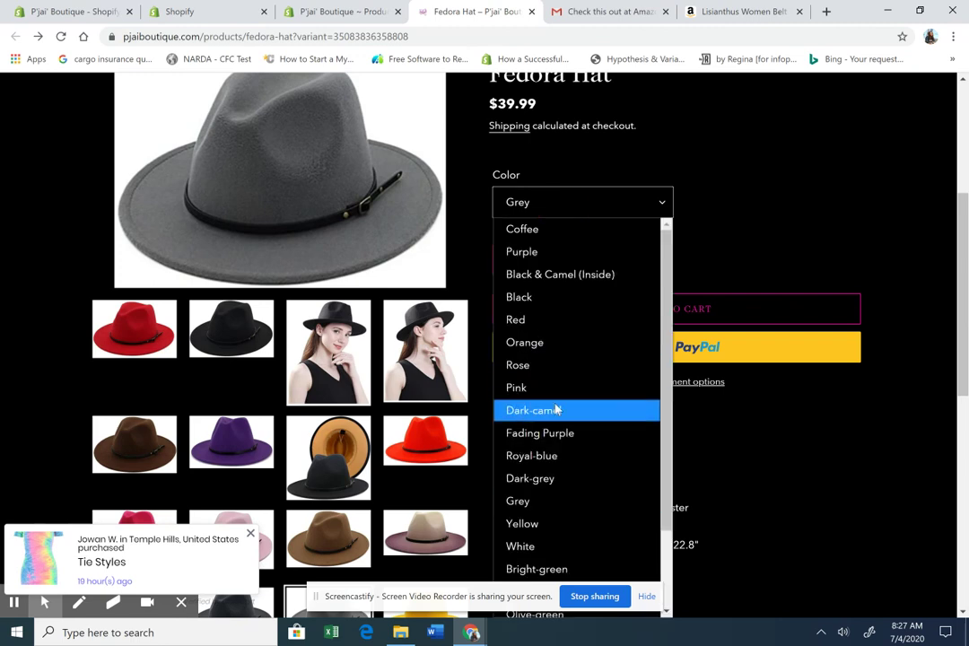
click(554, 433)
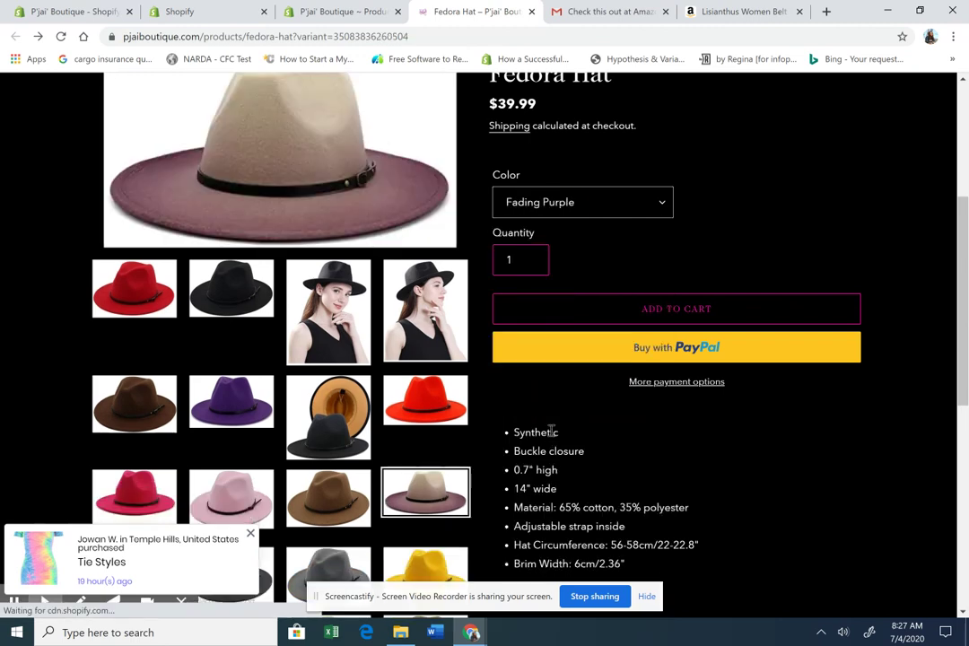
click(588, 203)
click(558, 567)
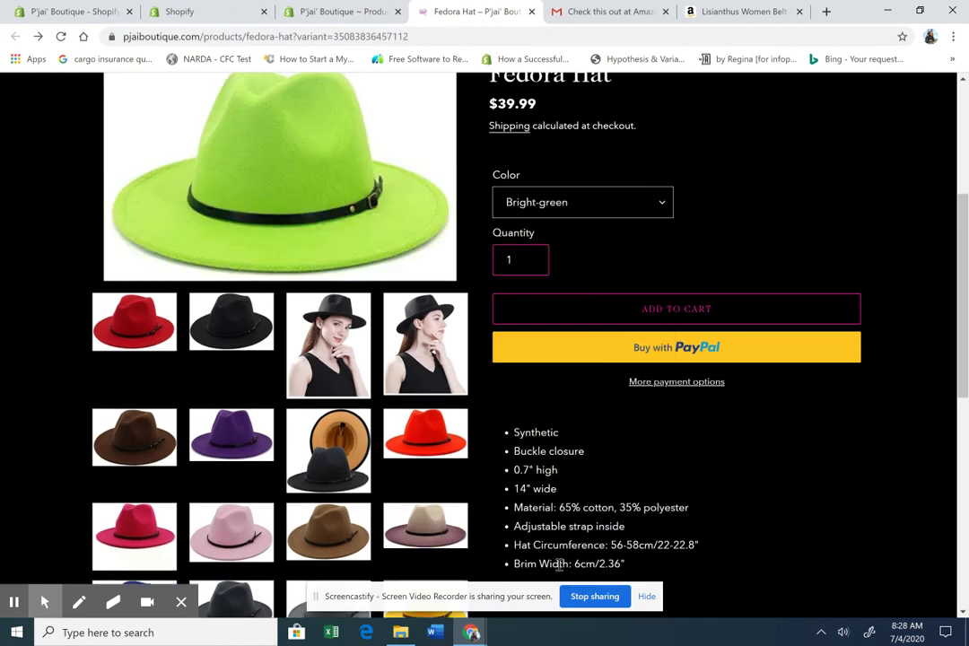